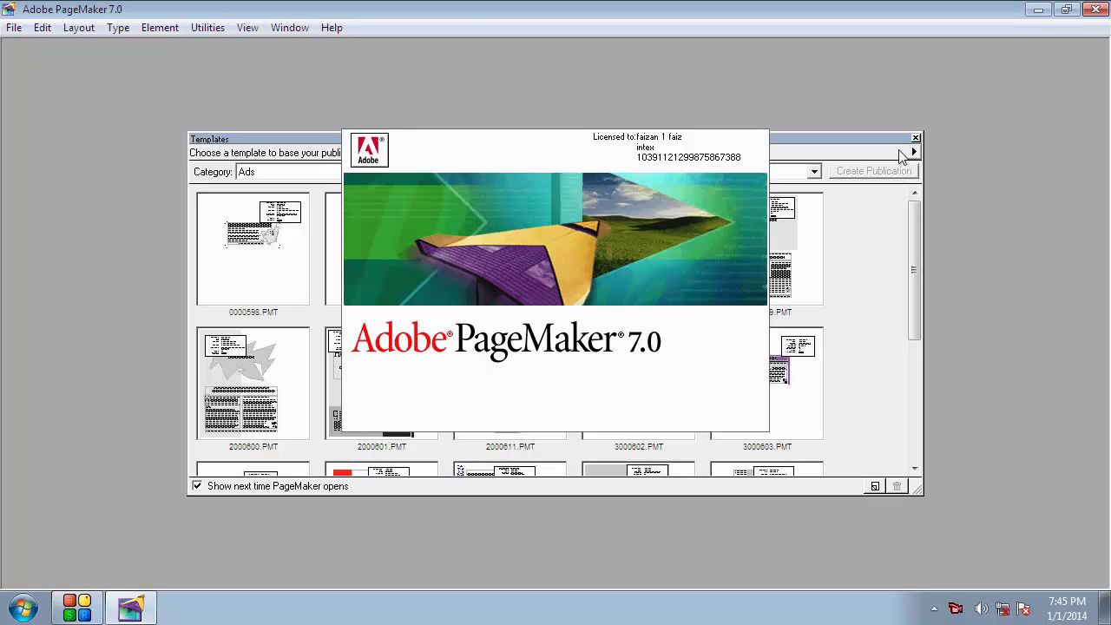
# Dismiss the template chooser and create a new publication with the A4 page size.
pyautogui.click(915, 138)
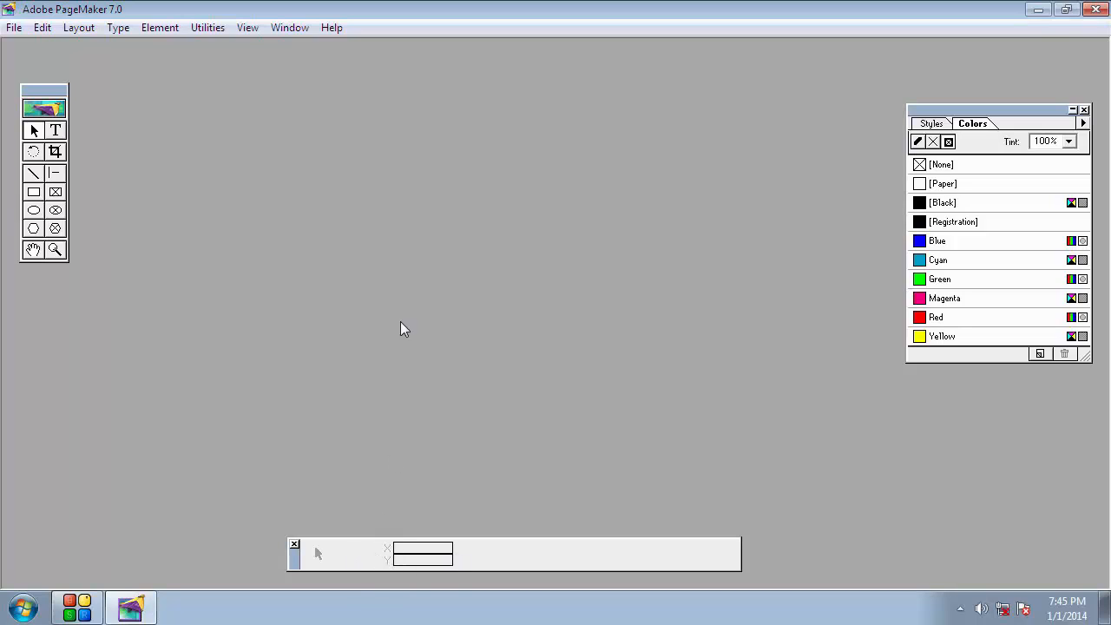
pyautogui.click(14, 27)
pyautogui.click(54, 48)
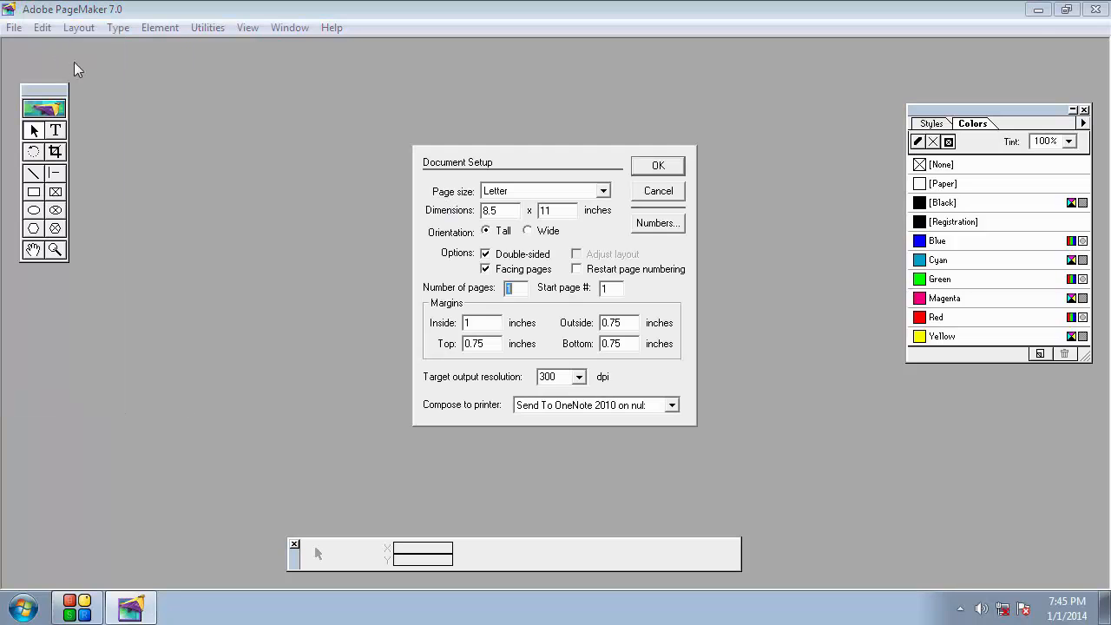
pyautogui.click(583, 191)
pyautogui.click(554, 240)
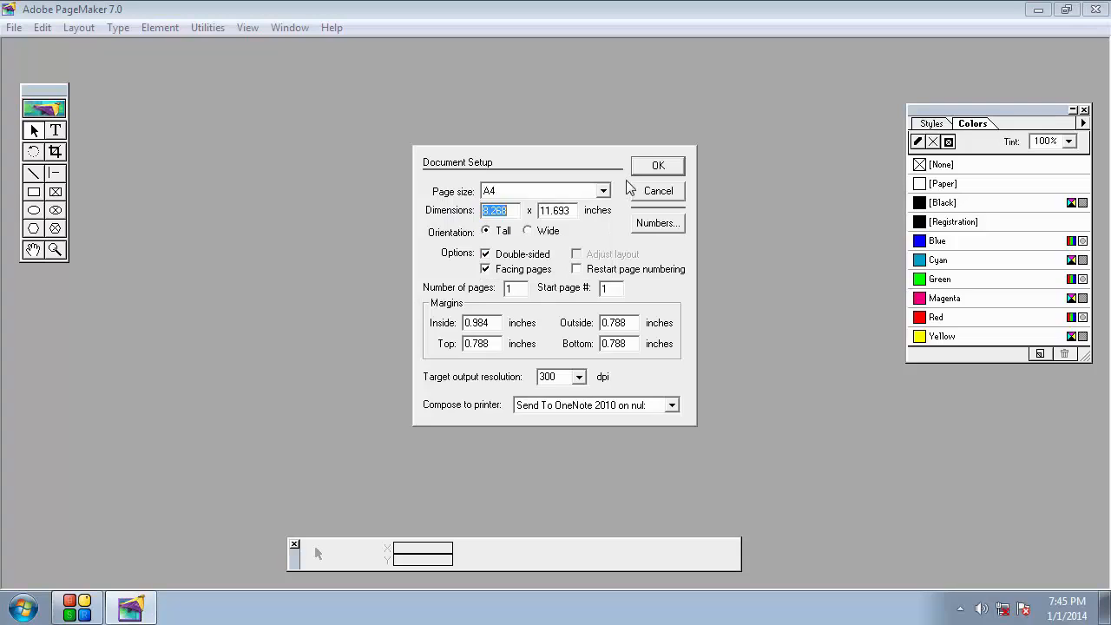
pyautogui.click(656, 167)
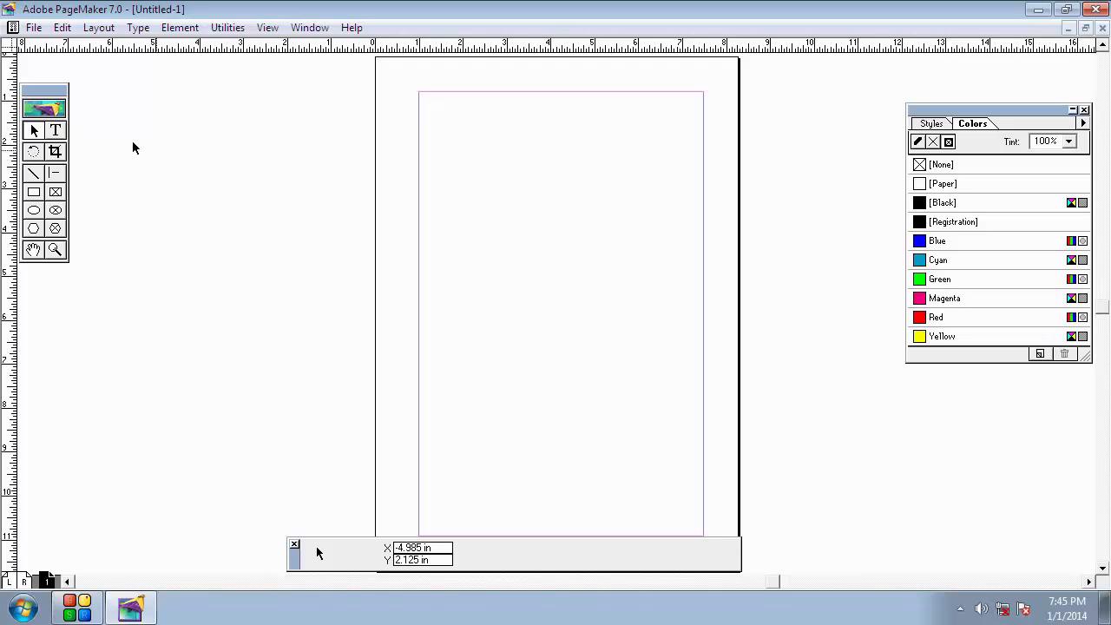
# At actual size, add a text block inside the upper margin with repeated sample sentences beginning "this is a book that is a man how are you".
pyautogui.click(57, 130)
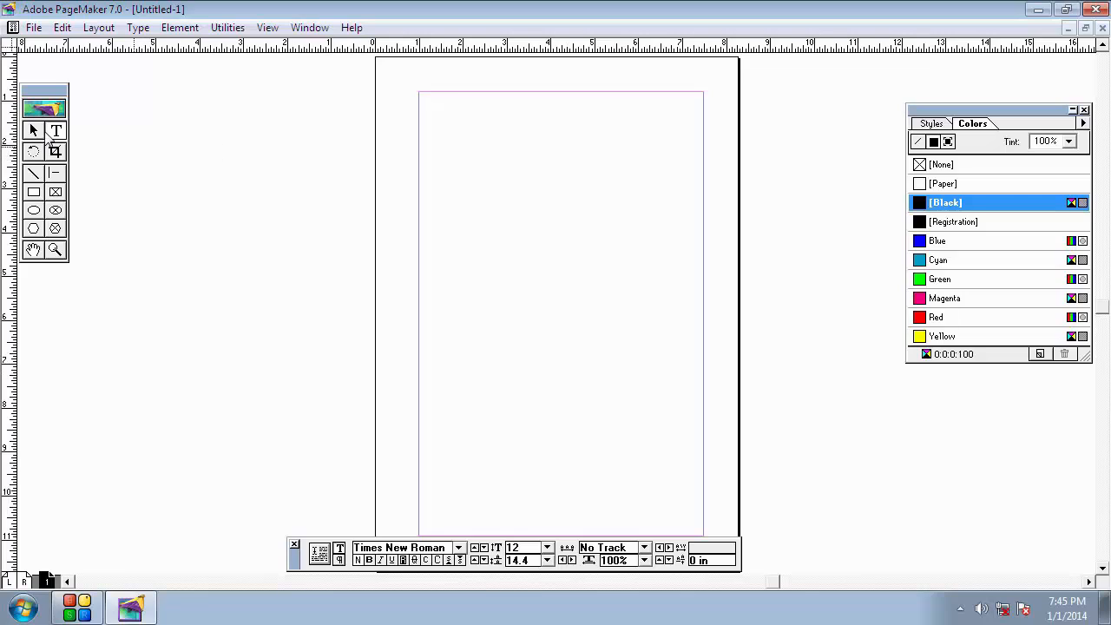
pyautogui.click(35, 132)
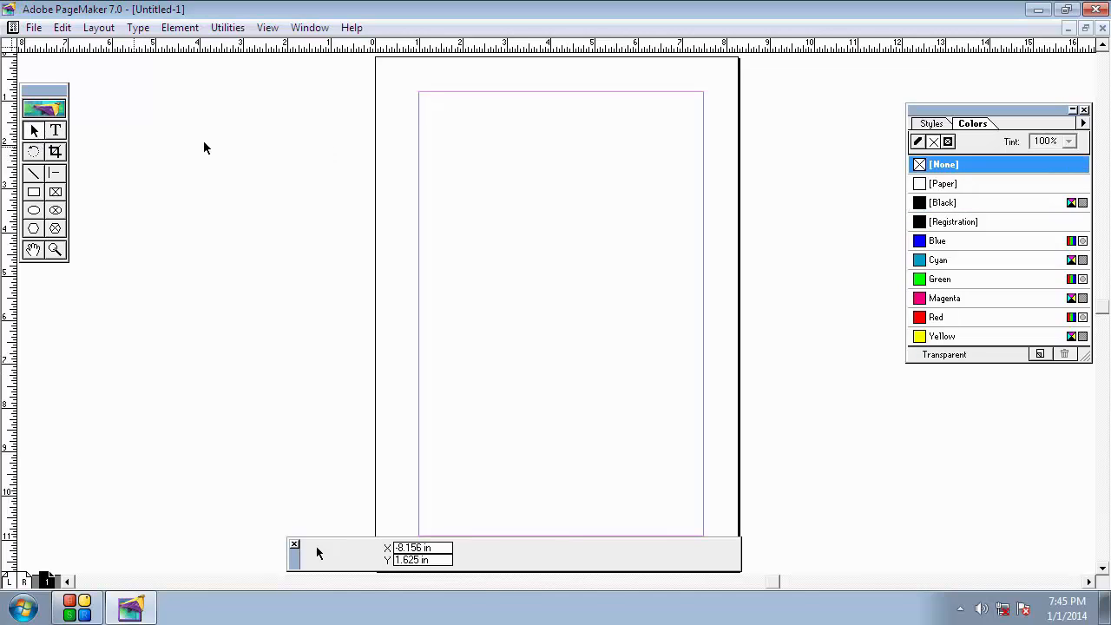
pyautogui.rightClick(482, 154)
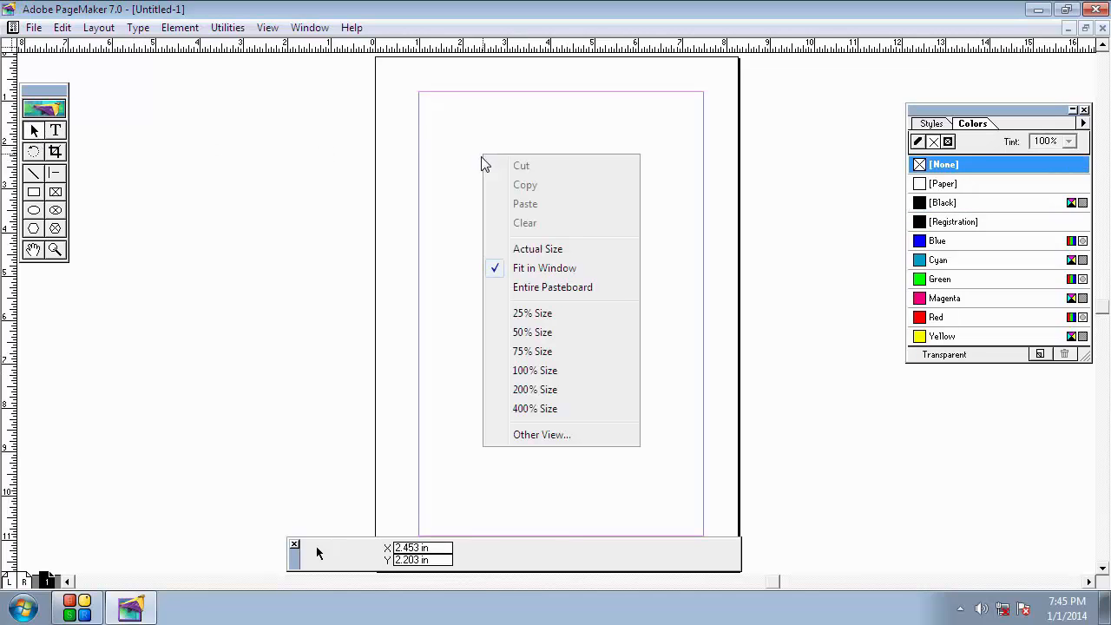
pyautogui.click(540, 251)
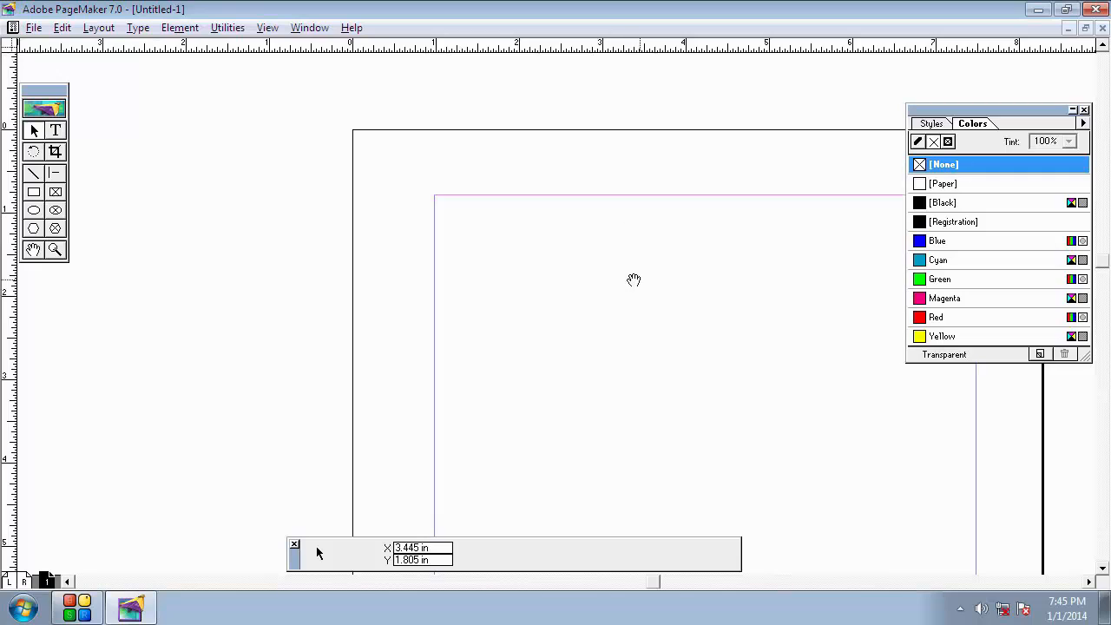
pyautogui.moveTo(633, 280); pyautogui.dragTo(423, 231)
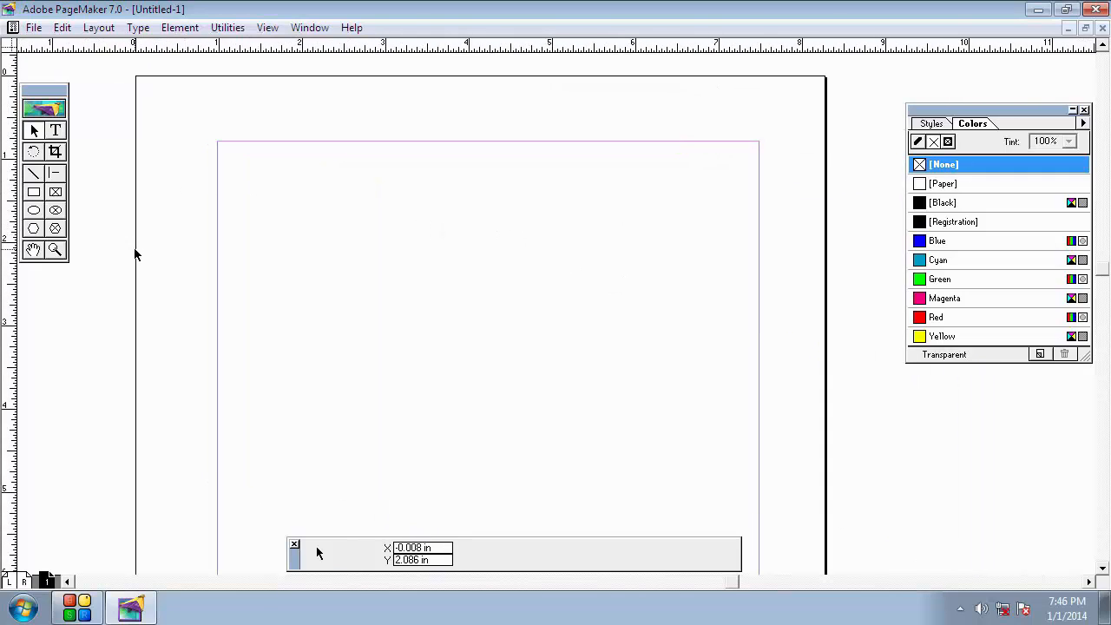
pyautogui.click(54, 130)
pyautogui.click(236, 165)
pyautogui.moveTo(338, 246); pyautogui.dragTo(744, 446)
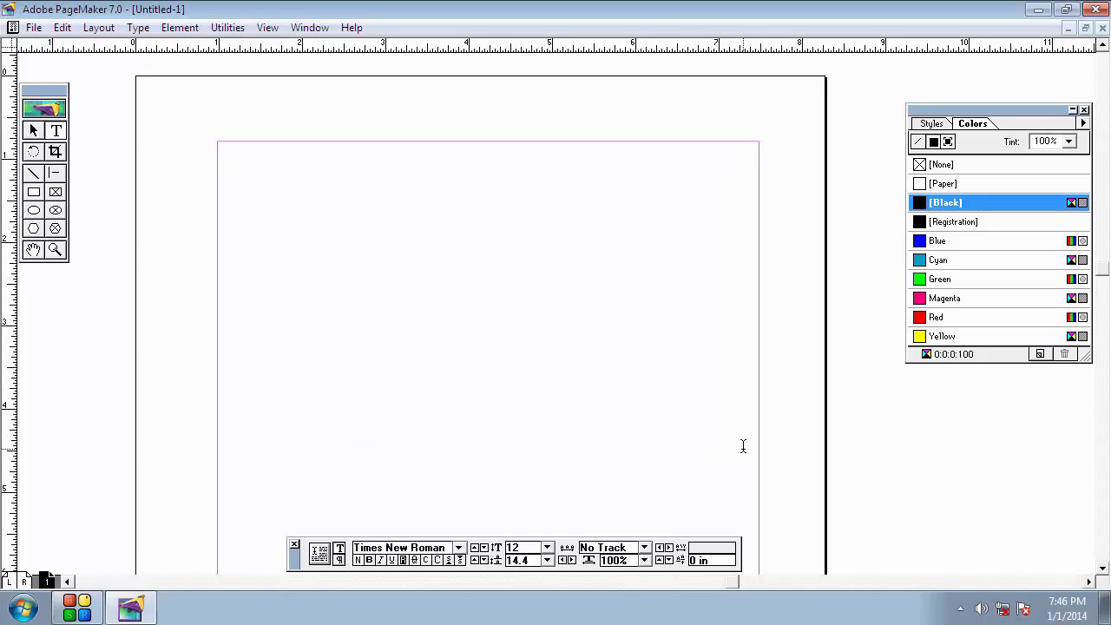
pyautogui.write('this is a book that is a man how are you my name is mohd faizan i am a computer trainer in')
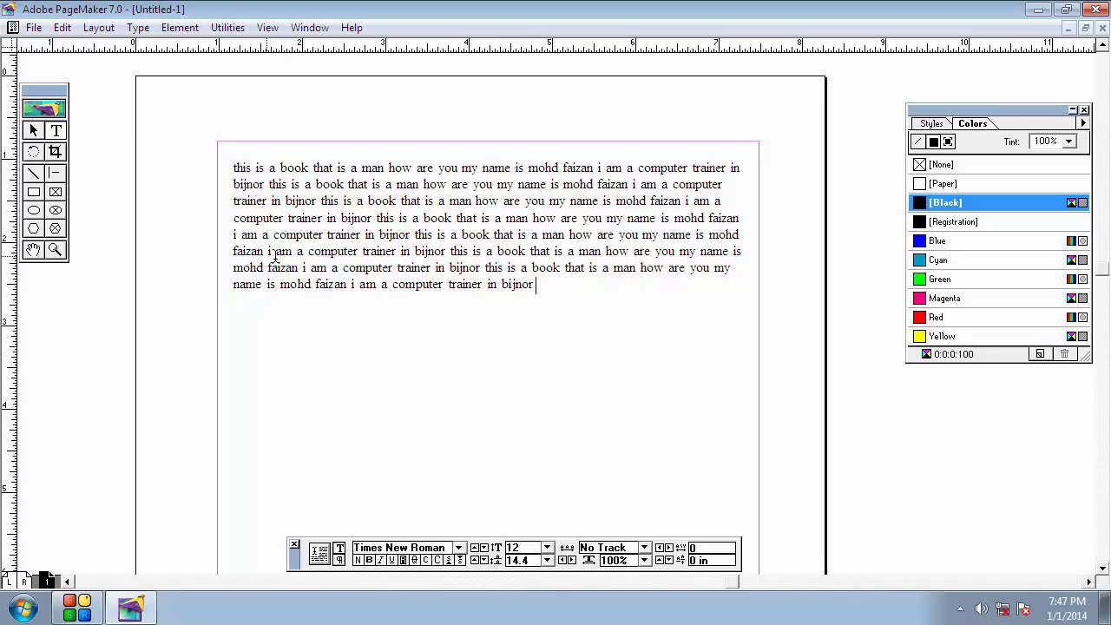
# Draw a rectangular frame about 2.4 in wide and 1.3 in high below the paragraph.
pyautogui.click(33, 130)
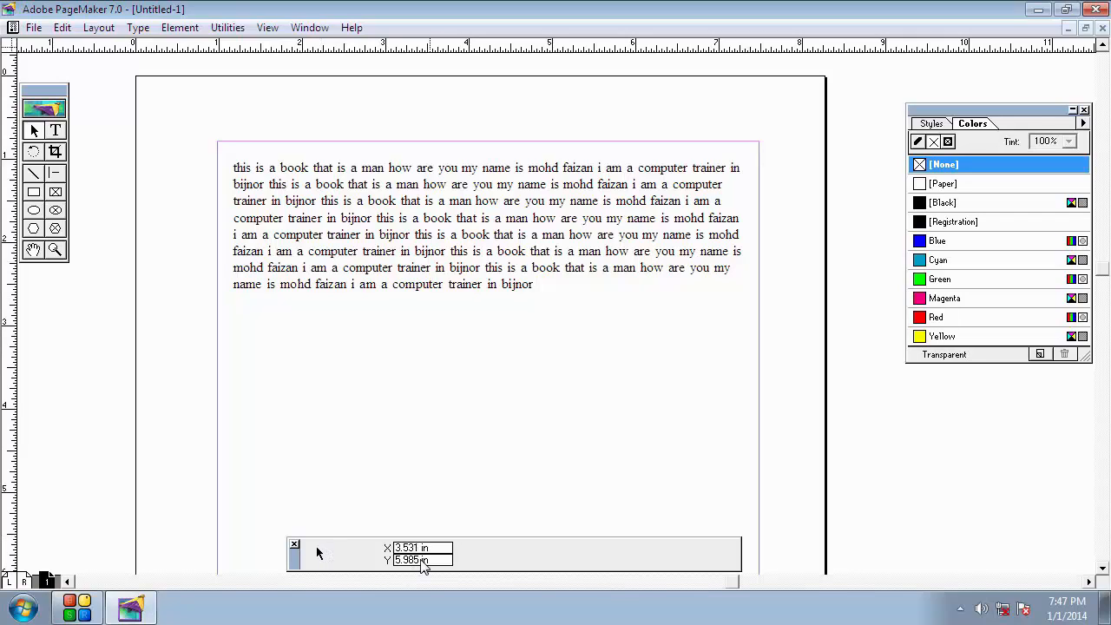
pyautogui.click(56, 193)
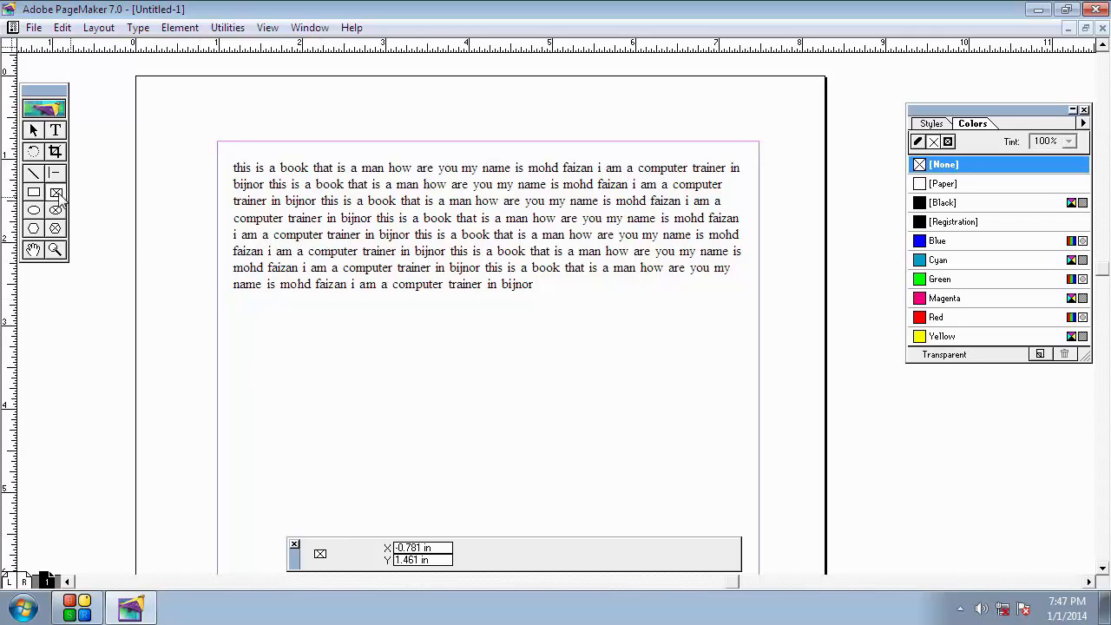
pyautogui.moveTo(239, 309)
pyautogui.mouseDown()
pyautogui.moveTo(287, 359)
pyautogui.moveTo(436, 420)
pyautogui.mouseUp()
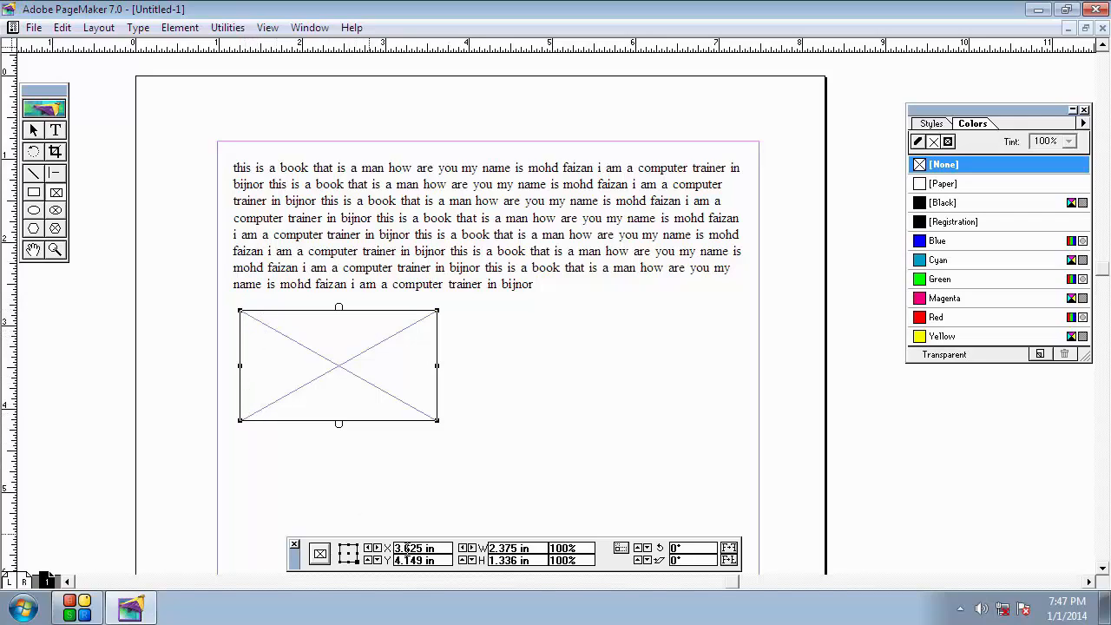
# Set the rectangular frame's position to X 6 in and Y 5 in.
pyautogui.moveTo(425, 549); pyautogui.dragTo(382, 552)
pyautogui.write('6')
pyautogui.press('Return')
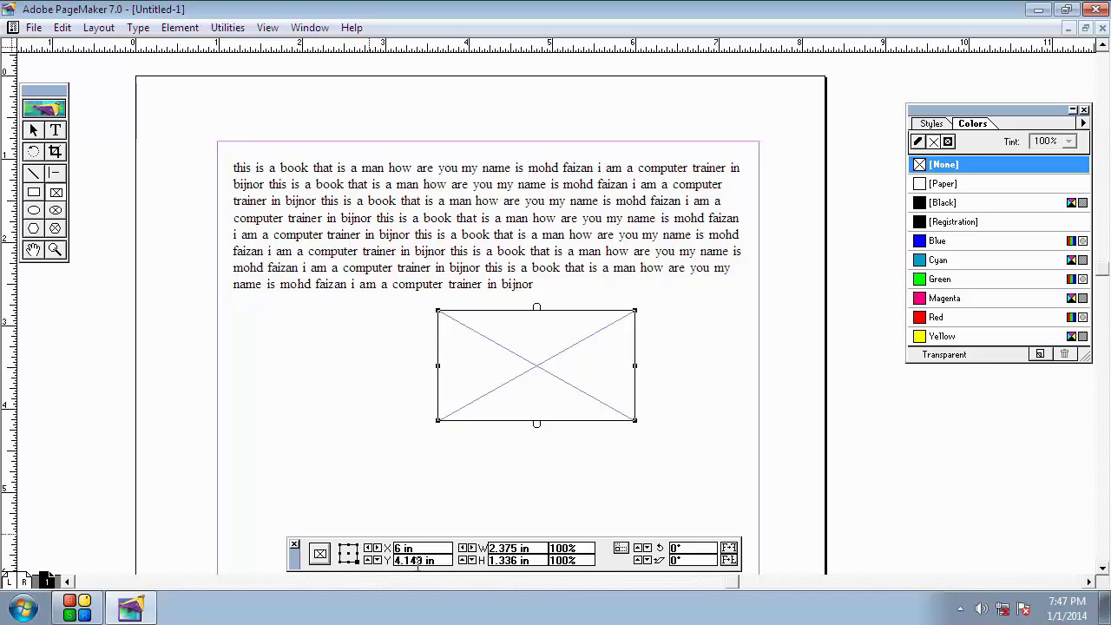
pyautogui.moveTo(425, 560); pyautogui.dragTo(391, 564)
pyautogui.write('5')
pyautogui.press('Return')
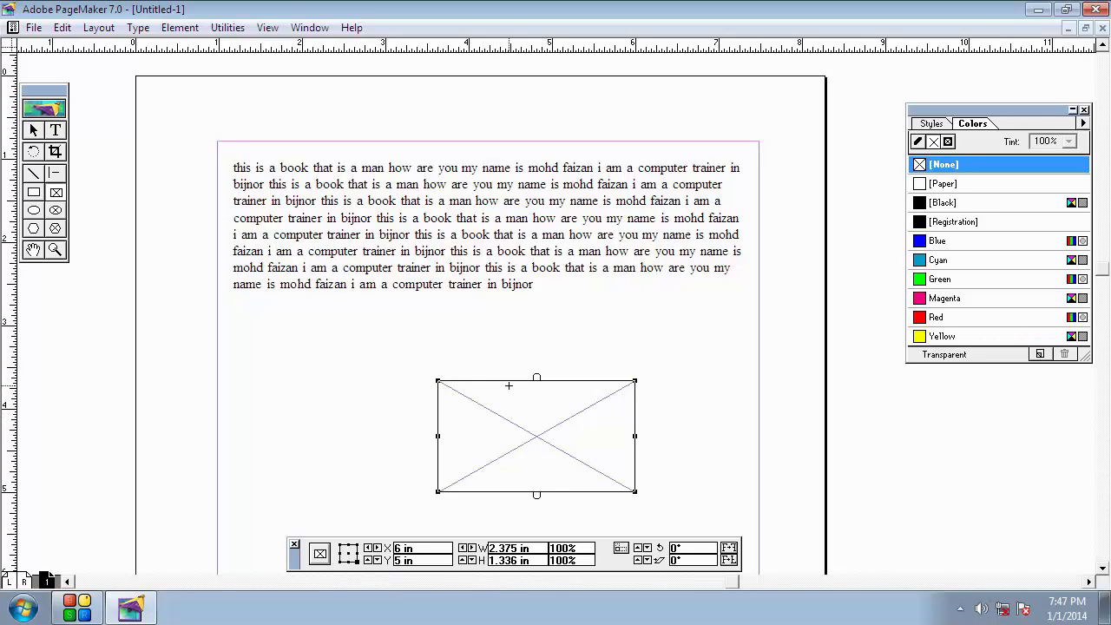
# Delete the rectangular frame, then briefly select the paragraph as a text object and deselect it.
pyautogui.press('Delete')
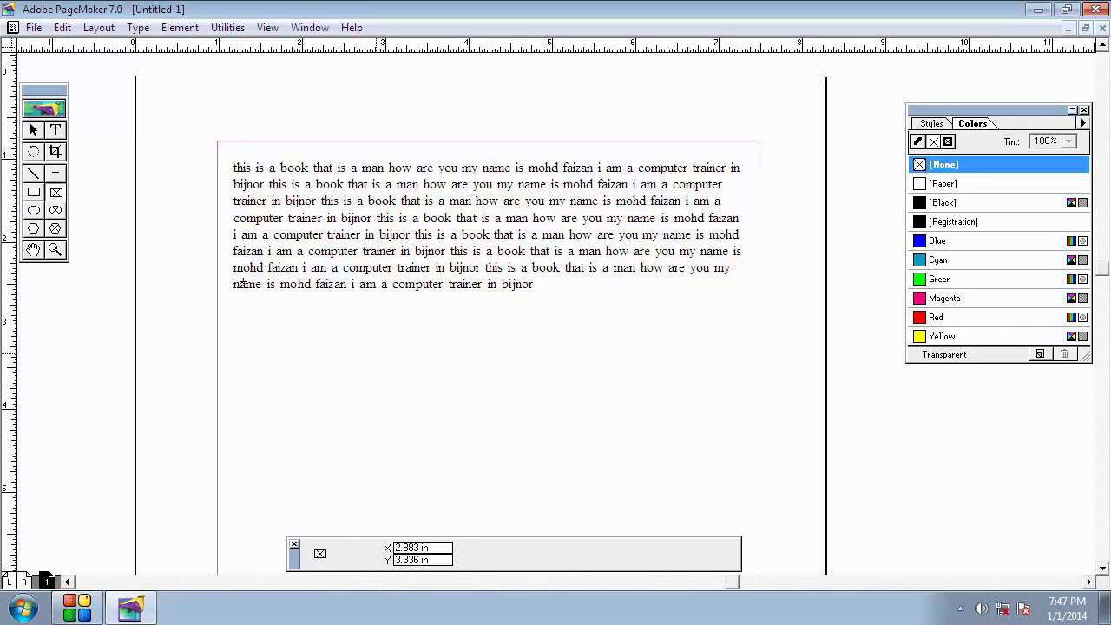
pyautogui.click(33, 131)
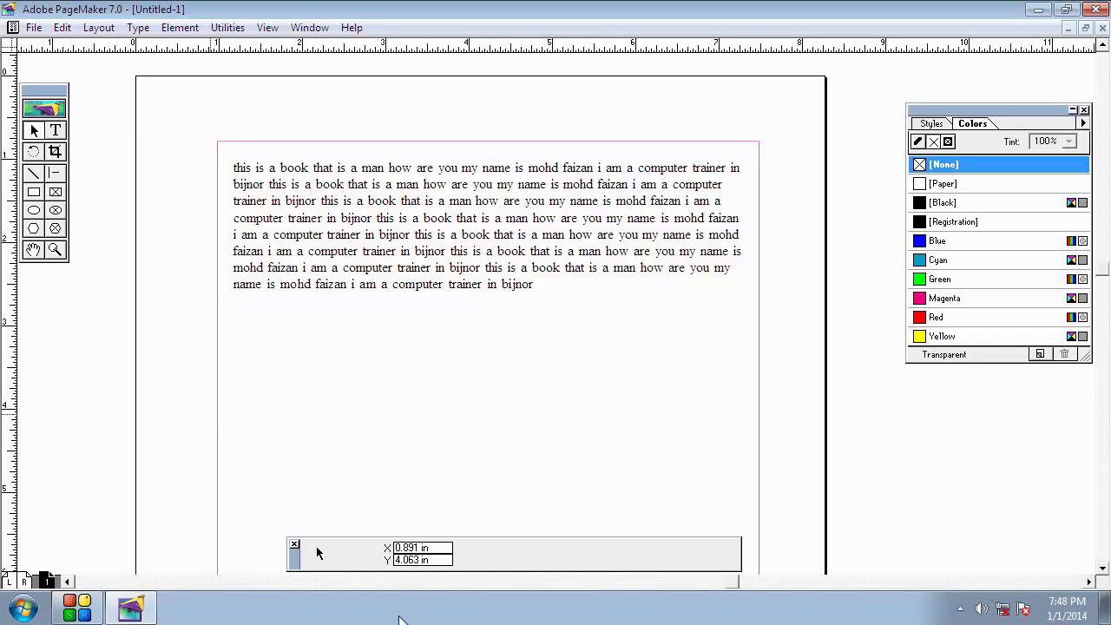
pyautogui.click(266, 285)
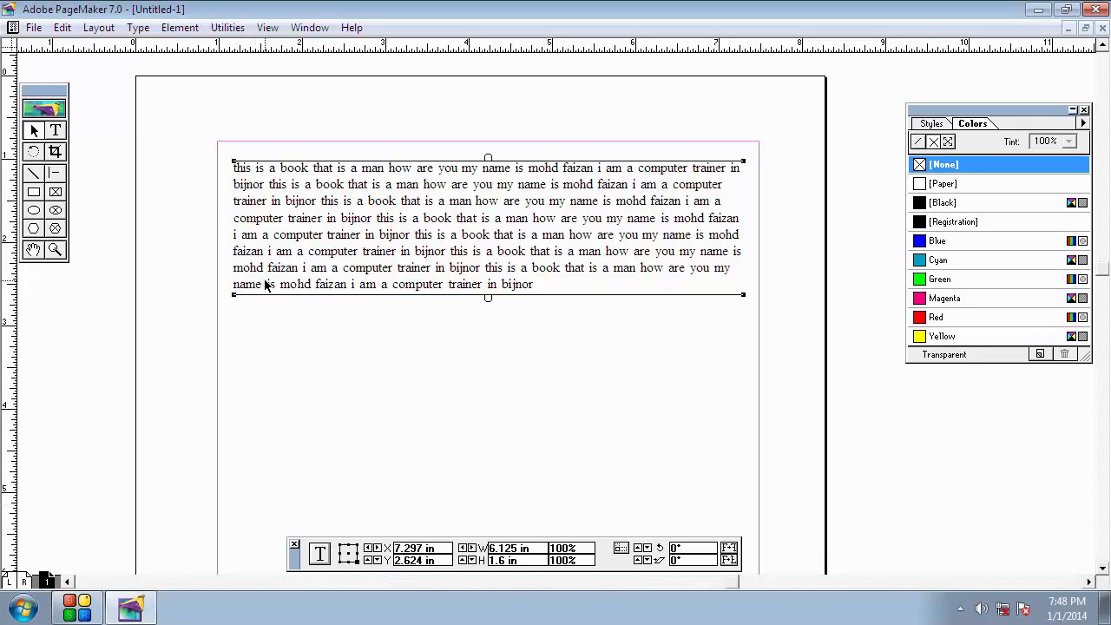
pyautogui.click(294, 353)
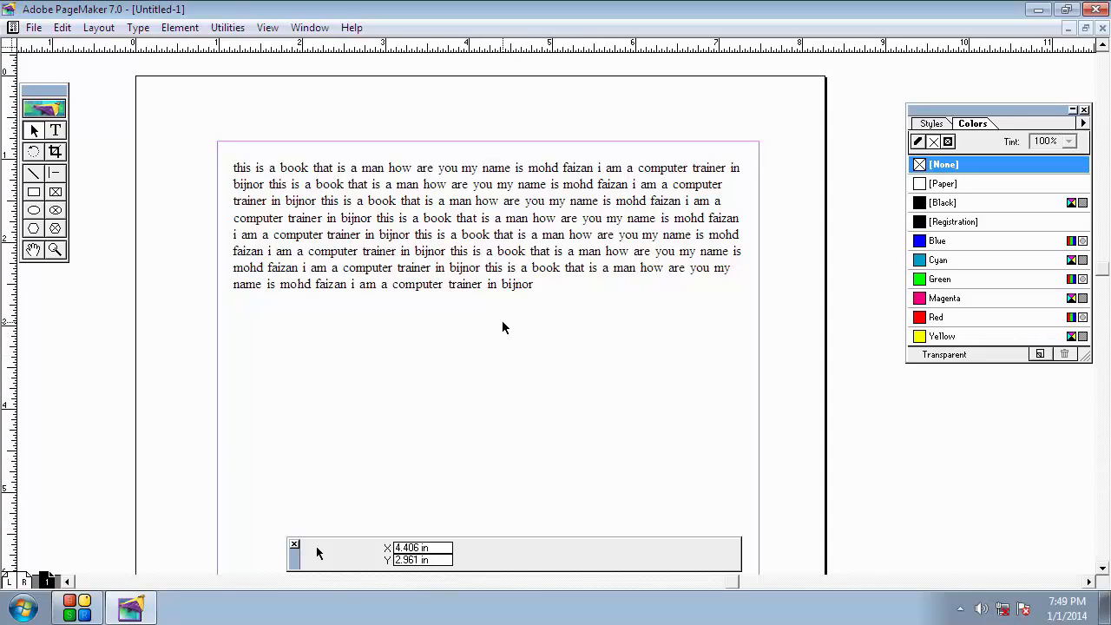
# Change the font of the whole paragraph to Times New Roman CE.
pyautogui.click(54, 130)
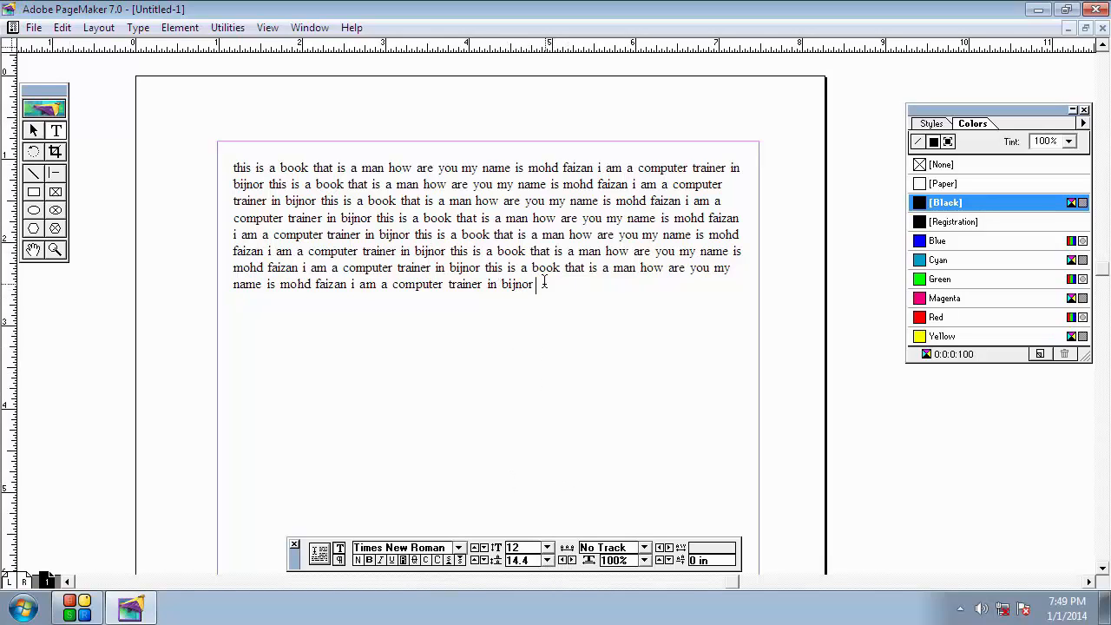
pyautogui.moveTo(538, 285); pyautogui.dragTo(228, 167)
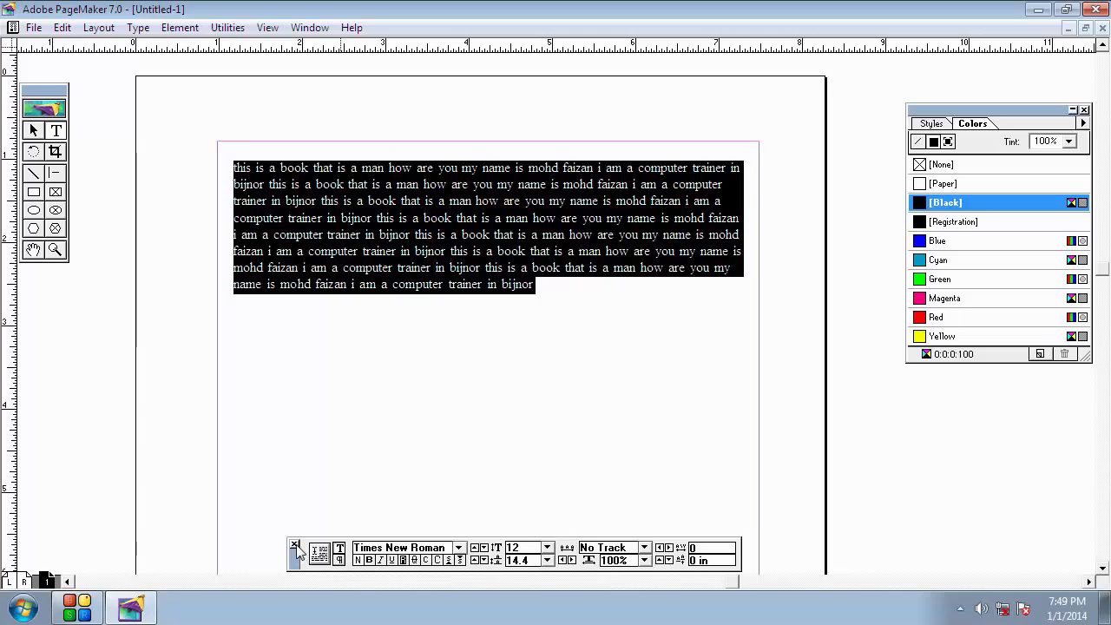
pyautogui.click(459, 549)
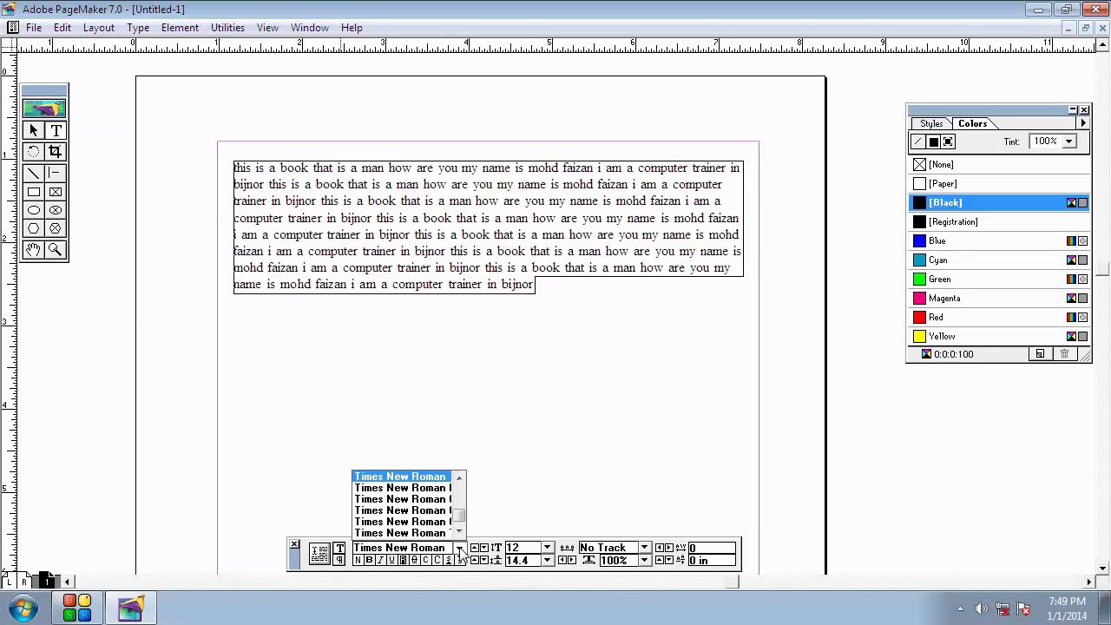
pyautogui.click(413, 504)
pyautogui.click(413, 504)
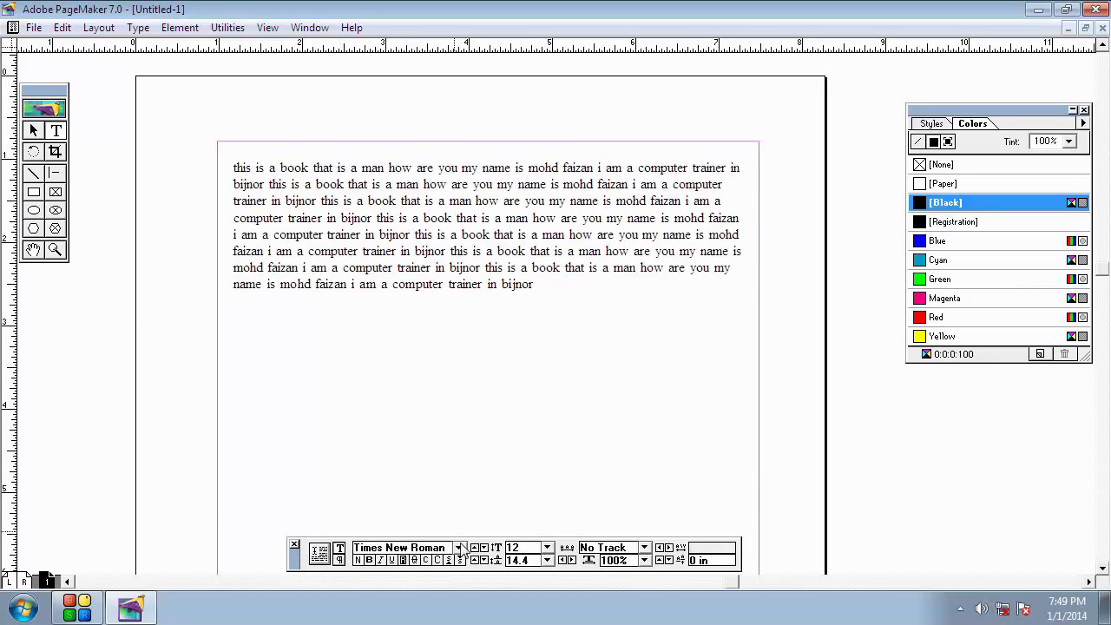
# Reselect the whole paragraph and set its font to ZipSonik Sketch.
pyautogui.moveTo(538, 287); pyautogui.dragTo(233, 168)
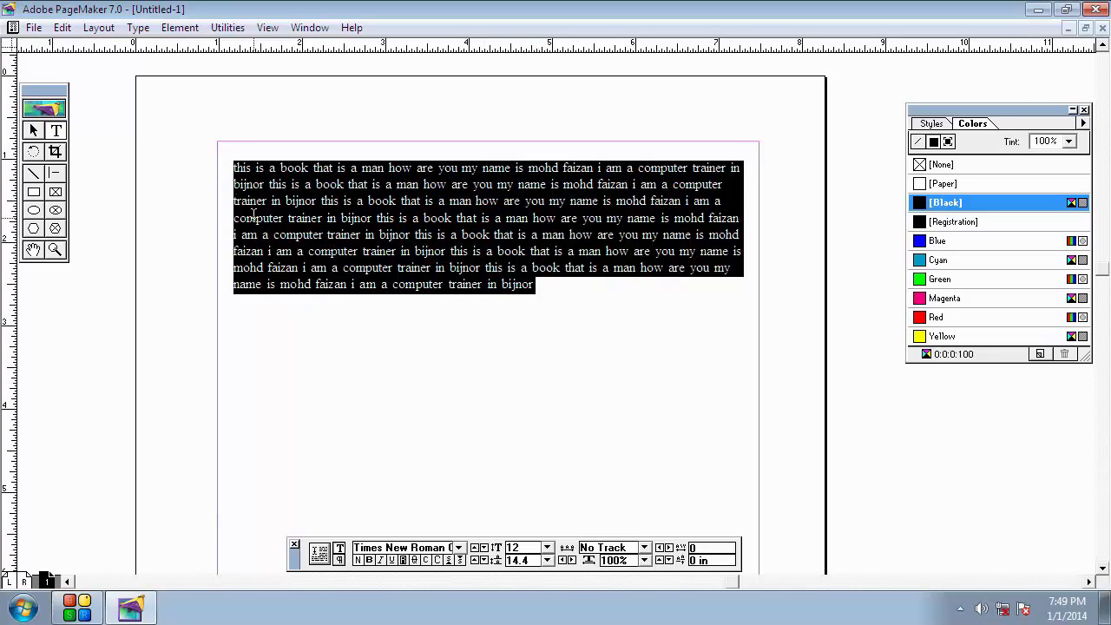
pyautogui.click(459, 549)
pyautogui.moveTo(464, 523); pyautogui.dragTo(458, 490)
pyautogui.click(460, 530)
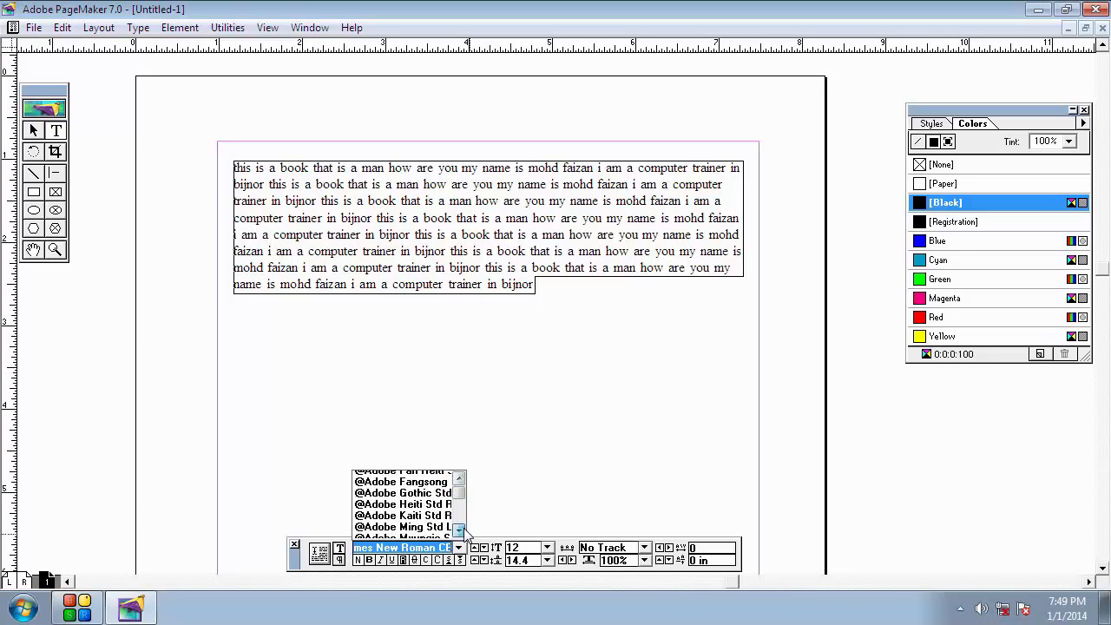
pyautogui.click(460, 530)
pyautogui.click(460, 531)
pyautogui.click(461, 530)
pyautogui.click(461, 531)
pyautogui.click(462, 530)
pyautogui.click(461, 530)
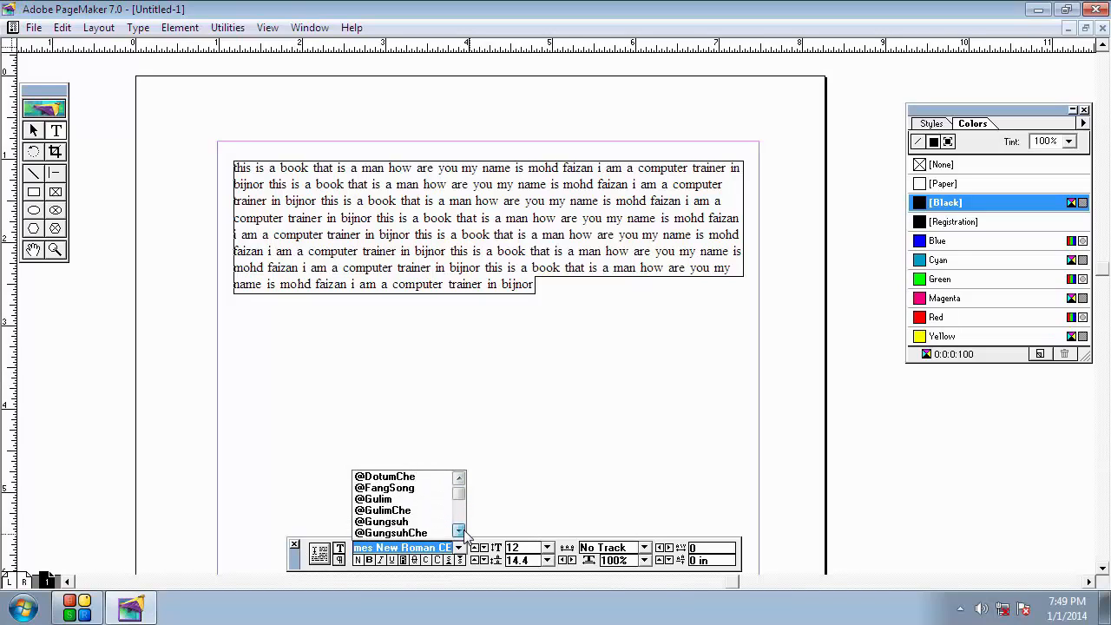
pyautogui.click(461, 531)
pyautogui.moveTo(461, 495); pyautogui.dragTo(460, 508)
pyautogui.click(460, 531)
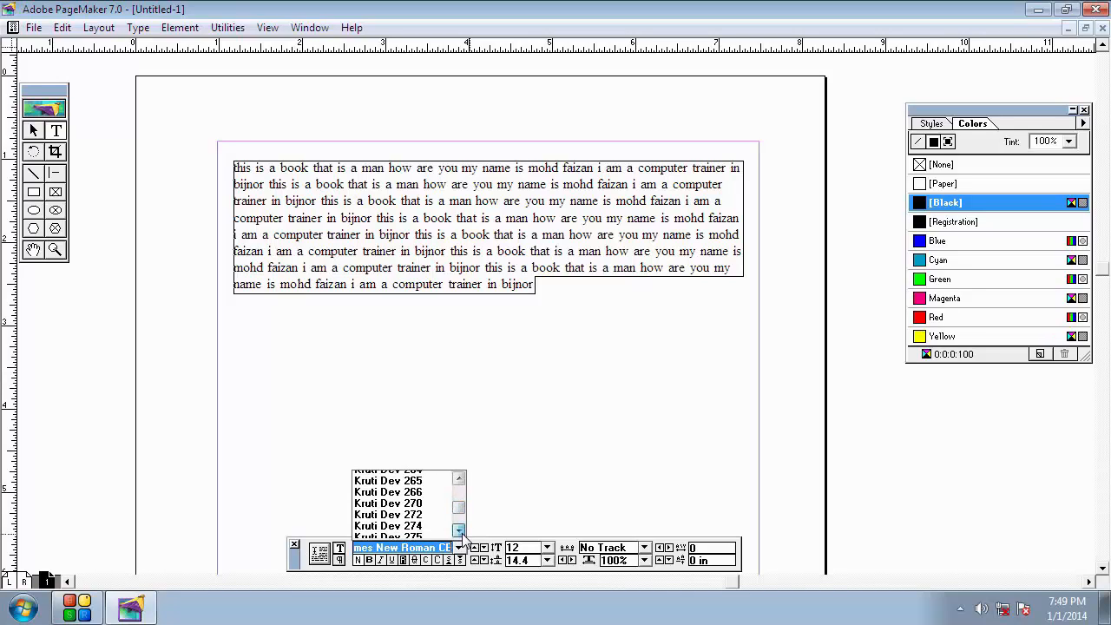
pyautogui.scroll(-10, 460, 521)
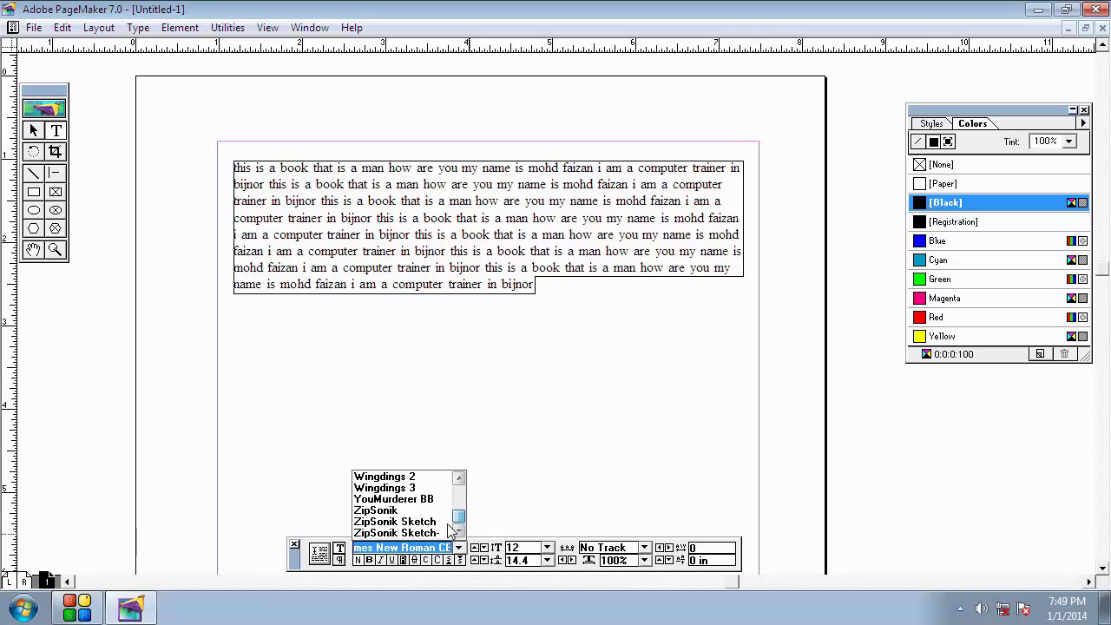
pyautogui.click(408, 524)
# Set the paragraph's font to YouMurderer BB and clear the text selection.
pyautogui.click(459, 548)
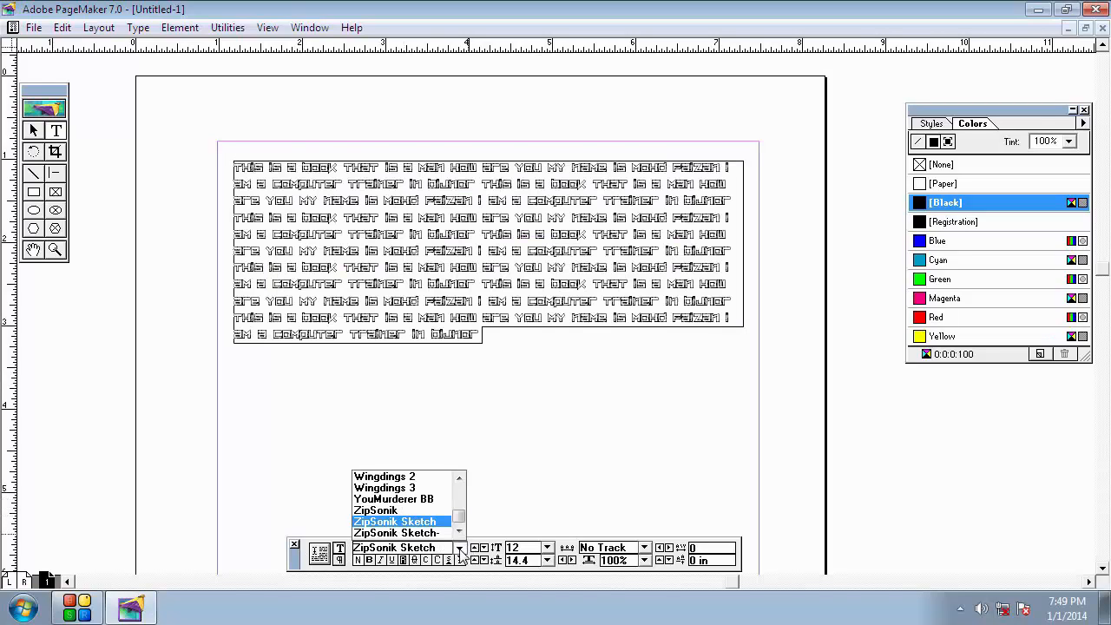
pyautogui.click(438, 501)
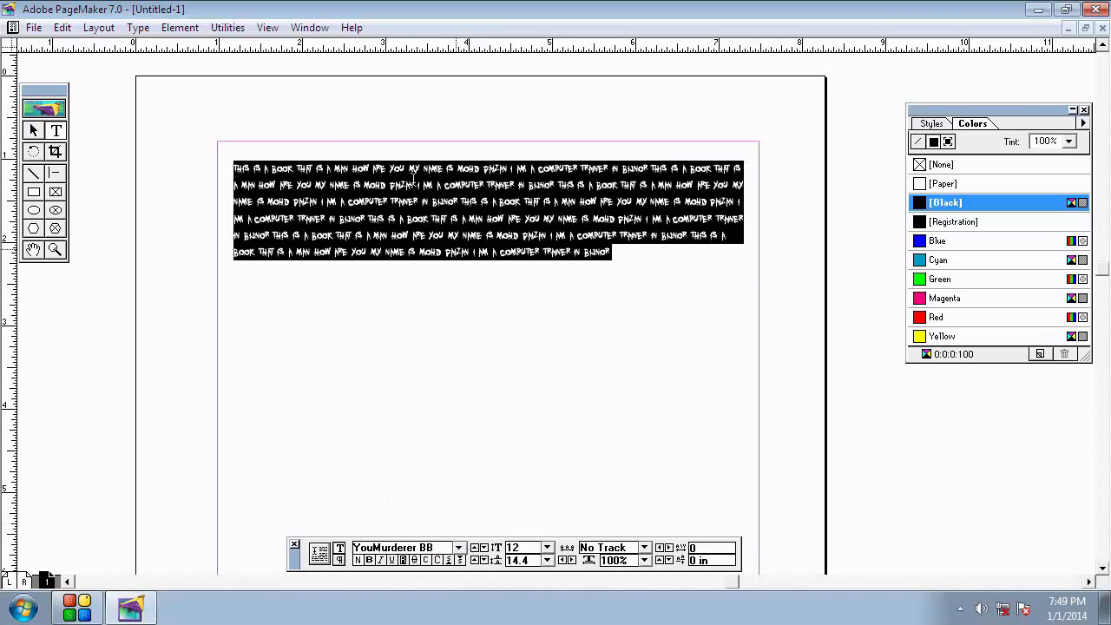
pyautogui.click(323, 182)
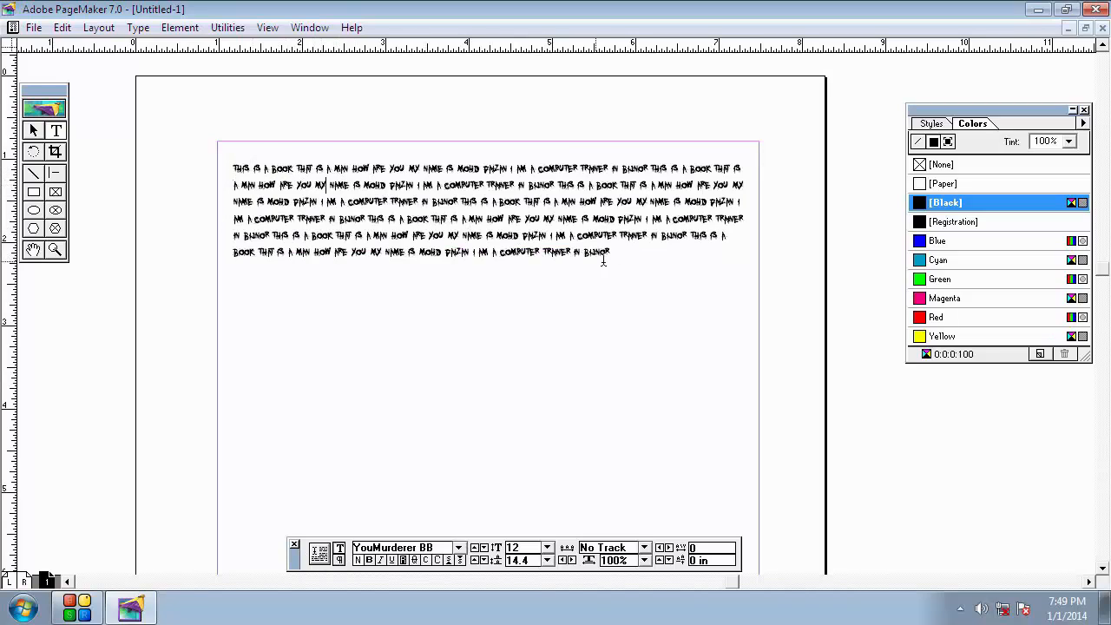
# Magnify the paragraph area to examine its lettering closely.
pyautogui.moveTo(613, 257); pyautogui.dragTo(248, 156)
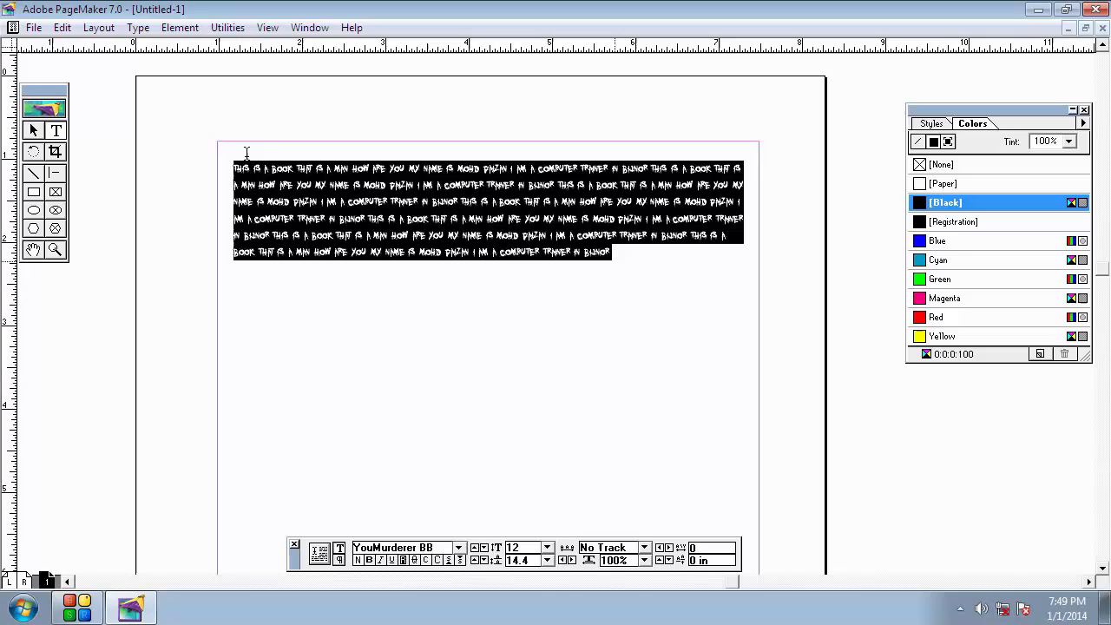
pyautogui.click(305, 305)
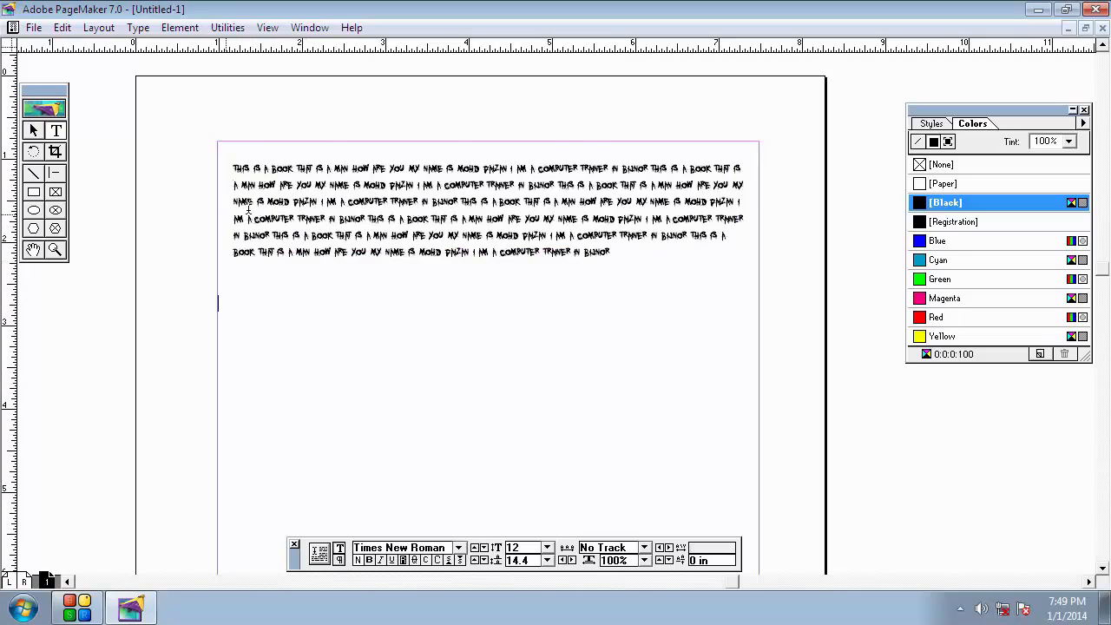
pyautogui.click(55, 250)
pyautogui.moveTo(195, 151); pyautogui.dragTo(764, 269)
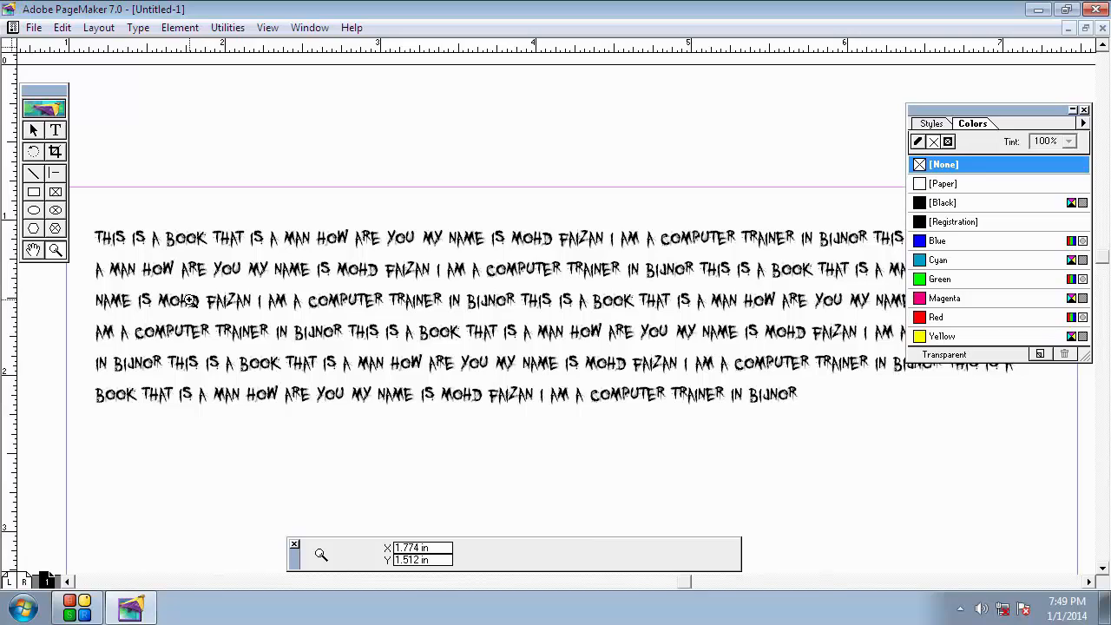
# Select the whole YouMurderer BB paragraph, apply bold to it and clear the selection.
pyautogui.click(33, 130)
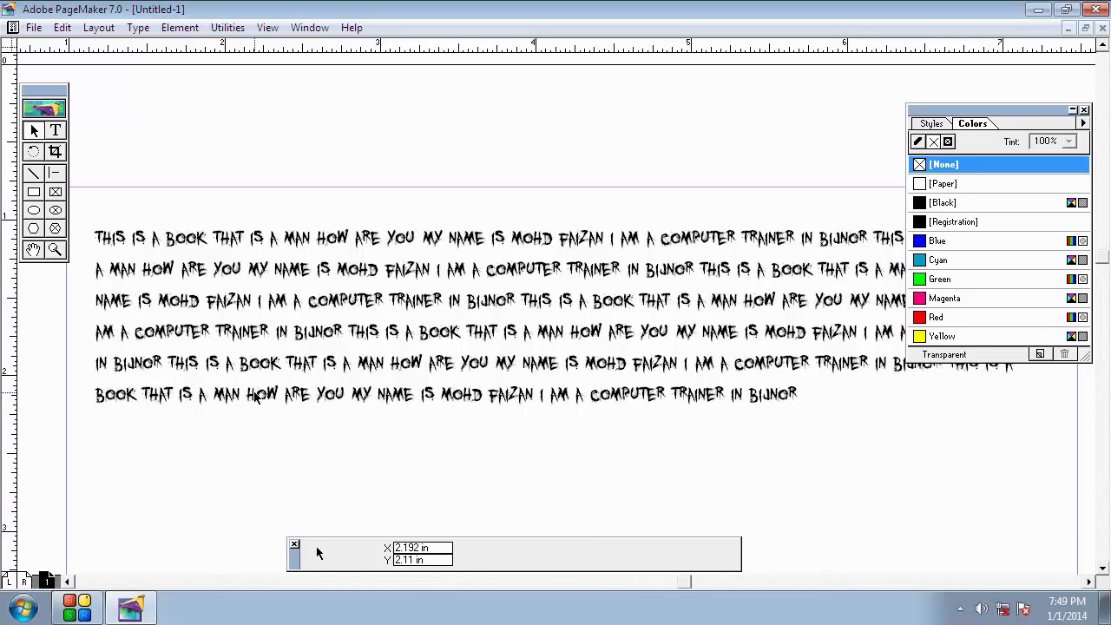
pyautogui.click(55, 130)
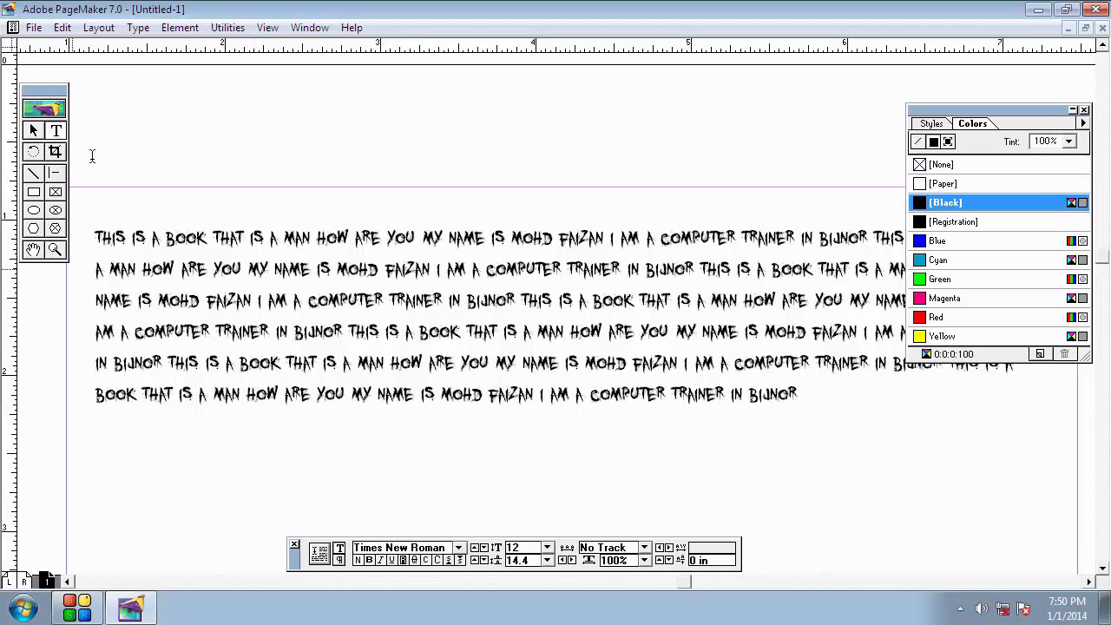
pyautogui.click(257, 302)
pyautogui.hotkey('ctrl', 'a')
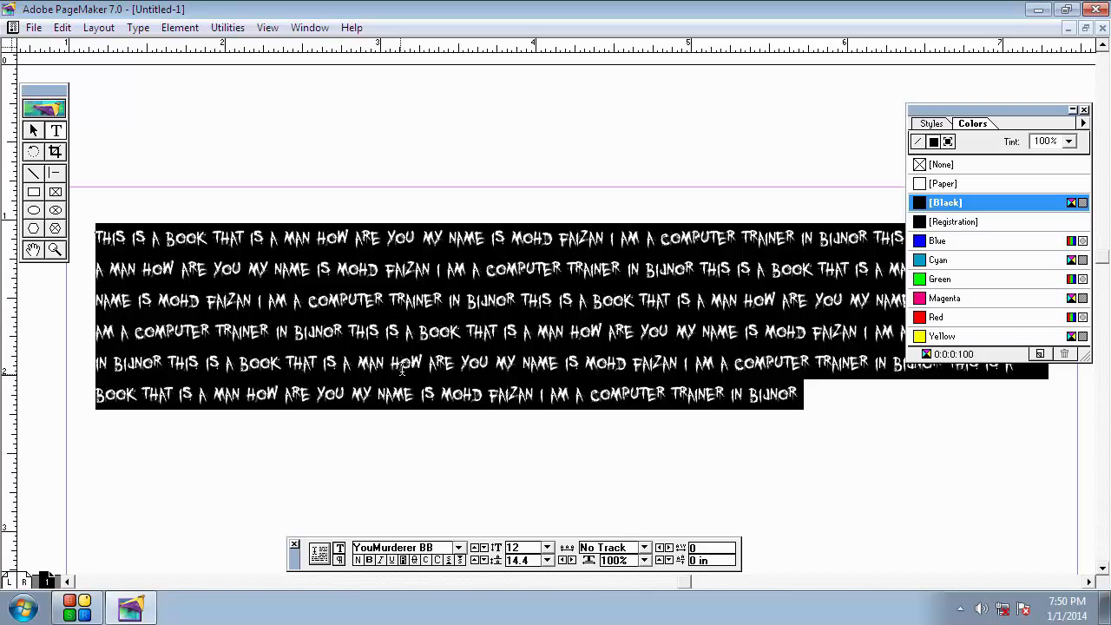
pyautogui.click(369, 561)
pyautogui.click(423, 429)
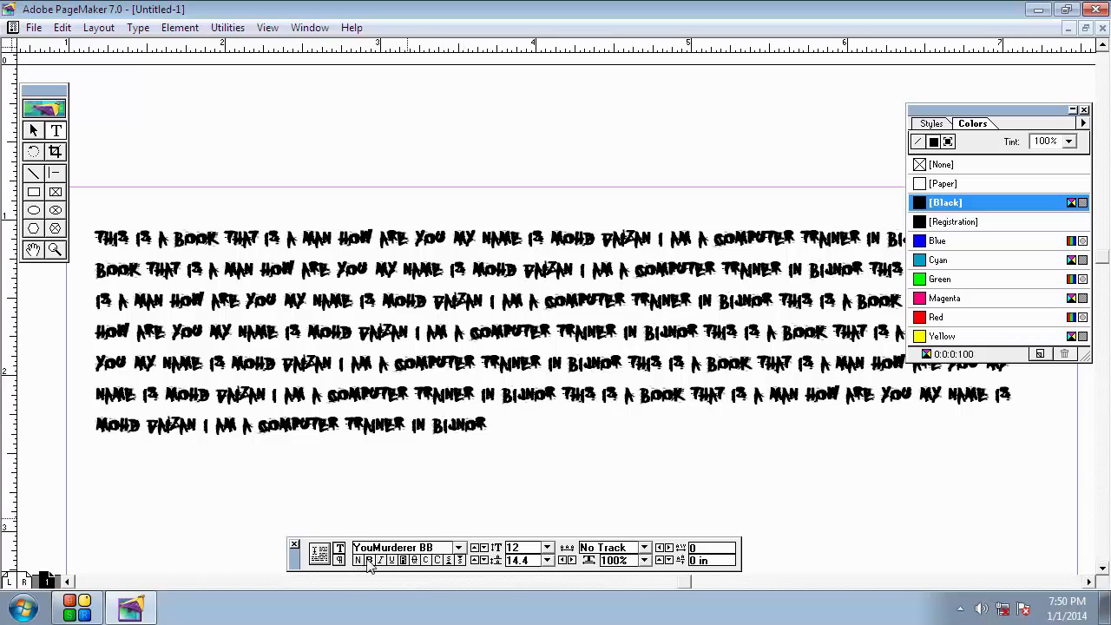
# Reselect the whole paragraph, remove its bold style and toggle italic on and off.
pyautogui.moveTo(487, 427); pyautogui.dragTo(147, 217)
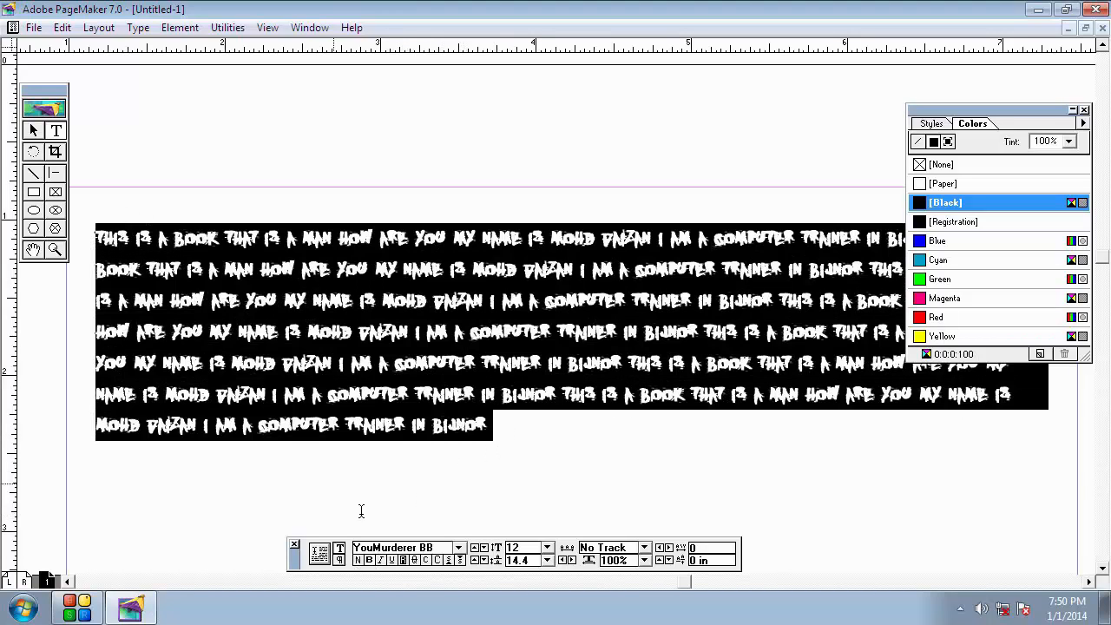
pyautogui.click(370, 561)
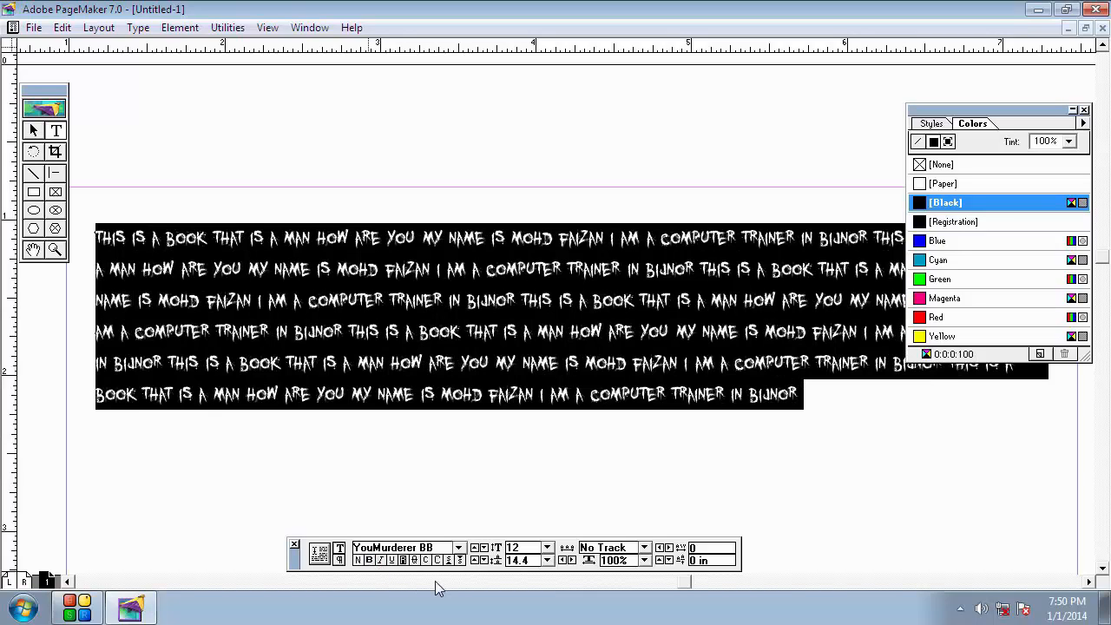
pyautogui.click(381, 561)
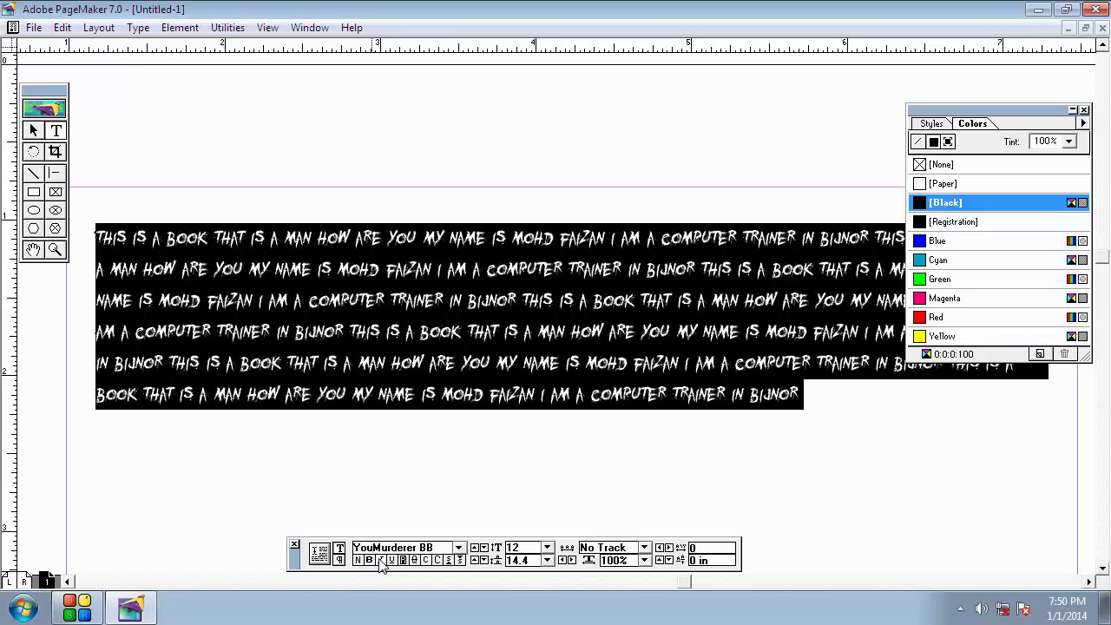
pyautogui.click(382, 560)
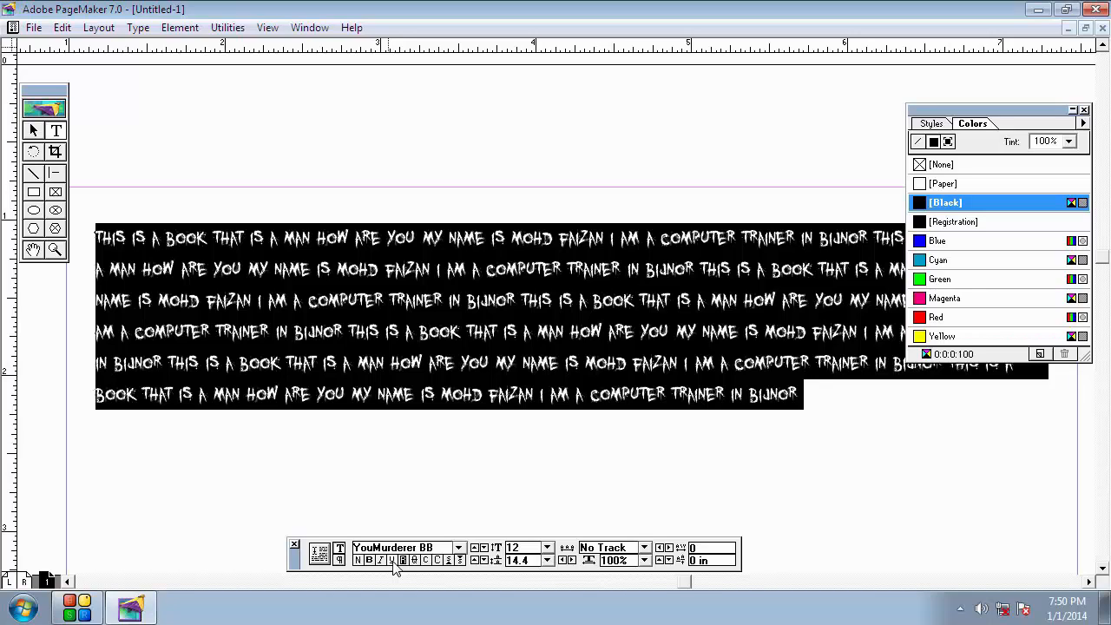
pyautogui.click(498, 451)
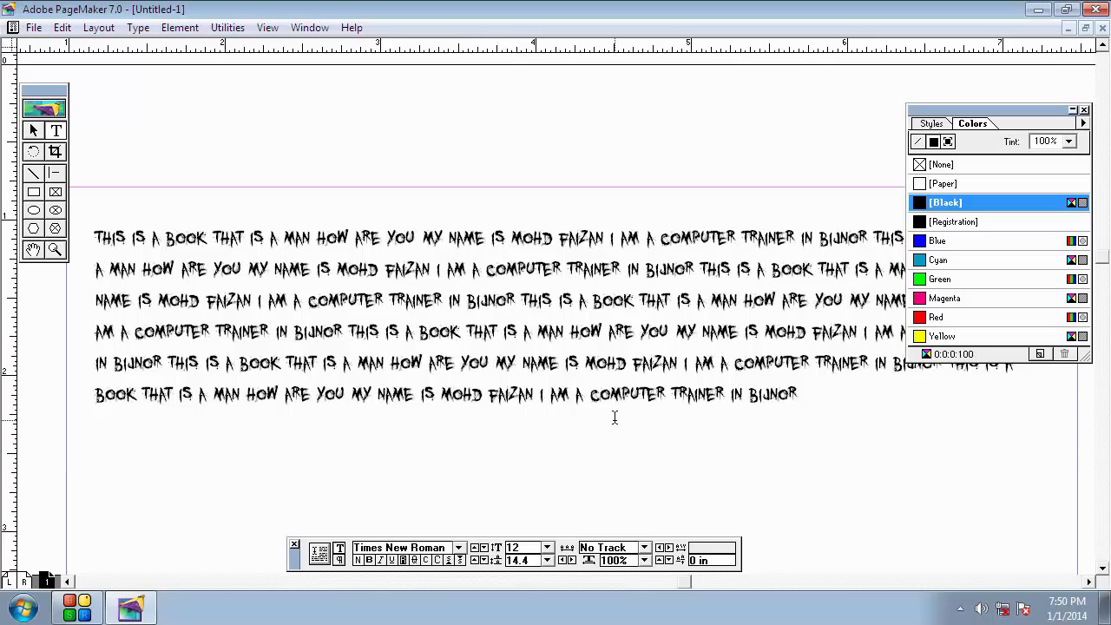
# Select the whole paragraph and change its font to Arial.
pyautogui.moveTo(800, 395); pyautogui.dragTo(93, 230)
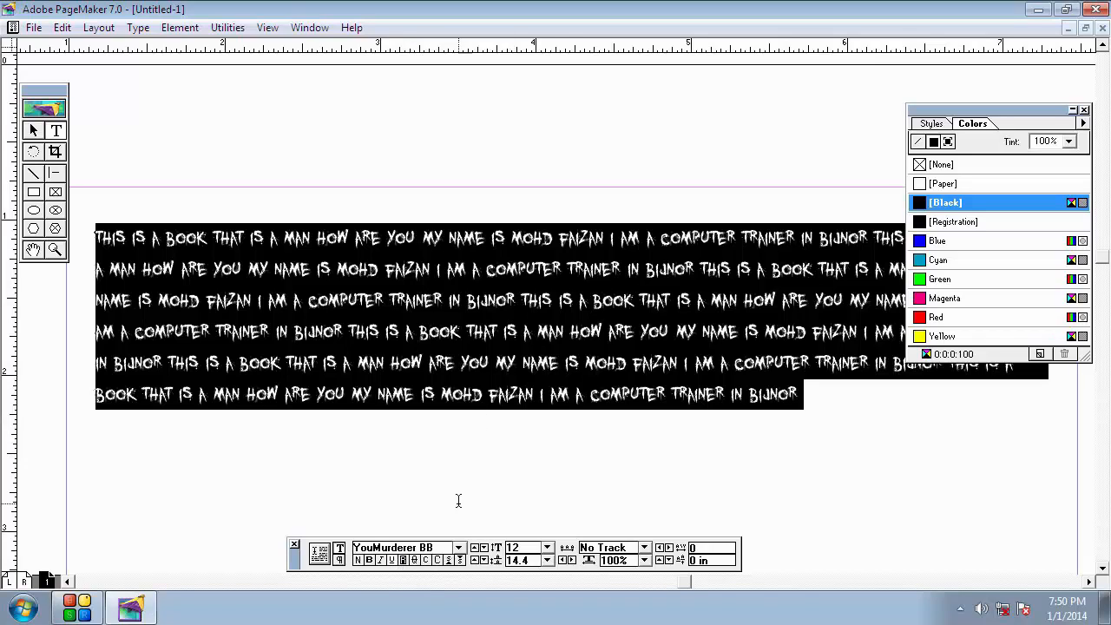
pyautogui.click(457, 548)
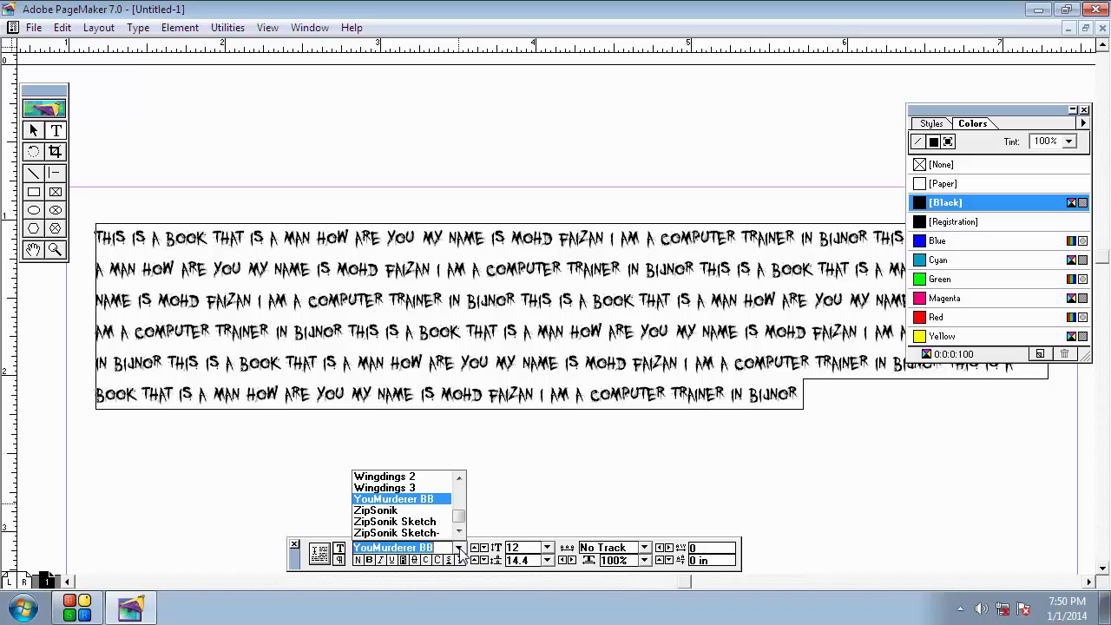
pyautogui.write('arent')
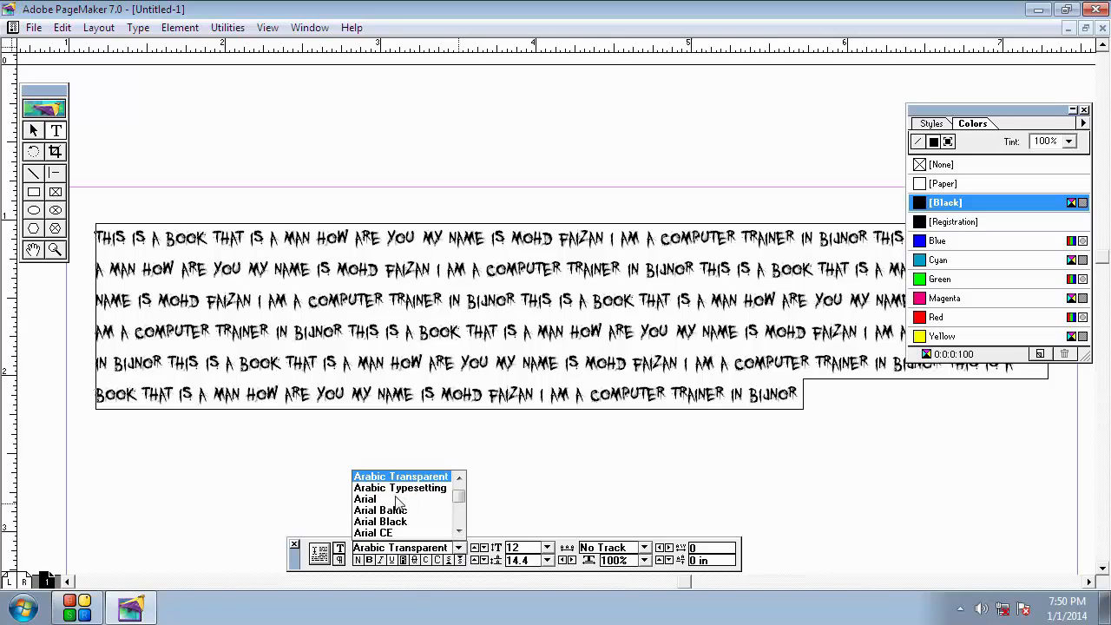
pyautogui.click(379, 499)
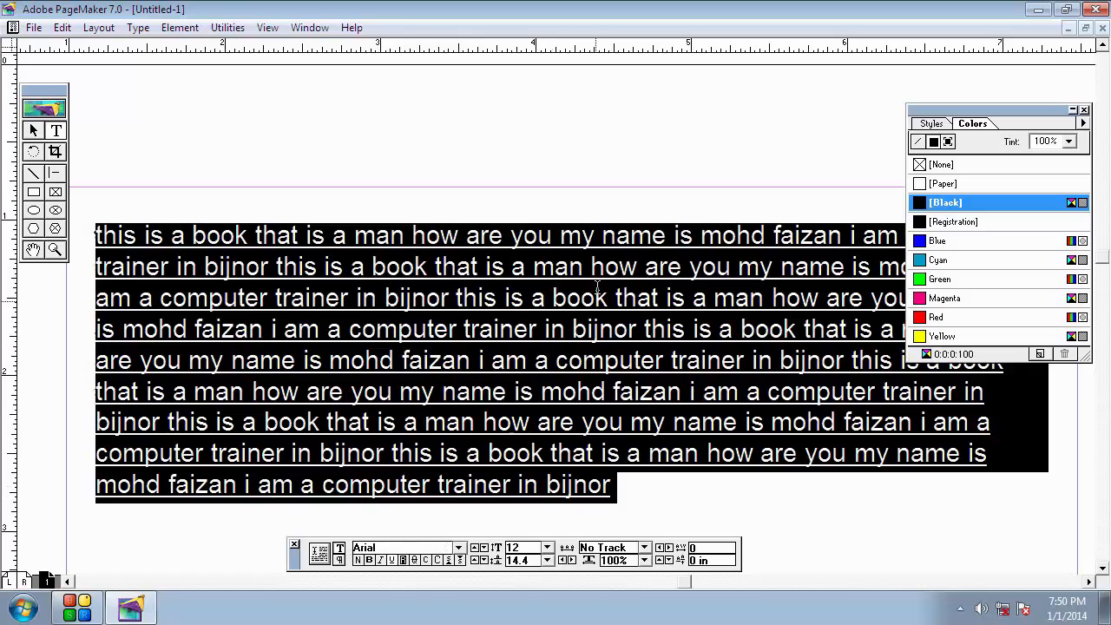
# Reselect the whole Arial paragraph, toggle its underline so that it ends up off, and clear the selection.
pyautogui.click(620, 484)
pyautogui.moveTo(620, 484); pyautogui.dragTo(98, 218)
pyautogui.click(392, 561)
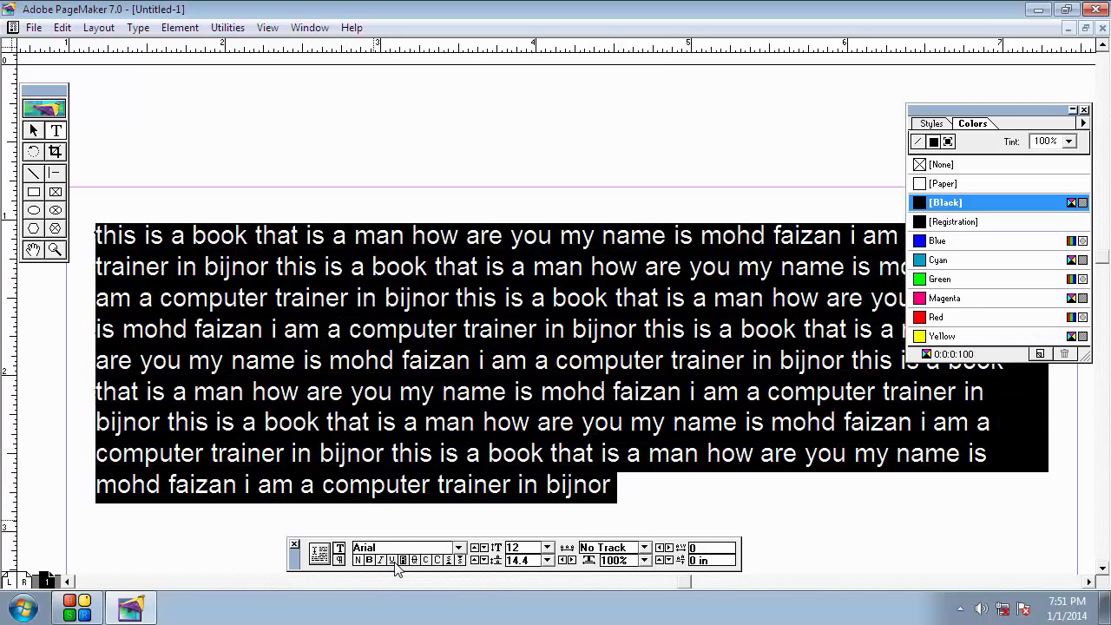
pyautogui.click(392, 561)
pyautogui.click(393, 560)
pyautogui.click(601, 486)
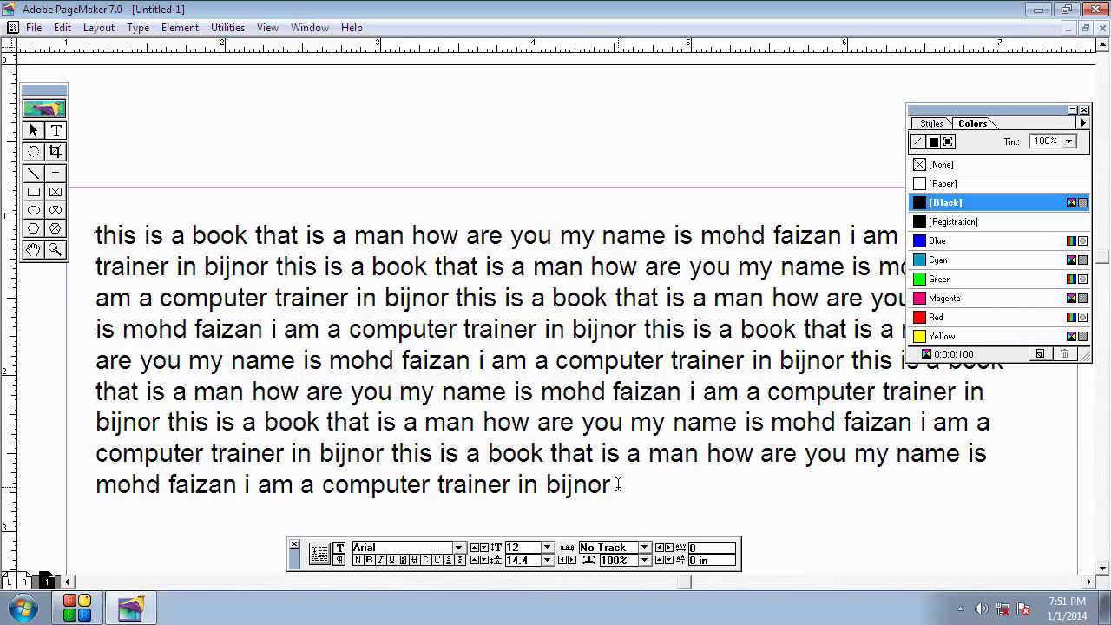
# Underline the passage running from after "my name is" in the sixth line through "how are y" in the seventh line.
pyautogui.moveTo(534, 391); pyautogui.dragTo(595, 425)
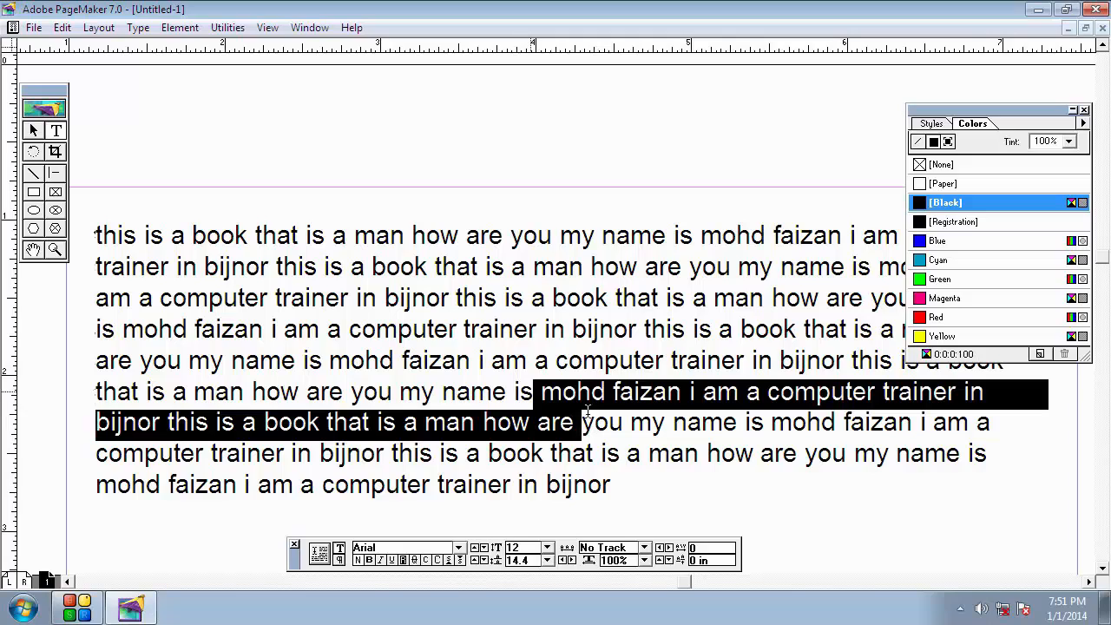
pyautogui.click(393, 560)
pyautogui.click(647, 430)
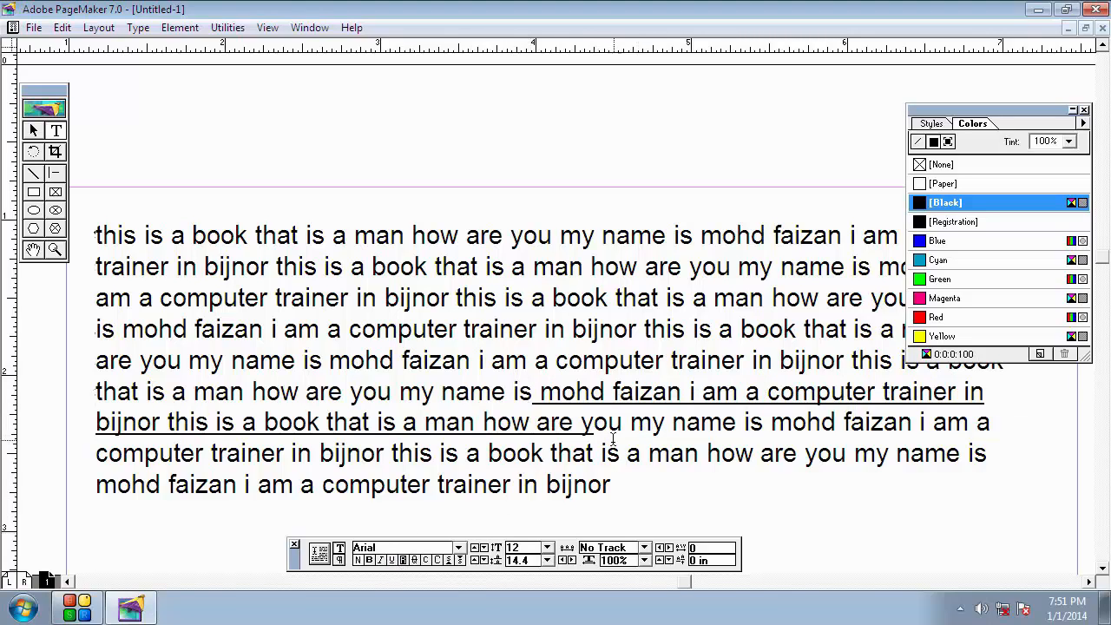
# Make the passage from "this is a book" in the second line through "computer trainer" in the third line bold.
pyautogui.moveTo(259, 269); pyautogui.dragTo(351, 298)
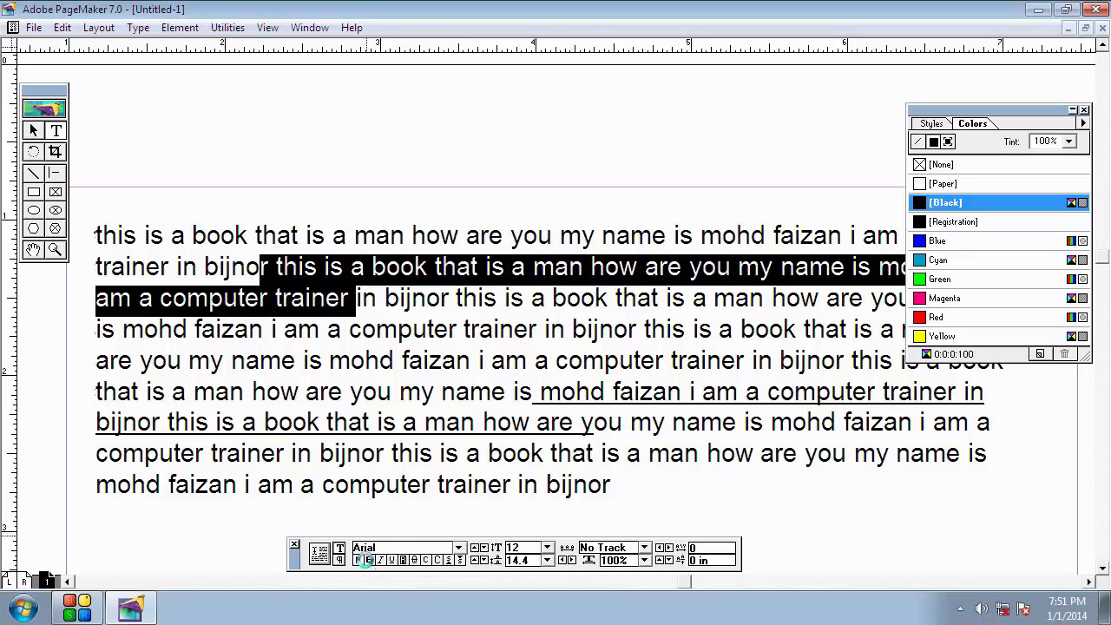
pyautogui.click(368, 560)
pyautogui.click(502, 389)
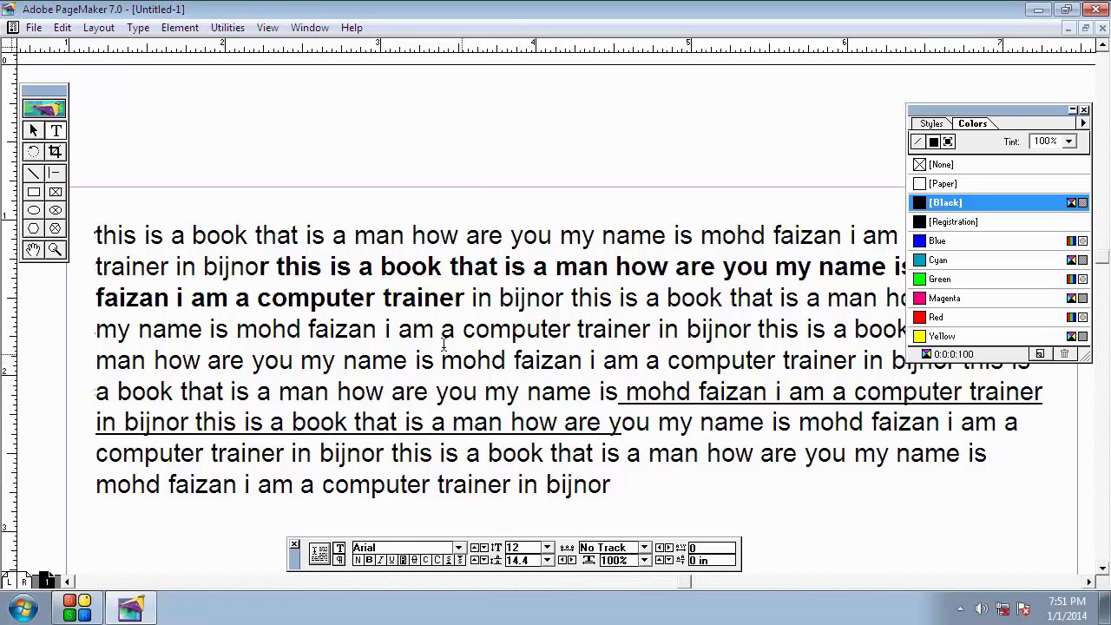
# Try small caps on the passage starting at "a computer trainer in bijnor" in the fourth line and turn them off again.
pyautogui.moveTo(440, 334); pyautogui.dragTo(475, 356)
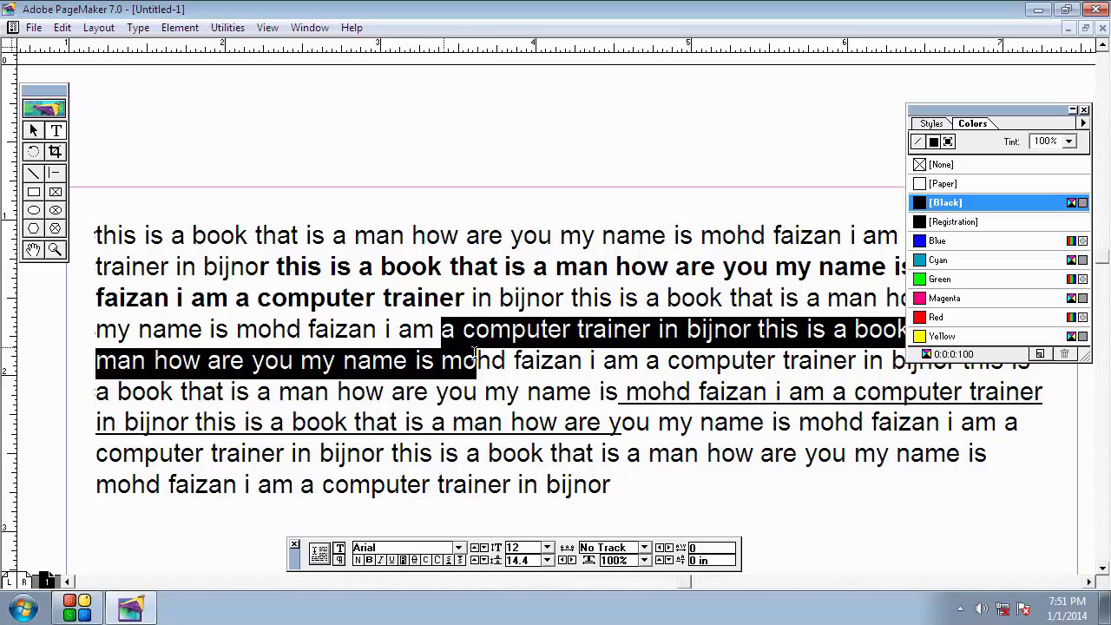
pyautogui.click(427, 561)
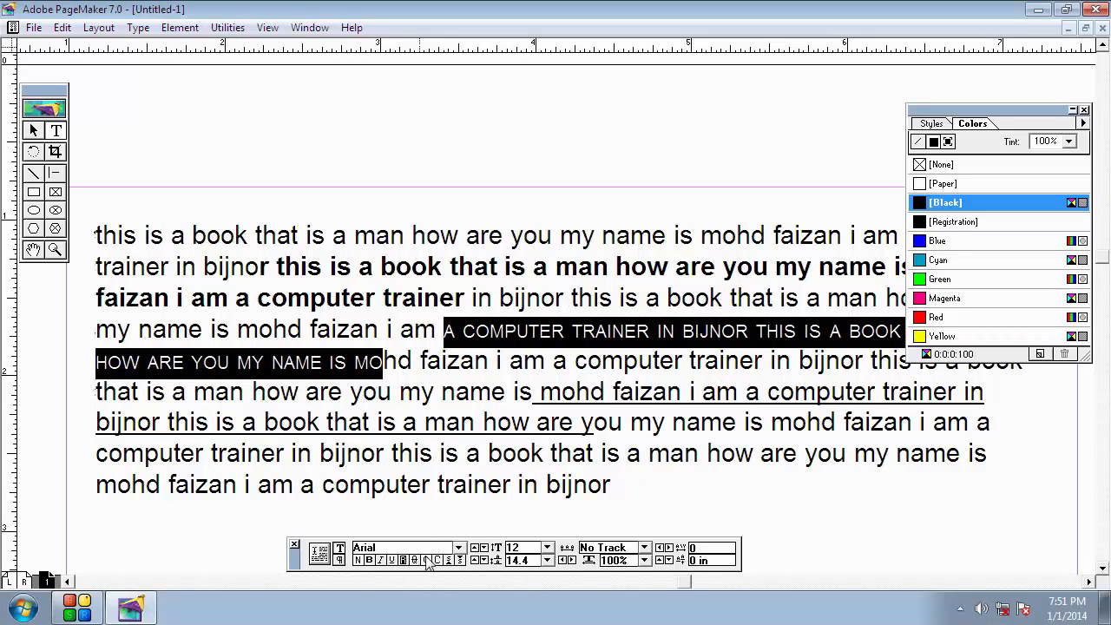
pyautogui.click(426, 560)
pyautogui.click(447, 335)
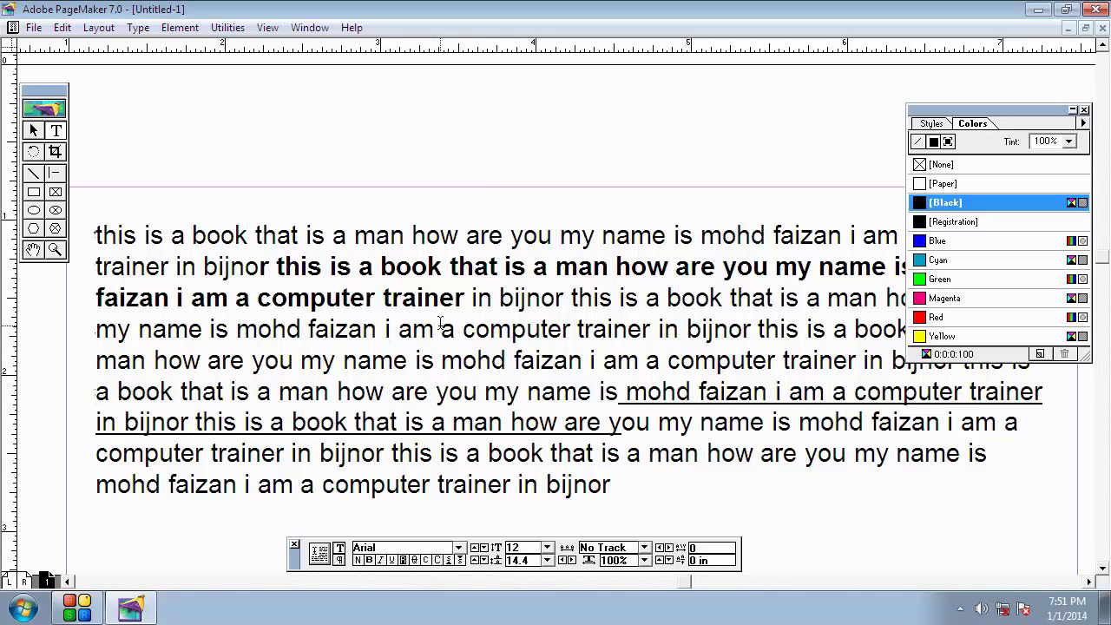
# Compare small caps and all caps on the passage starting at "a computer trainer in bijnor" and restore its normal case.
pyautogui.moveTo(440, 323); pyautogui.dragTo(477, 348)
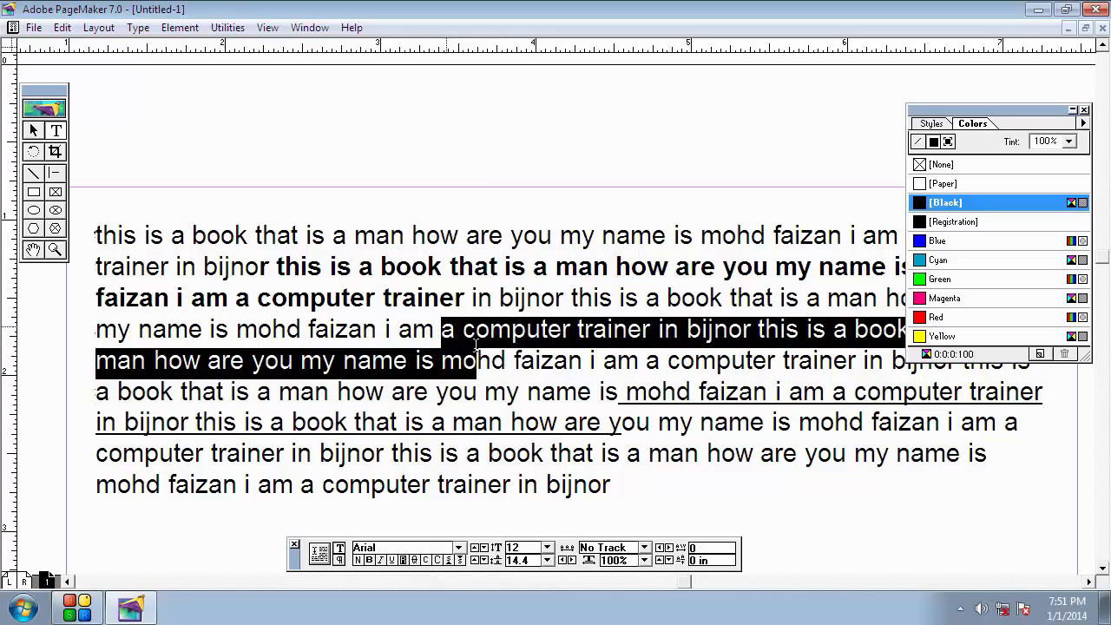
pyautogui.click(425, 561)
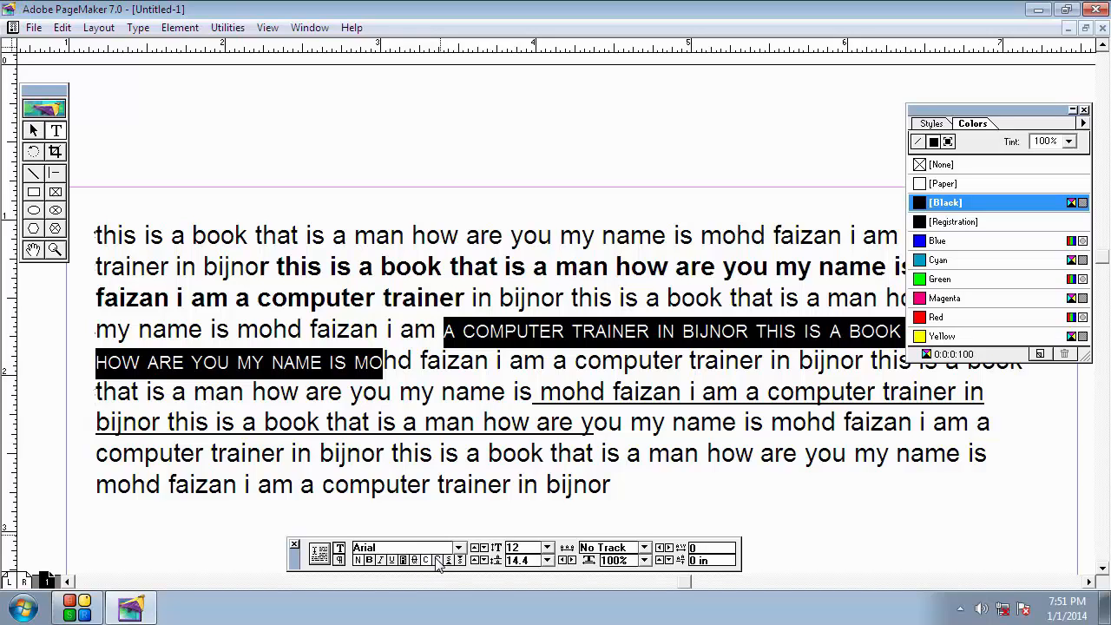
pyautogui.click(438, 561)
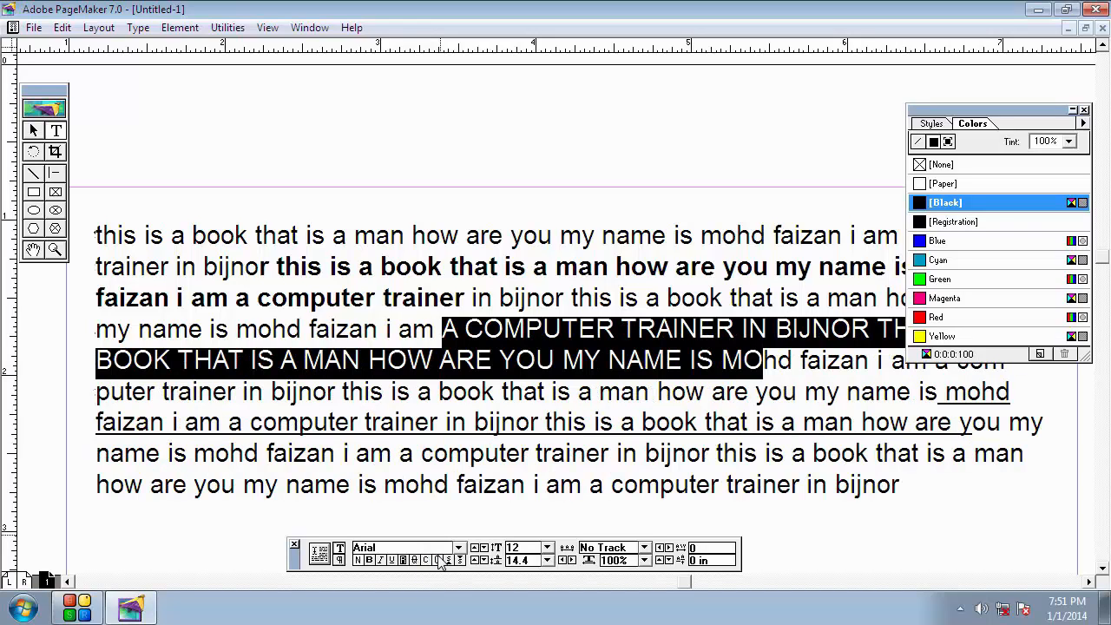
pyautogui.click(436, 561)
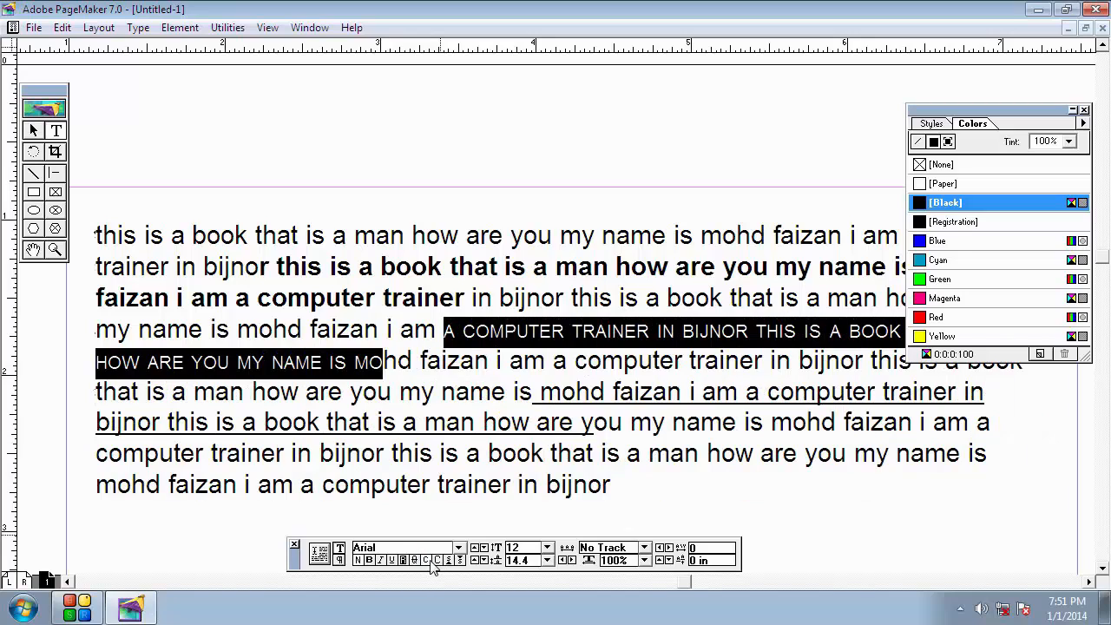
pyautogui.click(427, 560)
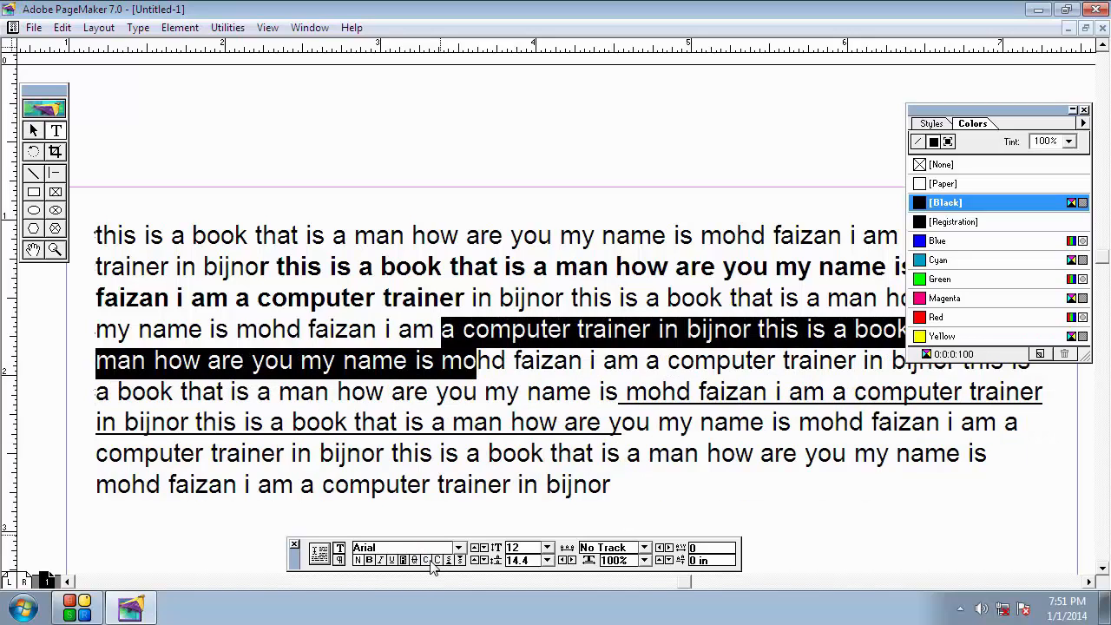
pyautogui.click(437, 560)
pyautogui.click(436, 561)
pyautogui.click(460, 452)
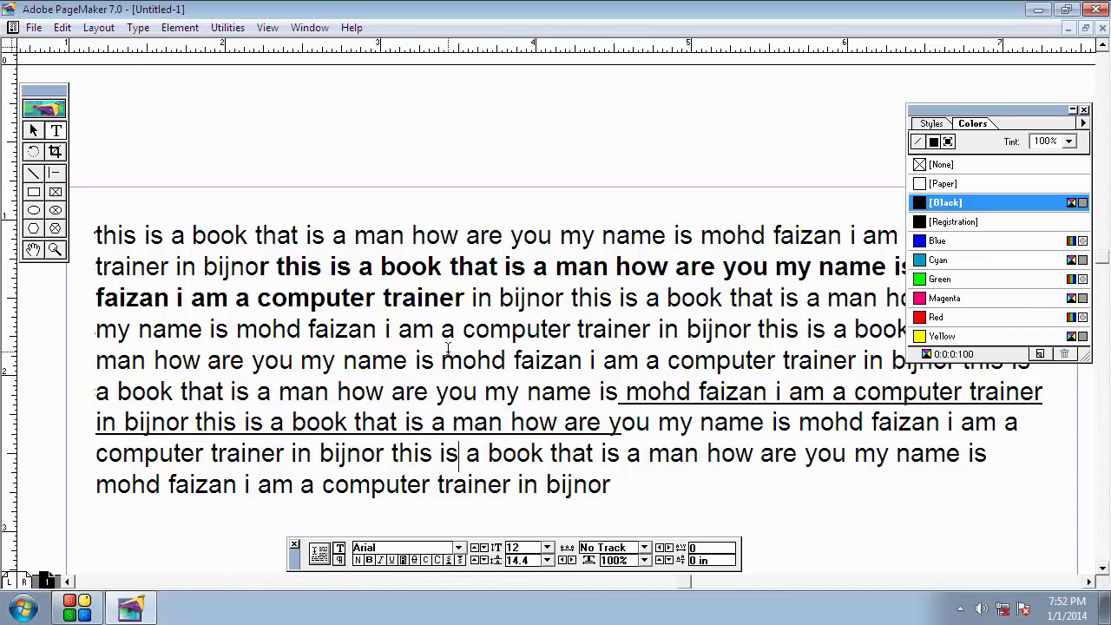
# Apply strikethrough from "name is" in the fifth line through "how are" in the sixth line.
pyautogui.moveTo(337, 352); pyautogui.dragTo(436, 382)
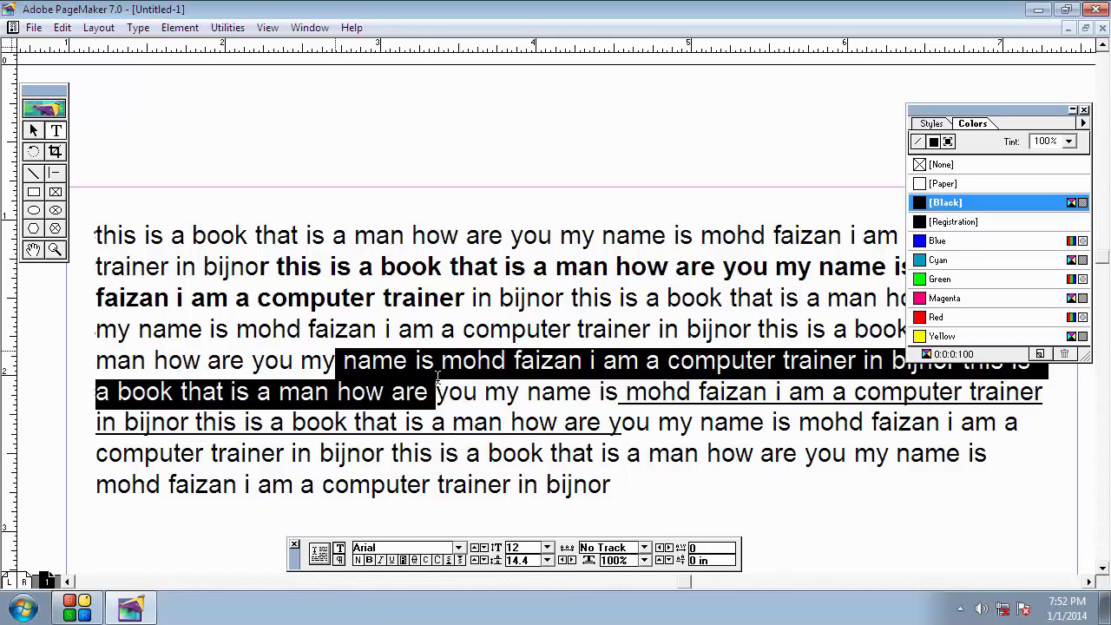
pyautogui.click(415, 561)
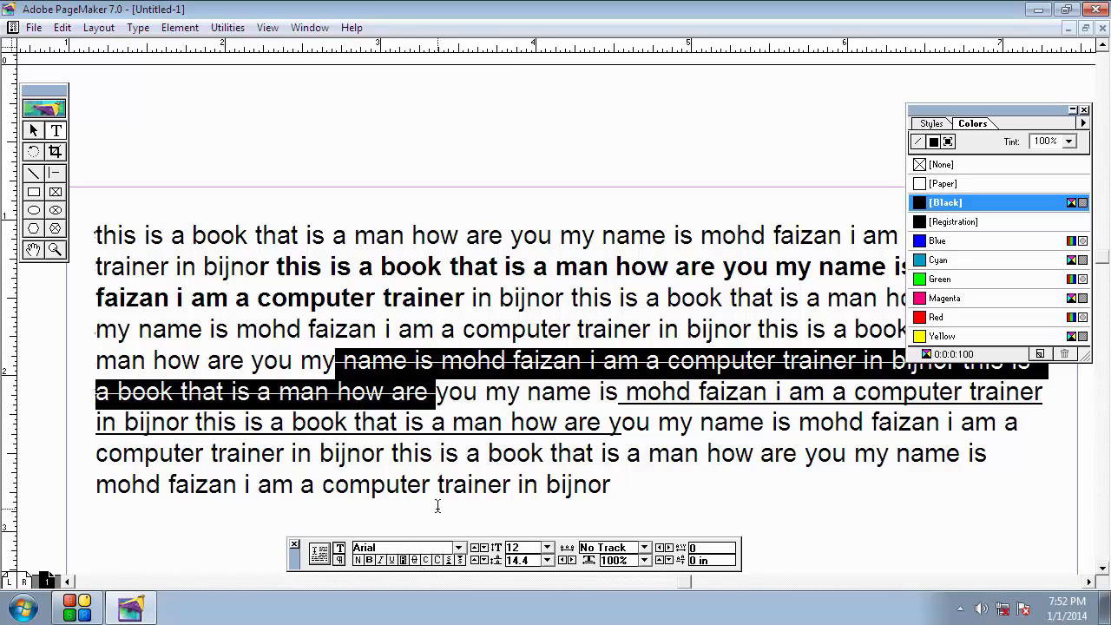
pyautogui.click(476, 425)
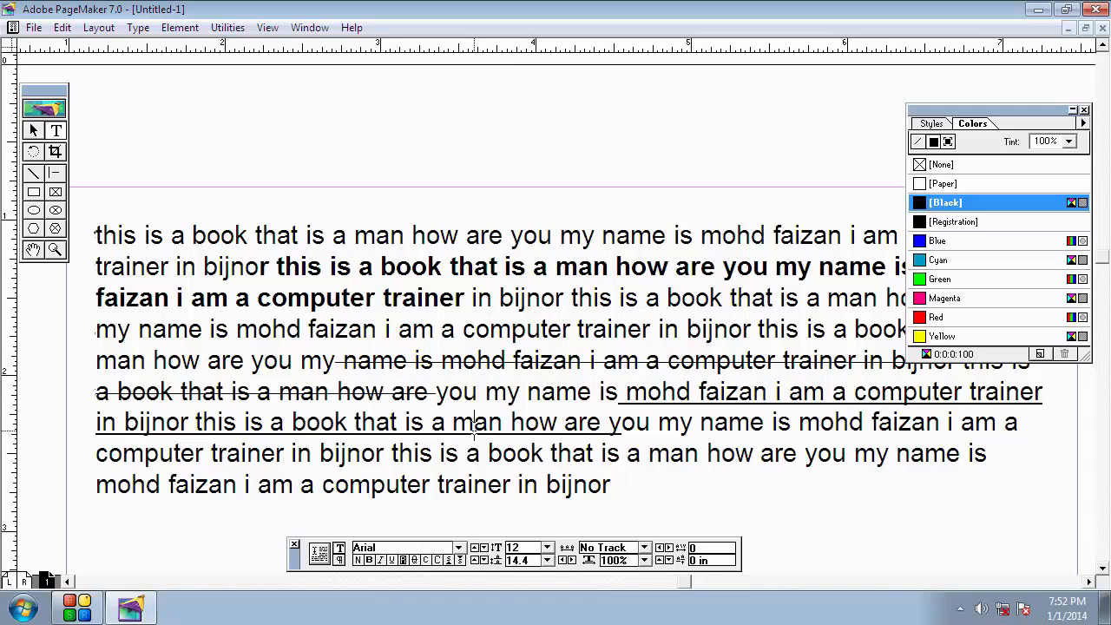
# Apply the reverse type style to the letters "ou m" in the sixth line and clear the selection.
pyautogui.moveTo(448, 391); pyautogui.dragTo(506, 393)
pyautogui.click(402, 560)
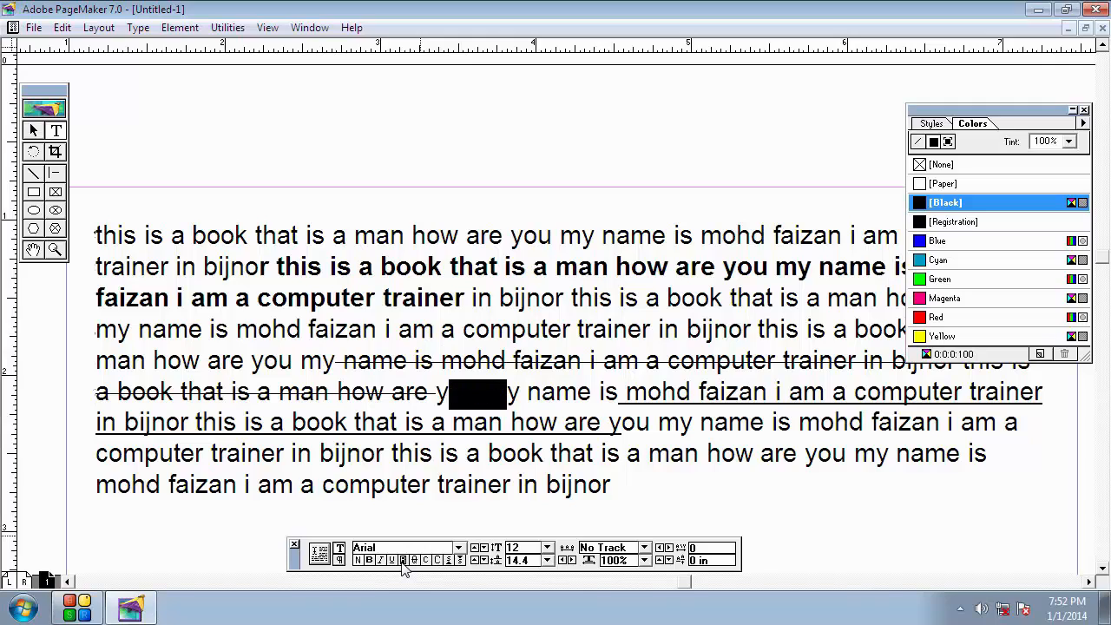
pyautogui.click(476, 424)
# Reselect the reversed letters "ou m" in the sixth line and set their color to Black.
pyautogui.moveTo(485, 401); pyautogui.dragTo(449, 398)
pyautogui.click(486, 396)
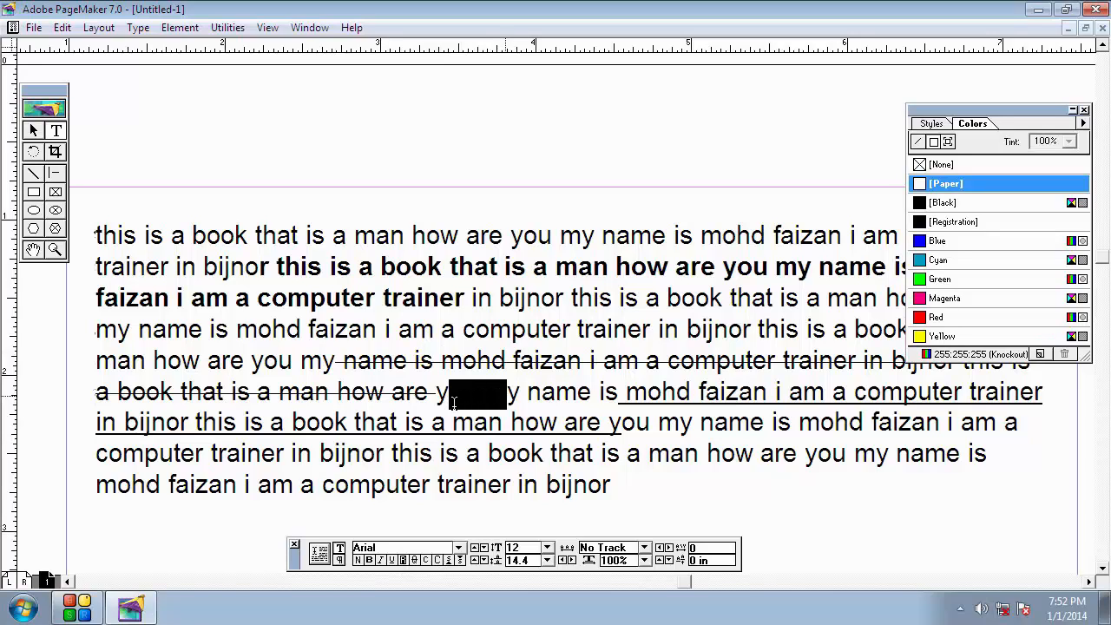
pyautogui.click(941, 202)
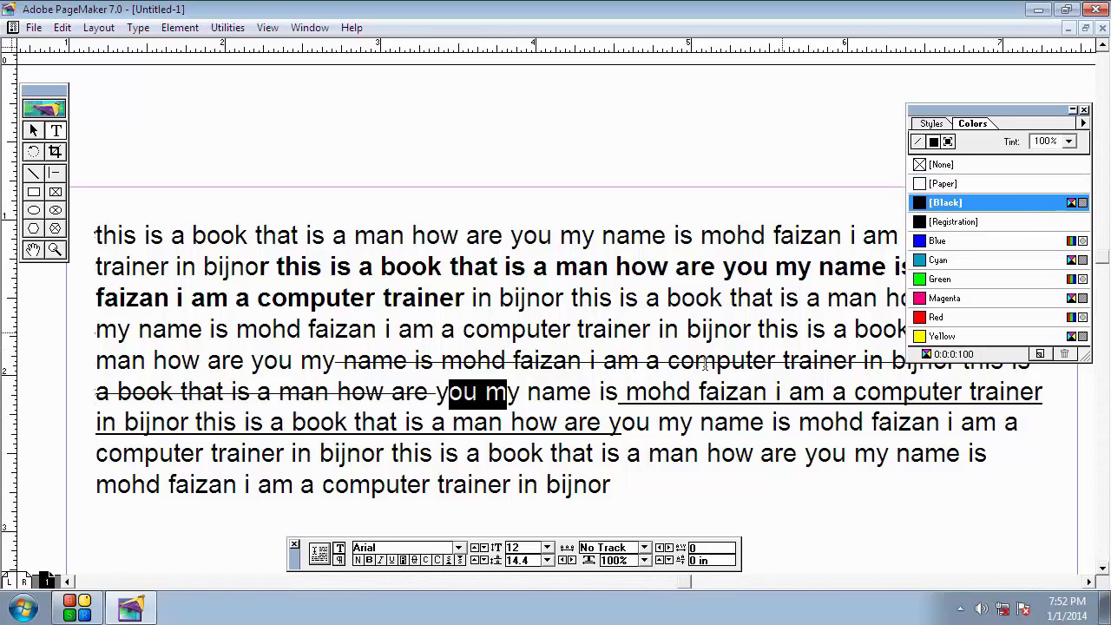
pyautogui.click(694, 362)
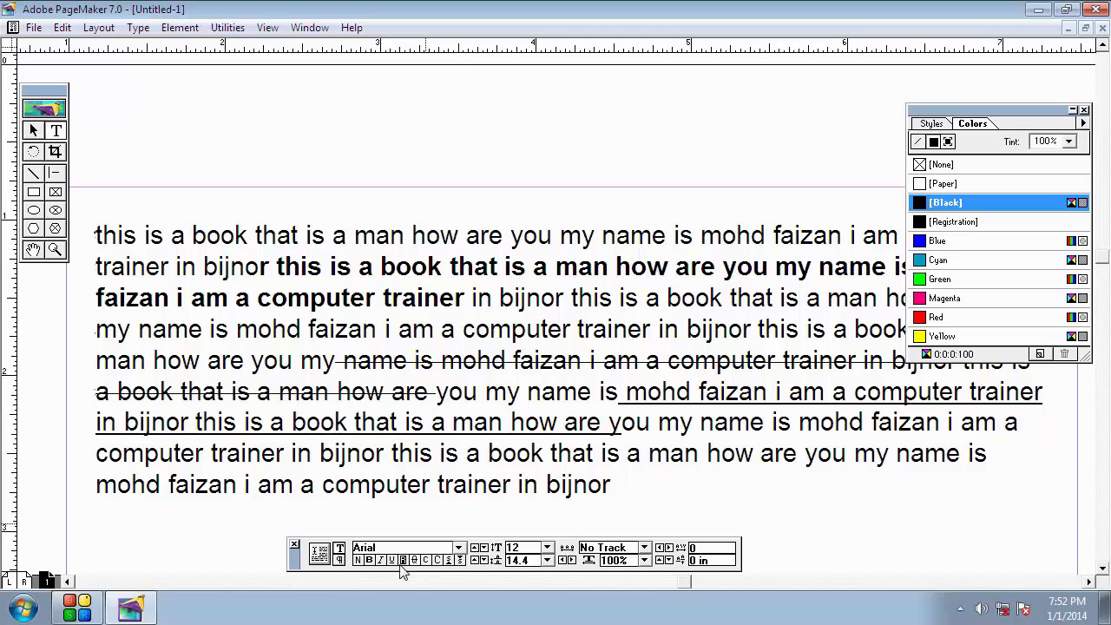
# Apply the reverse type style from "book that is" in the second line through "in bi" in the third line and clear the selection.
pyautogui.moveTo(371, 266); pyautogui.dragTo(519, 299)
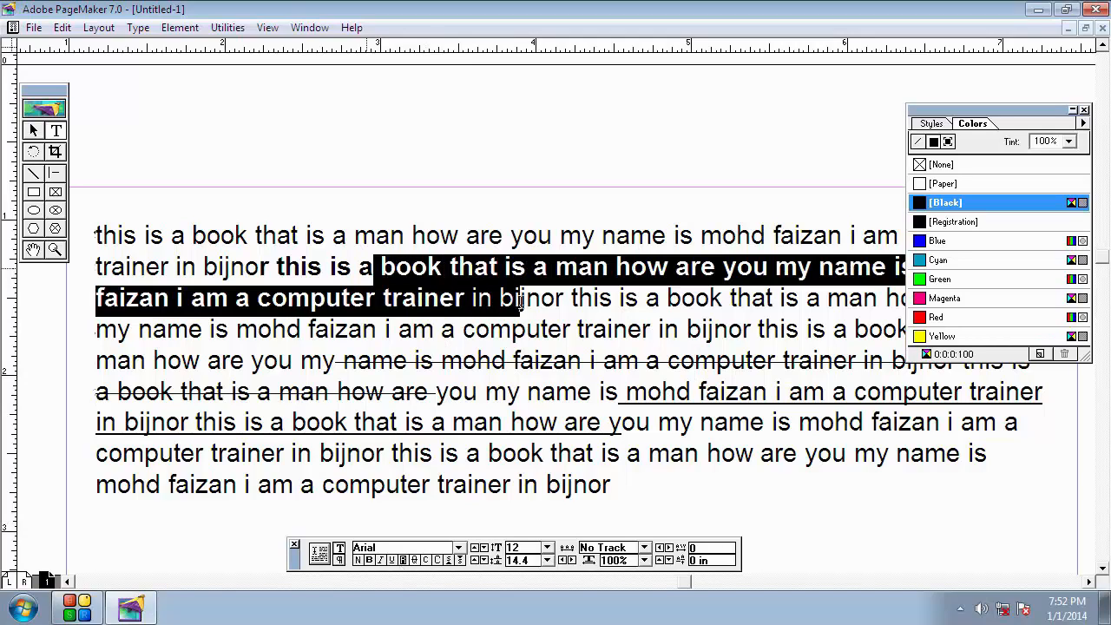
pyautogui.click(404, 559)
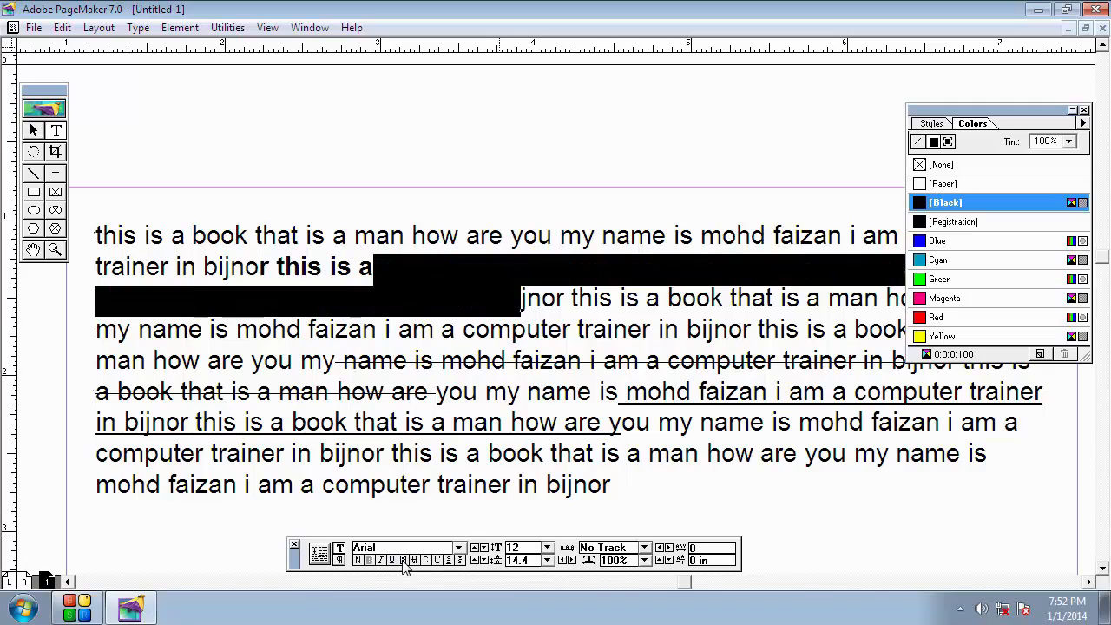
pyautogui.click(484, 389)
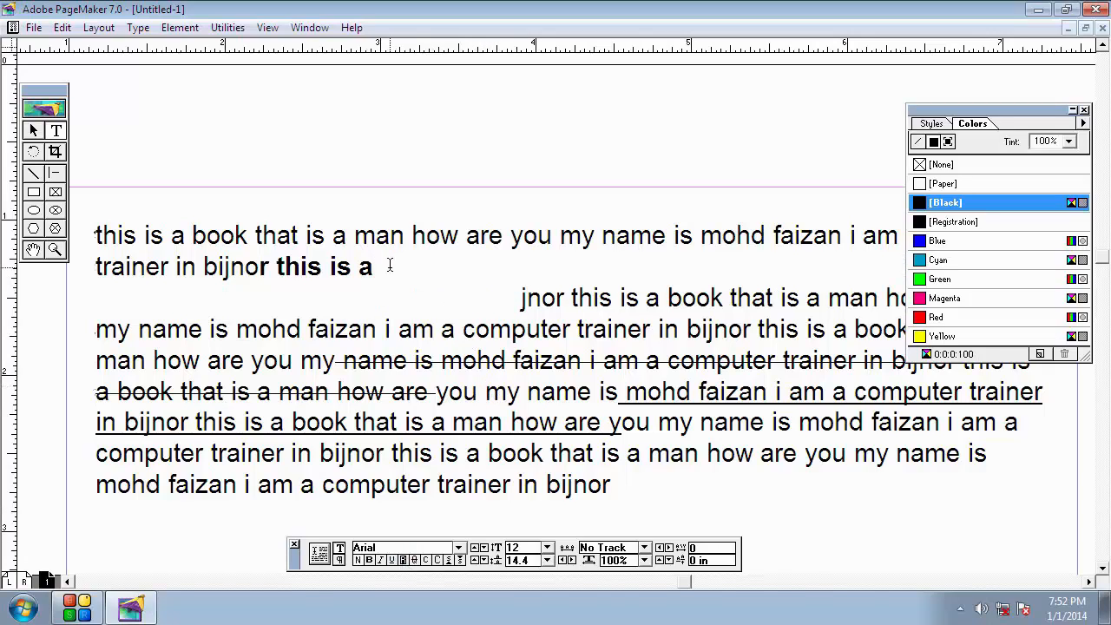
# Reselect the reversed passage in the second and third lines and try the Registration and Cyan colors on it.
pyautogui.moveTo(375, 268); pyautogui.dragTo(513, 293)
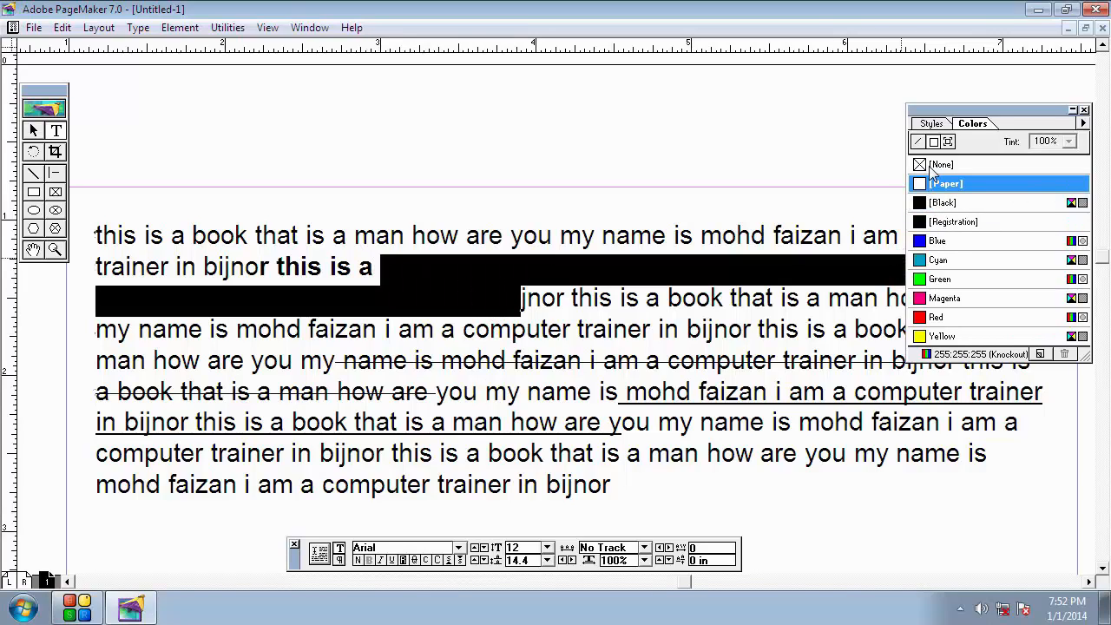
pyautogui.click(940, 223)
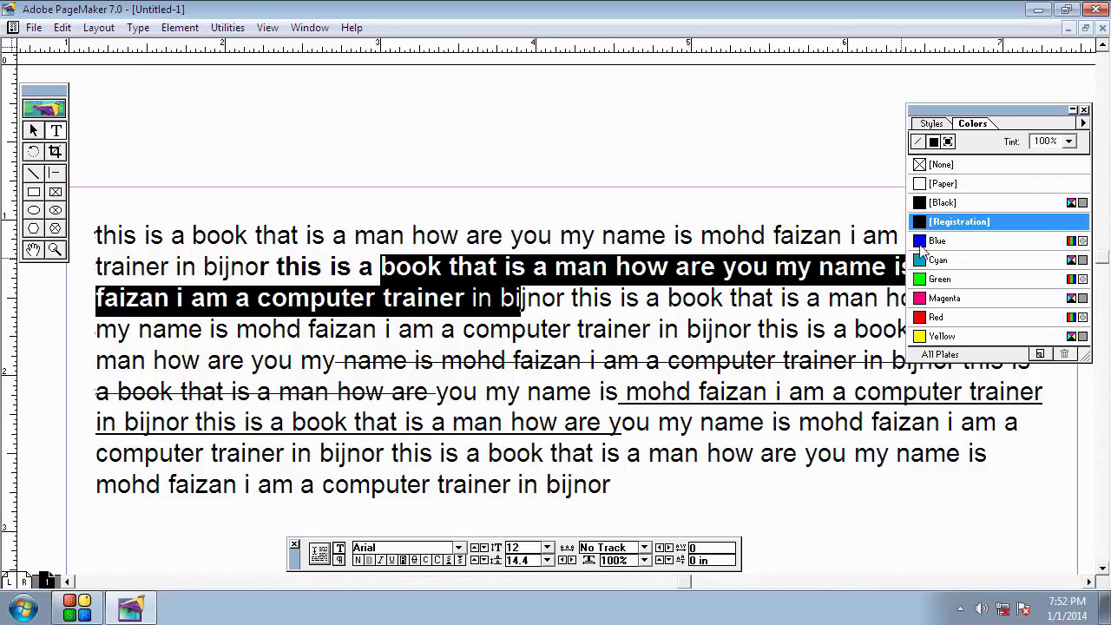
pyautogui.click(925, 260)
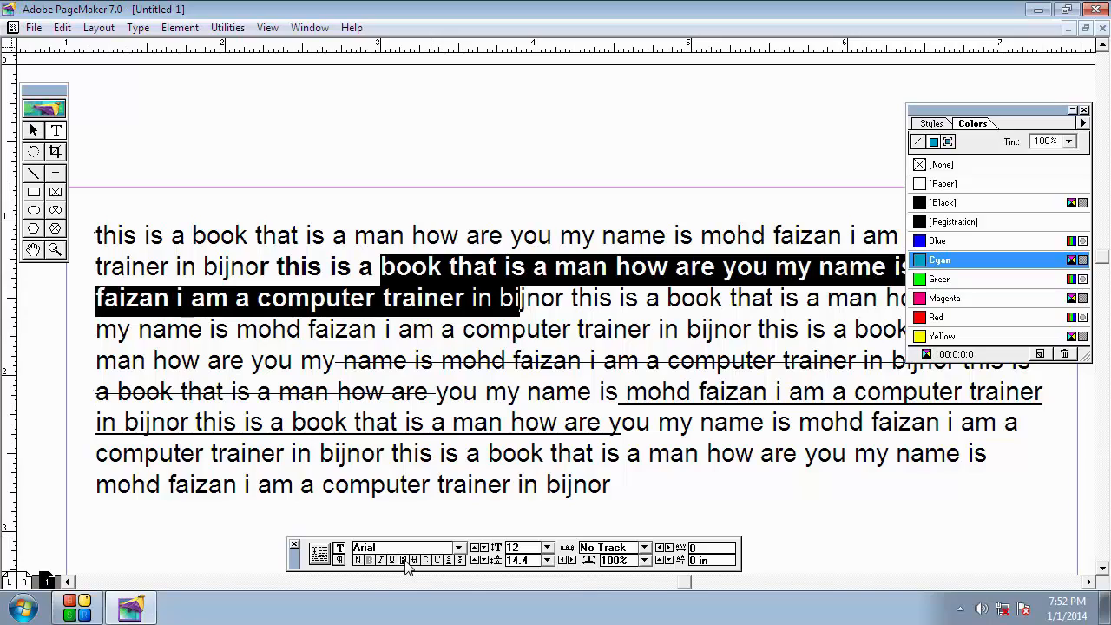
pyautogui.click(518, 359)
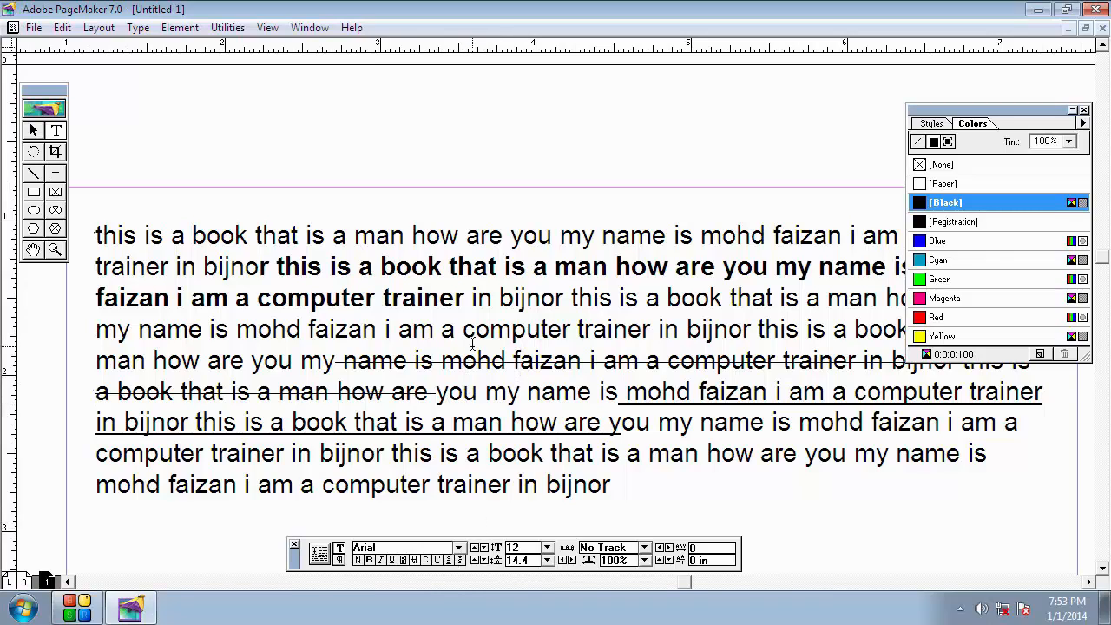
# Add "12th" after "bijnor" at the end of the last line.
pyautogui.click(611, 484)
pyautogui.write('12th')
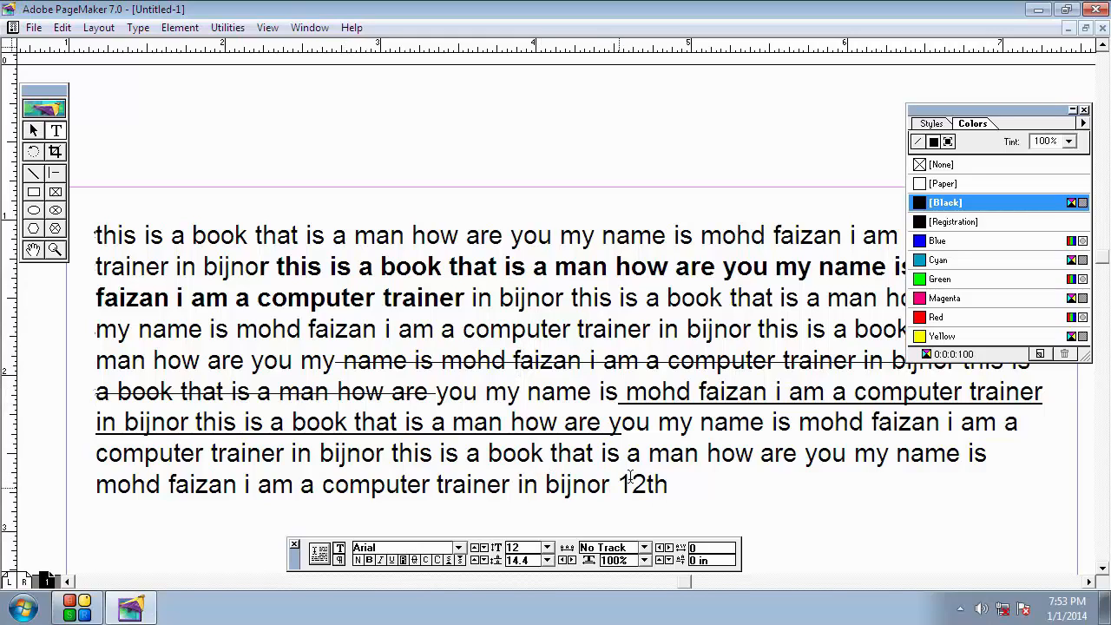
# Compare superscript and subscript on the "th" of "12th" and restore its normal position.
pyautogui.moveTo(648, 484); pyautogui.dragTo(660, 484)
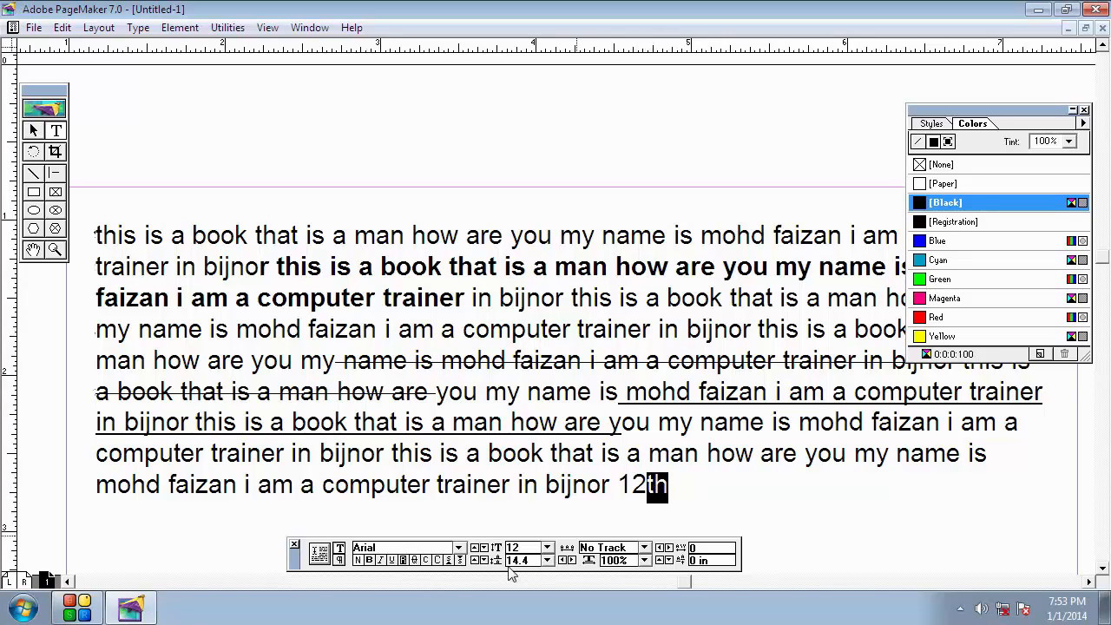
pyautogui.click(449, 559)
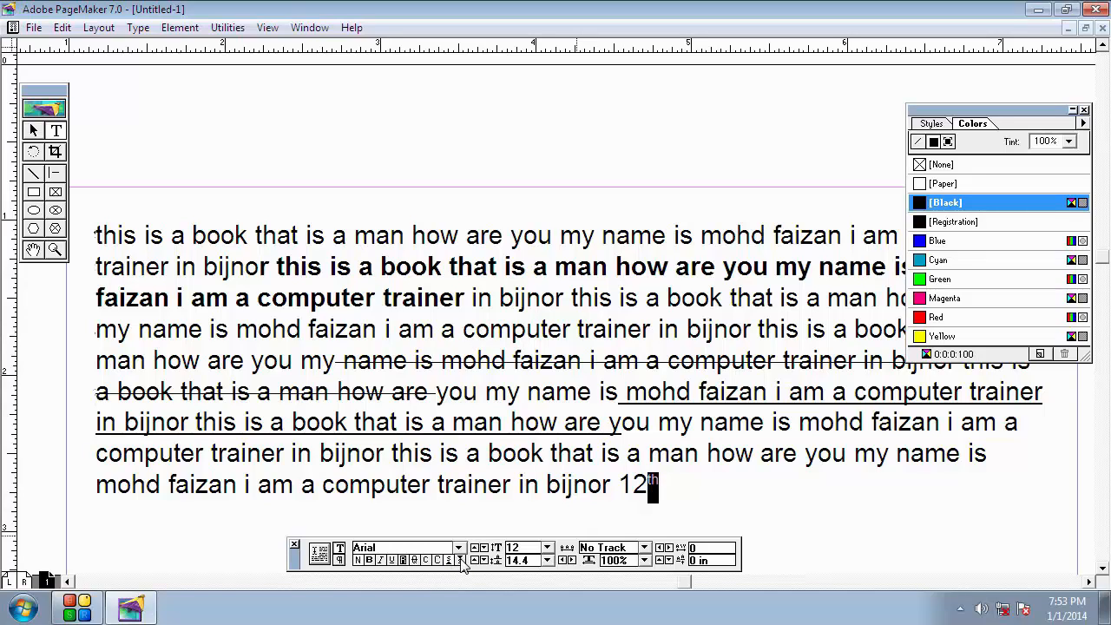
pyautogui.click(461, 560)
pyautogui.click(460, 560)
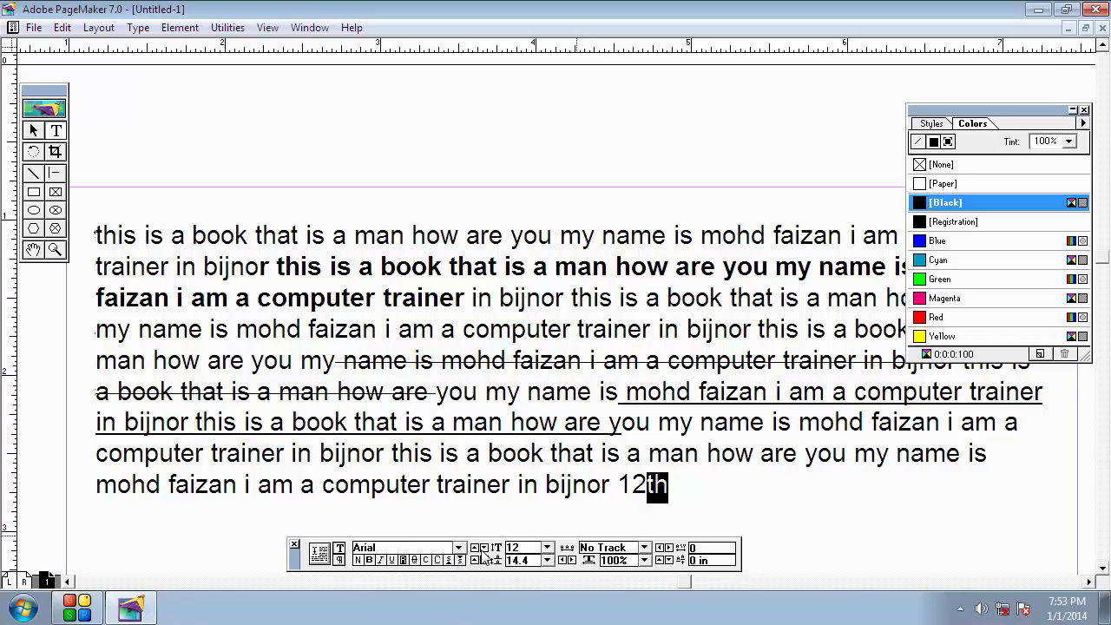
pyautogui.click(616, 476)
# Fit the page in the window, select the whole text and set its font size to 30.
pyautogui.moveTo(670, 484); pyautogui.dragTo(95, 233)
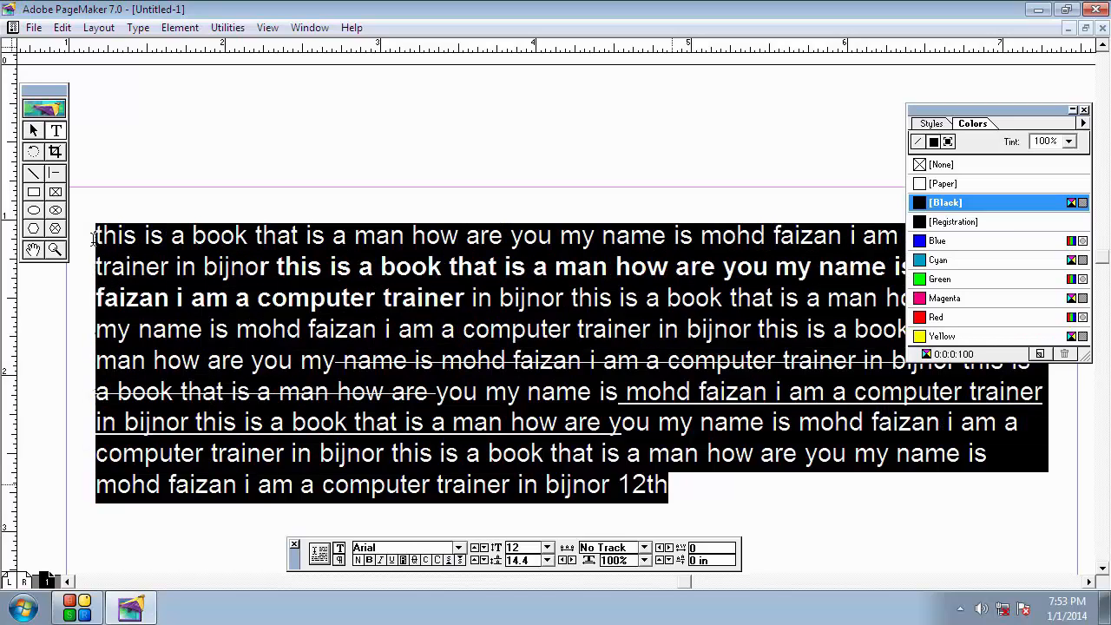
pyautogui.click(531, 453)
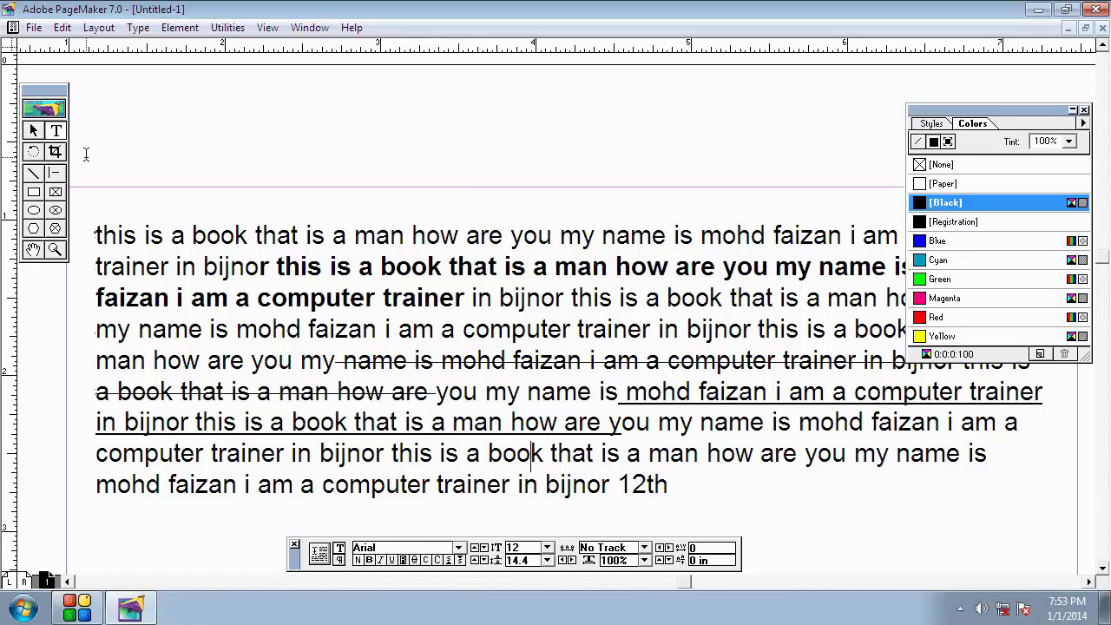
pyautogui.click(32, 130)
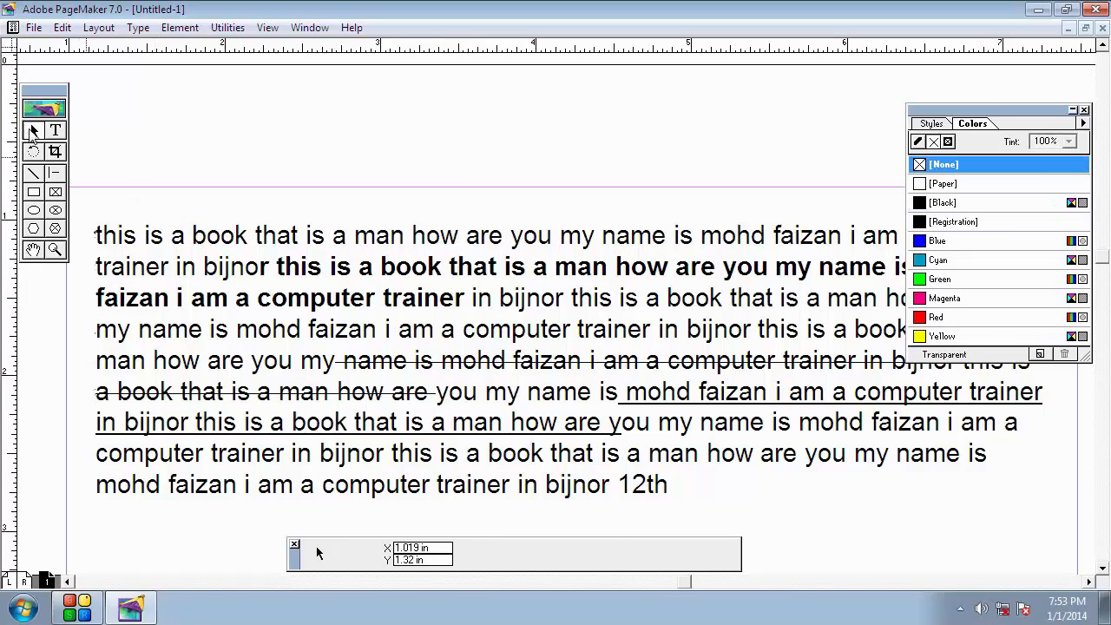
pyautogui.rightClick(341, 220)
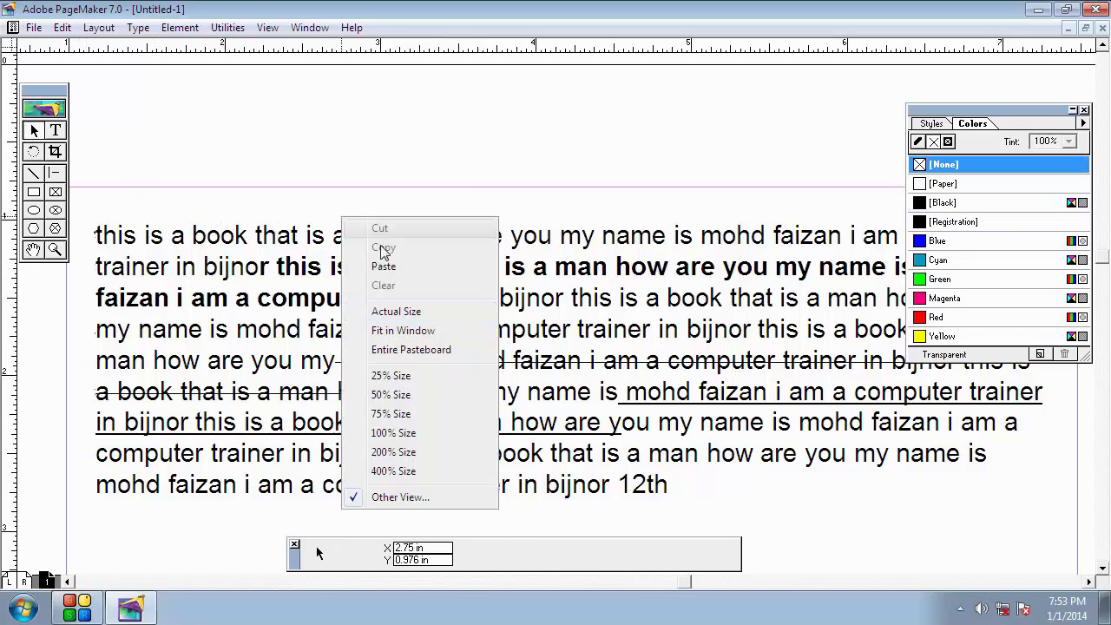
pyautogui.click(402, 330)
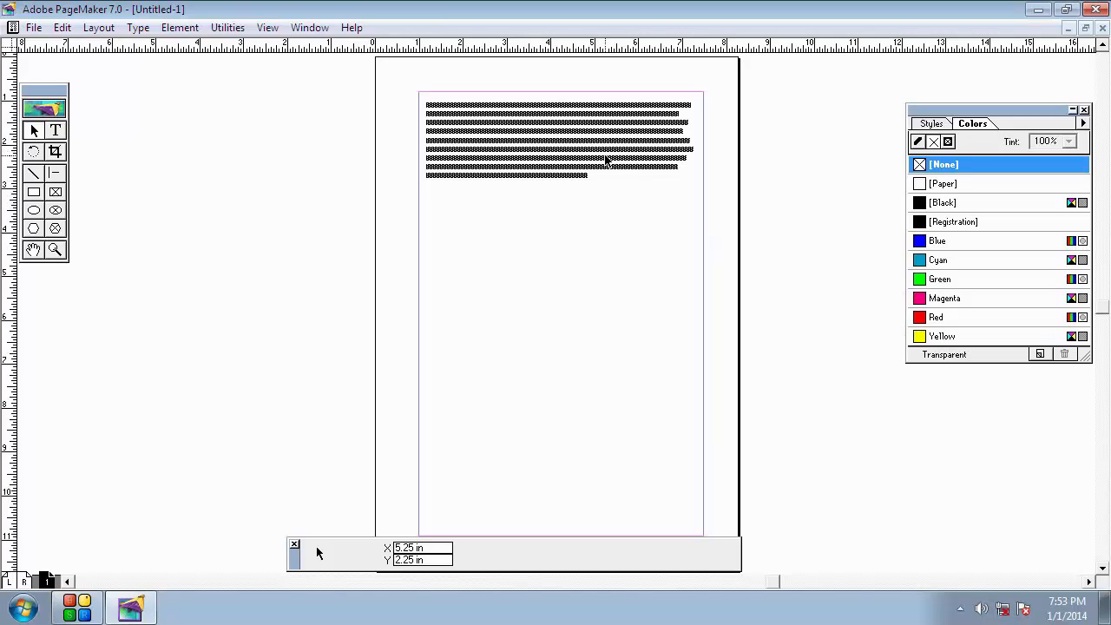
pyautogui.click(55, 131)
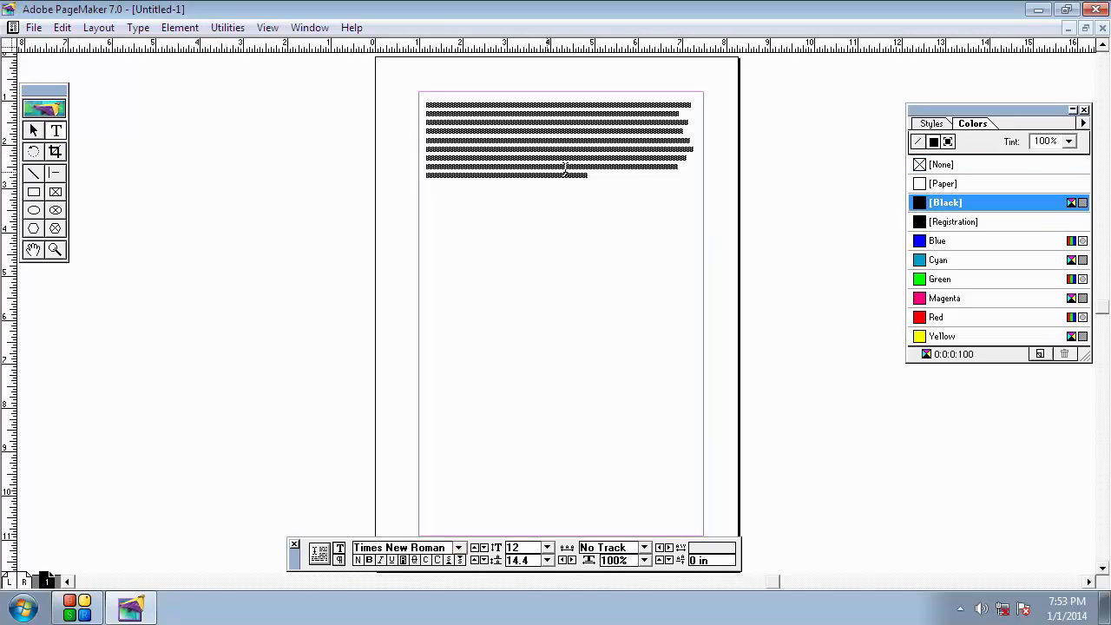
pyautogui.moveTo(597, 175); pyautogui.dragTo(411, 99)
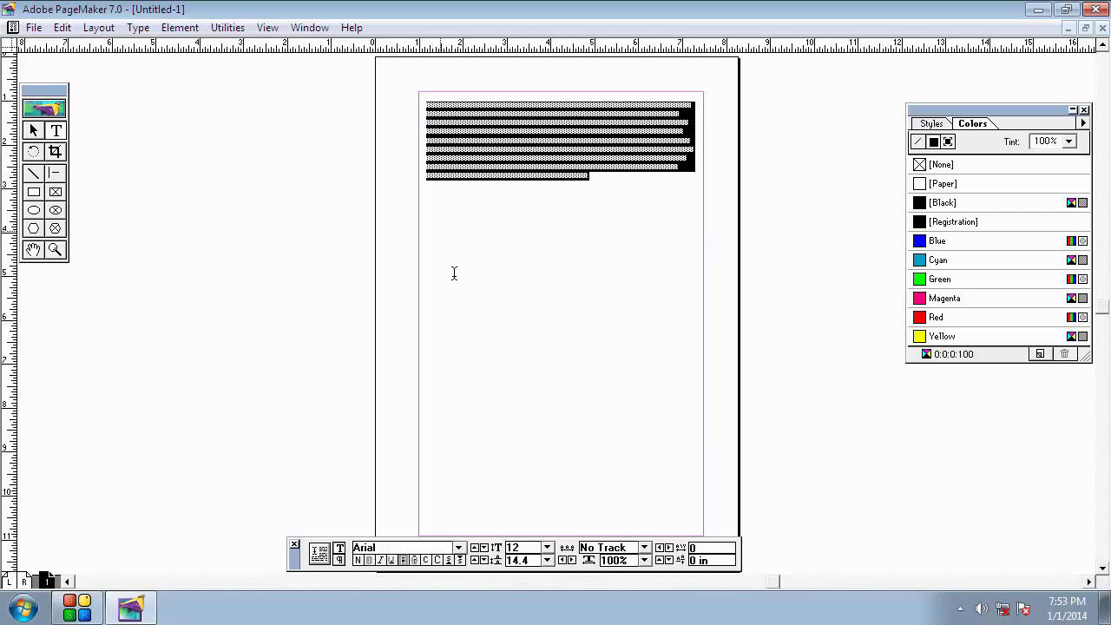
pyautogui.click(548, 547)
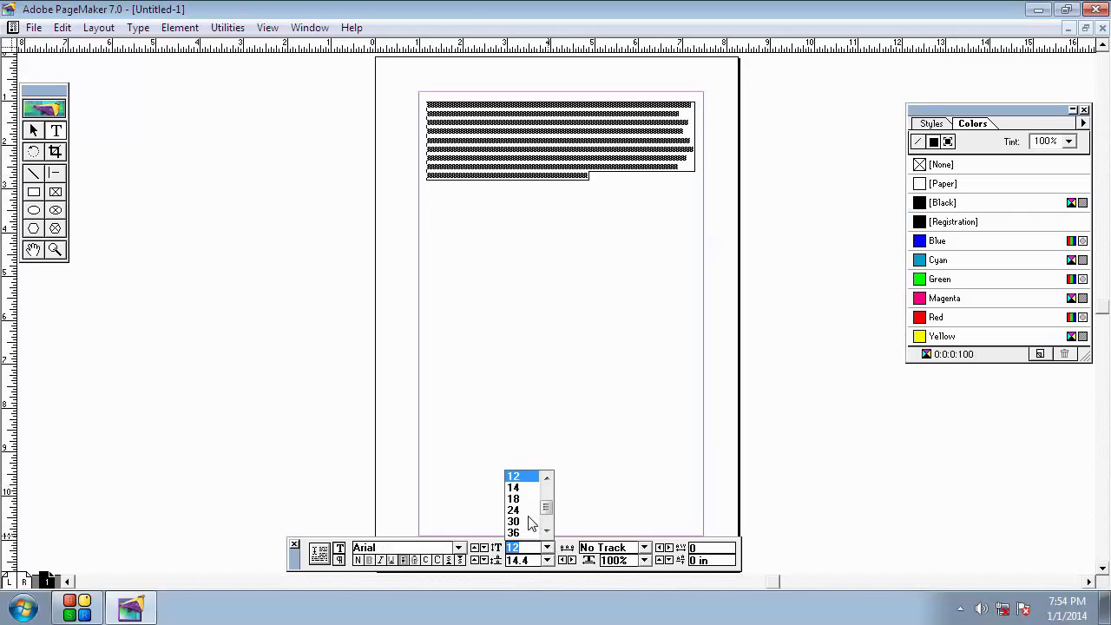
pyautogui.click(523, 511)
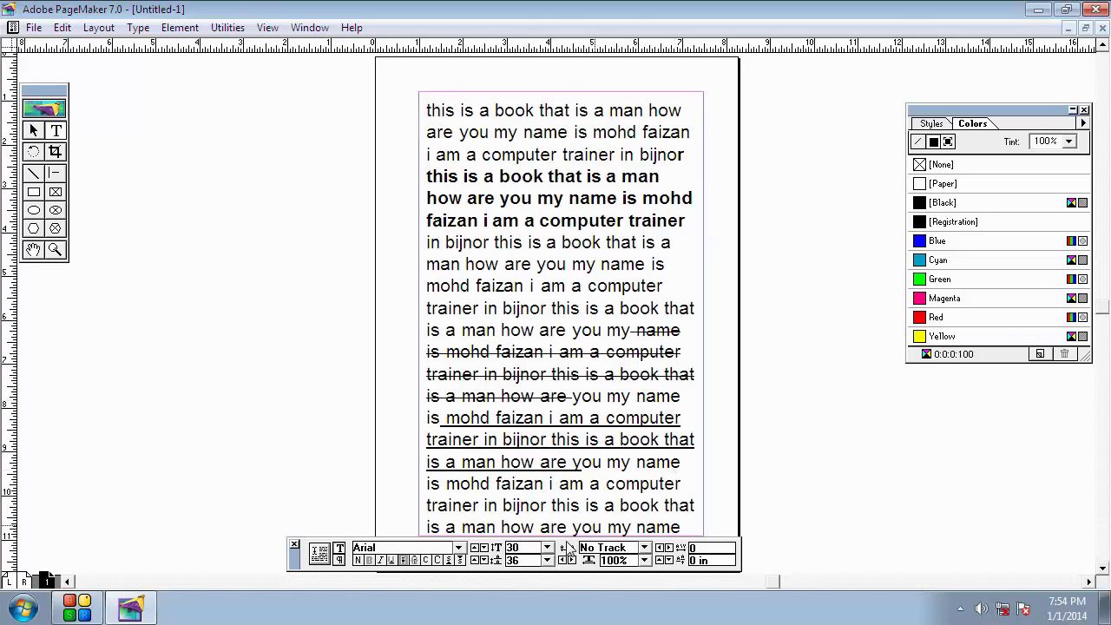
pyautogui.click(652, 494)
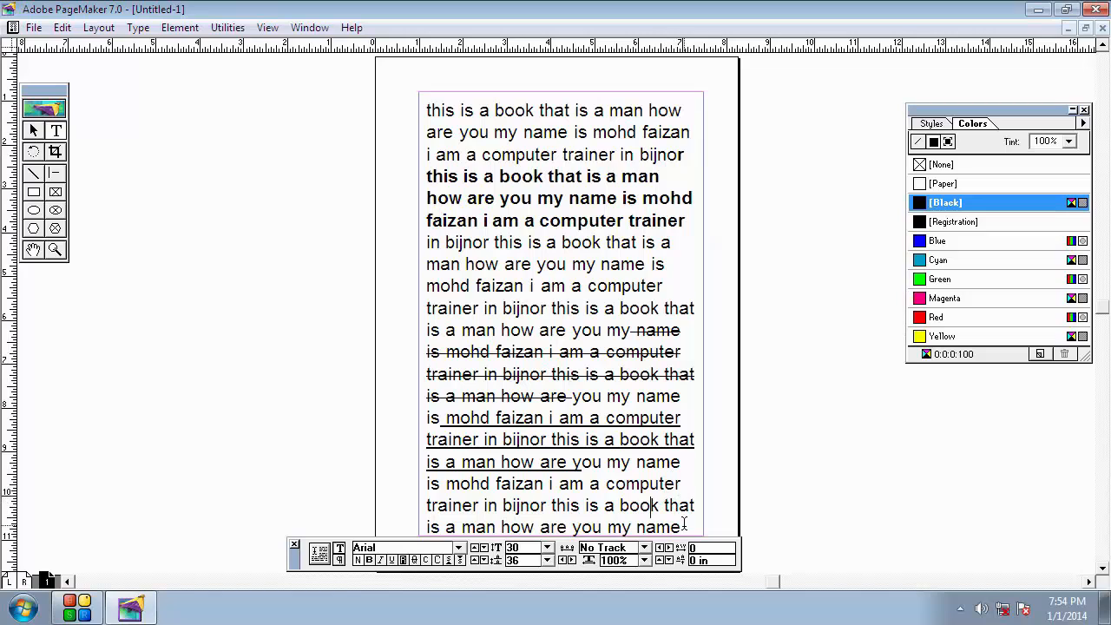
# Set the font size of the text from the page's first line through its last visible "my name" to 24.
pyautogui.moveTo(682, 527); pyautogui.dragTo(423, 109)
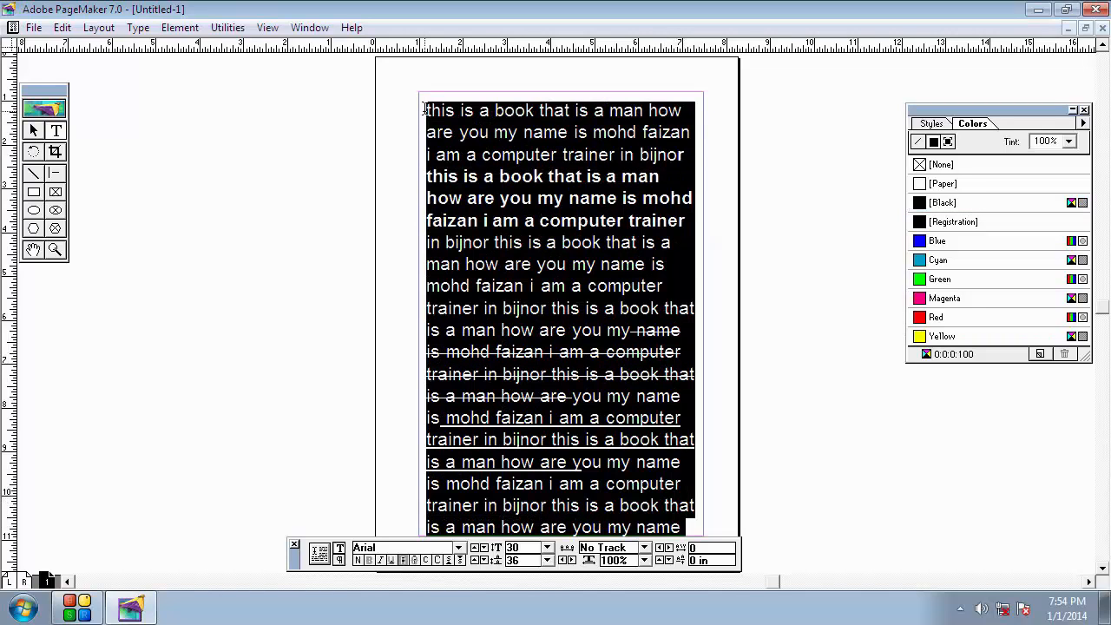
pyautogui.click(547, 547)
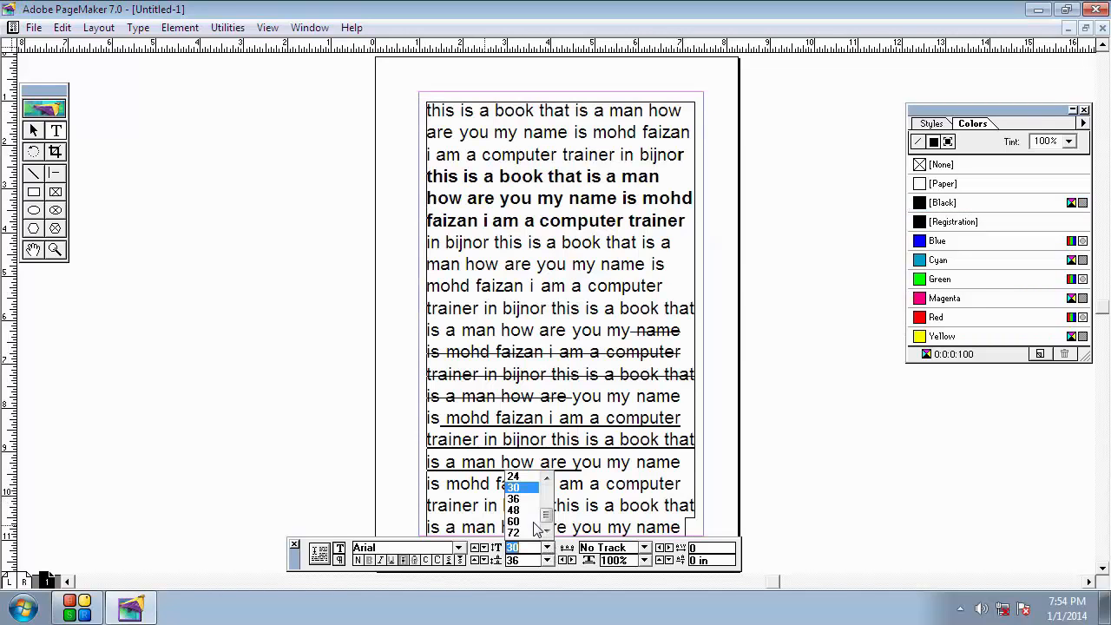
pyautogui.click(521, 477)
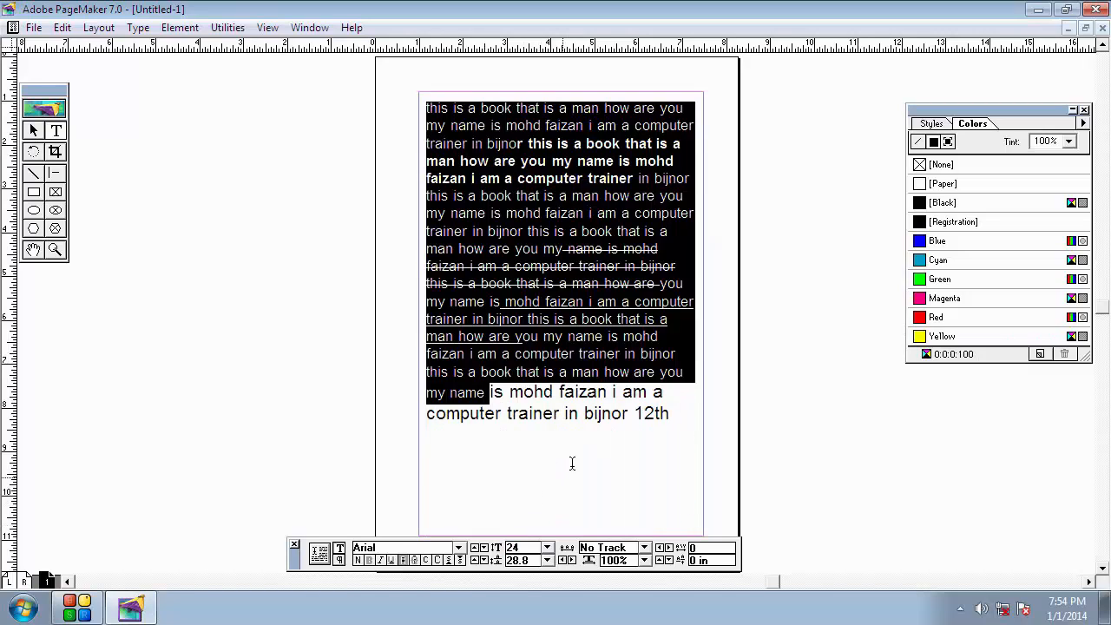
pyautogui.click(584, 437)
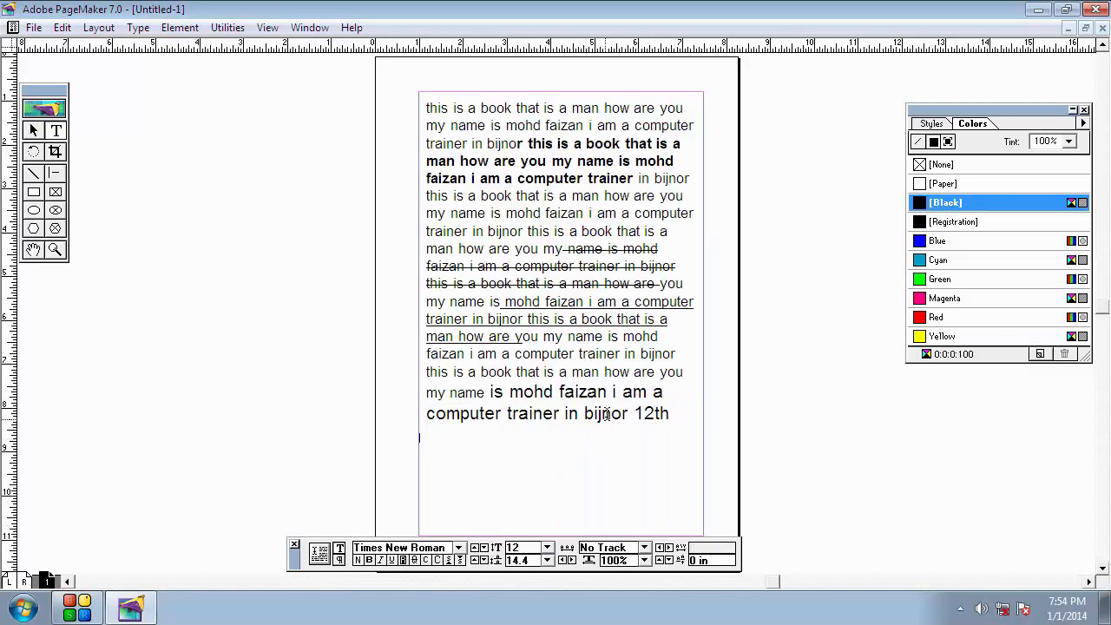
# Select the whole text and reduce its leading stepwise to 13.7.
pyautogui.click(675, 415)
pyautogui.click(663, 479)
pyautogui.moveTo(669, 415); pyautogui.dragTo(357, 101)
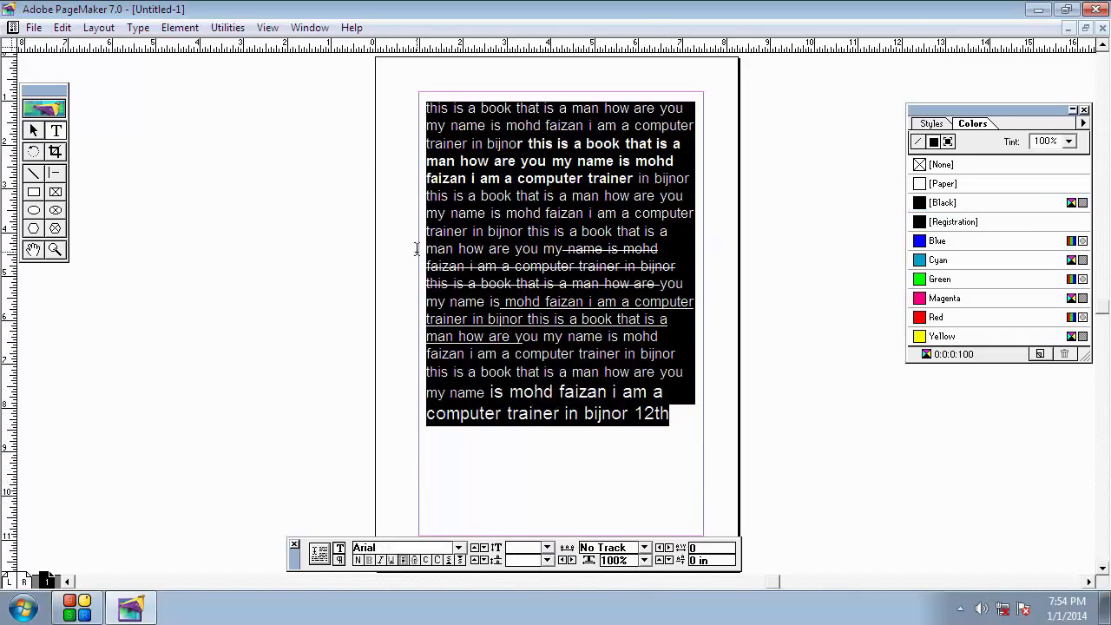
pyautogui.click(482, 560)
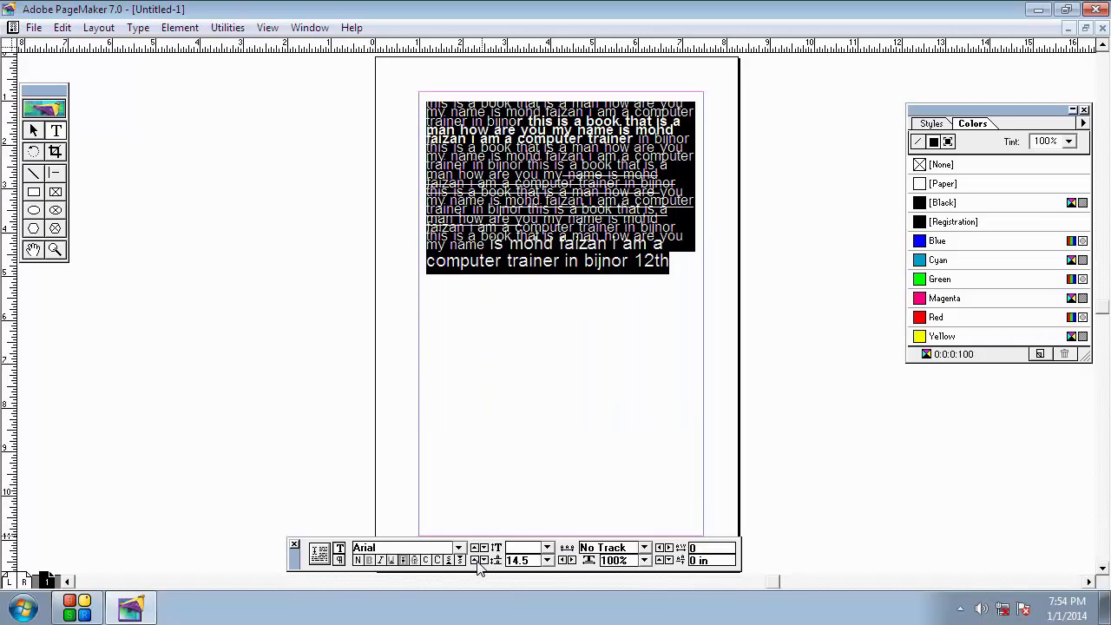
pyautogui.click(483, 561)
pyautogui.click(484, 560)
pyautogui.click(484, 561)
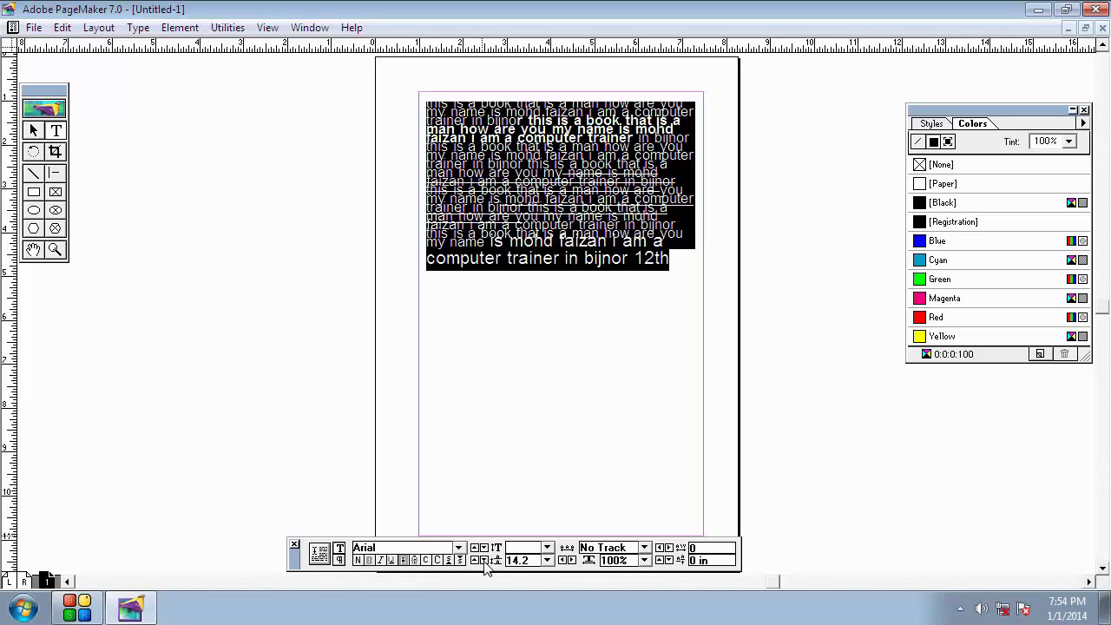
pyautogui.click(484, 560)
pyautogui.click(483, 560)
pyautogui.click(484, 560)
pyautogui.click(483, 560)
pyautogui.click(484, 560)
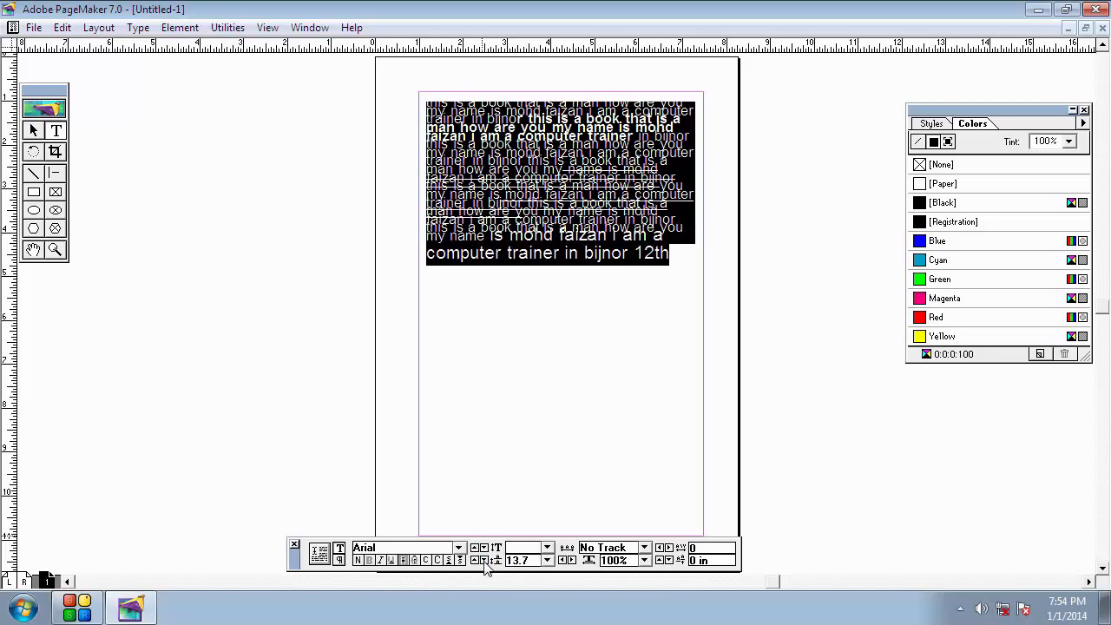
# Try leading values of 24.5 and 25.5 on the selected text and set its leading to 36.
pyautogui.click(547, 560)
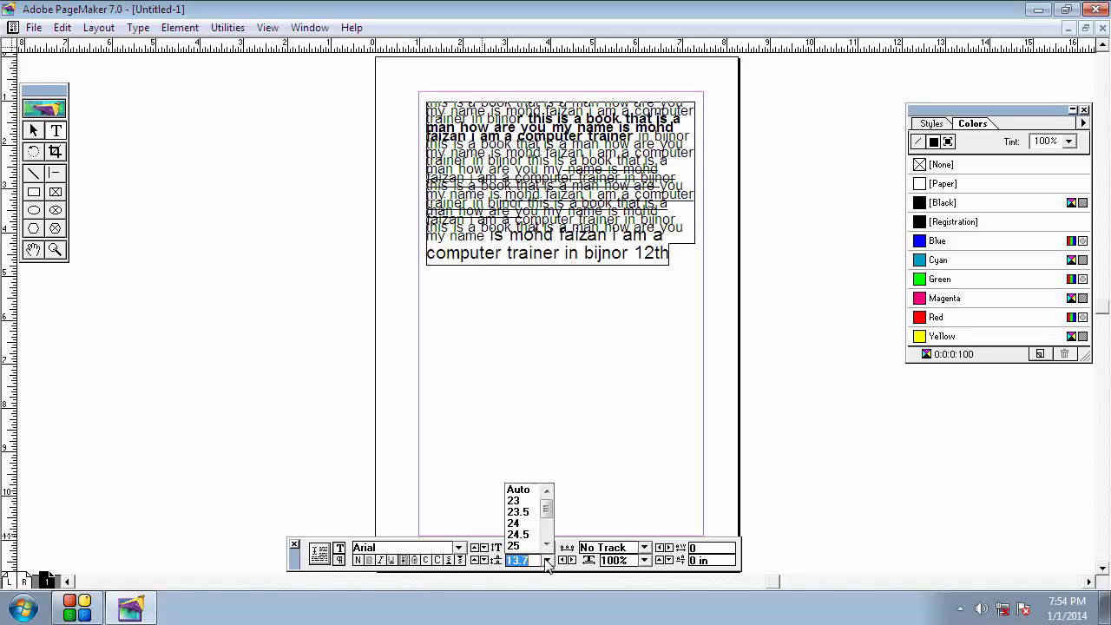
pyautogui.click(522, 520)
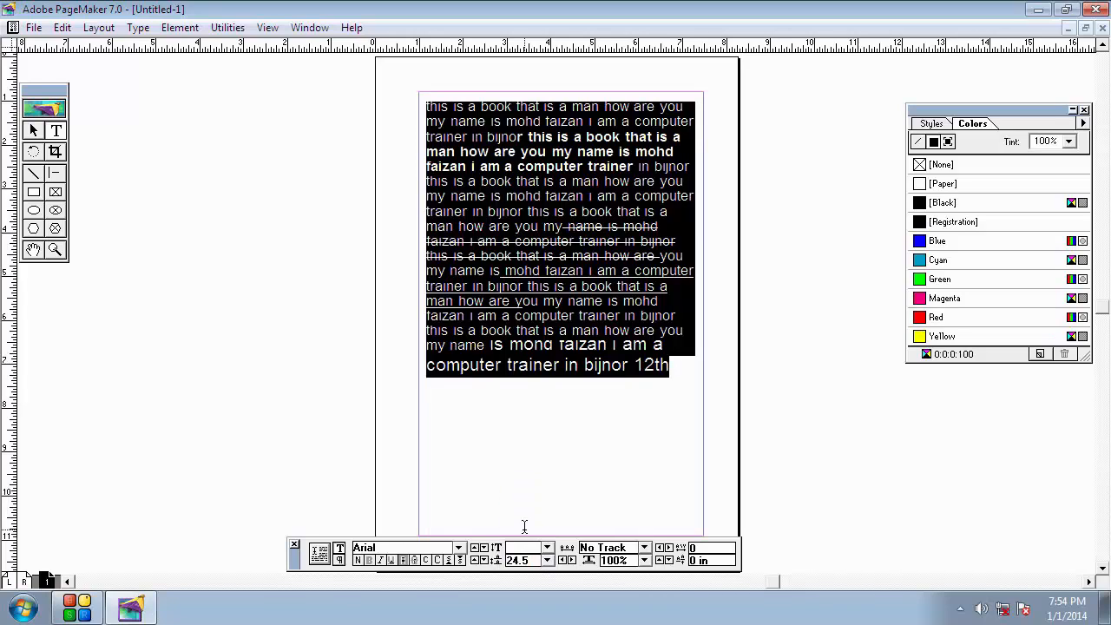
pyautogui.click(546, 560)
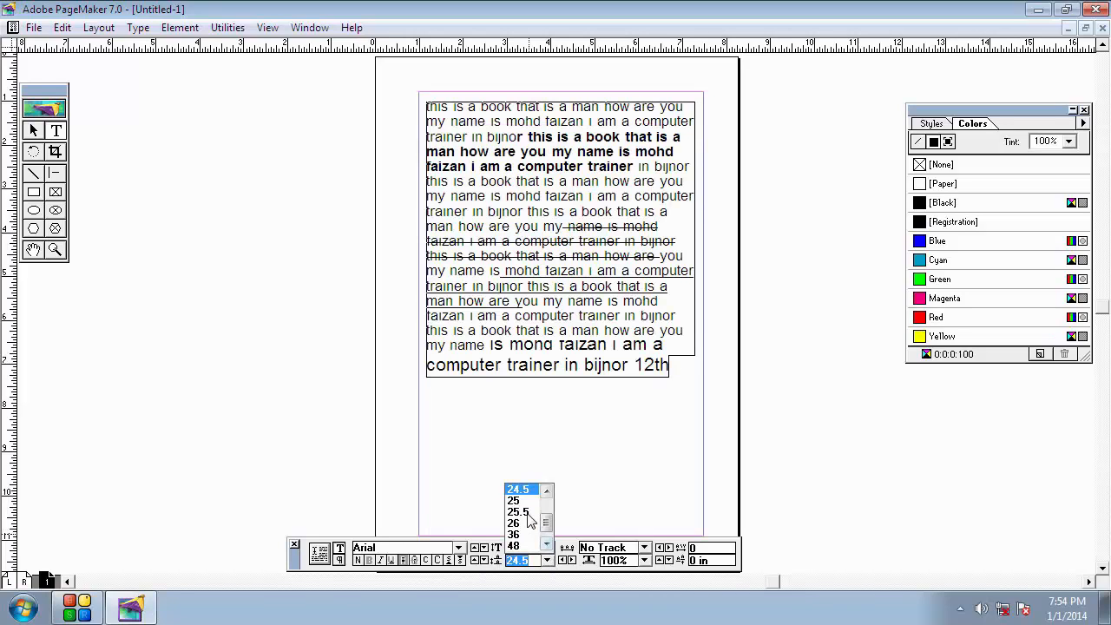
pyautogui.click(518, 512)
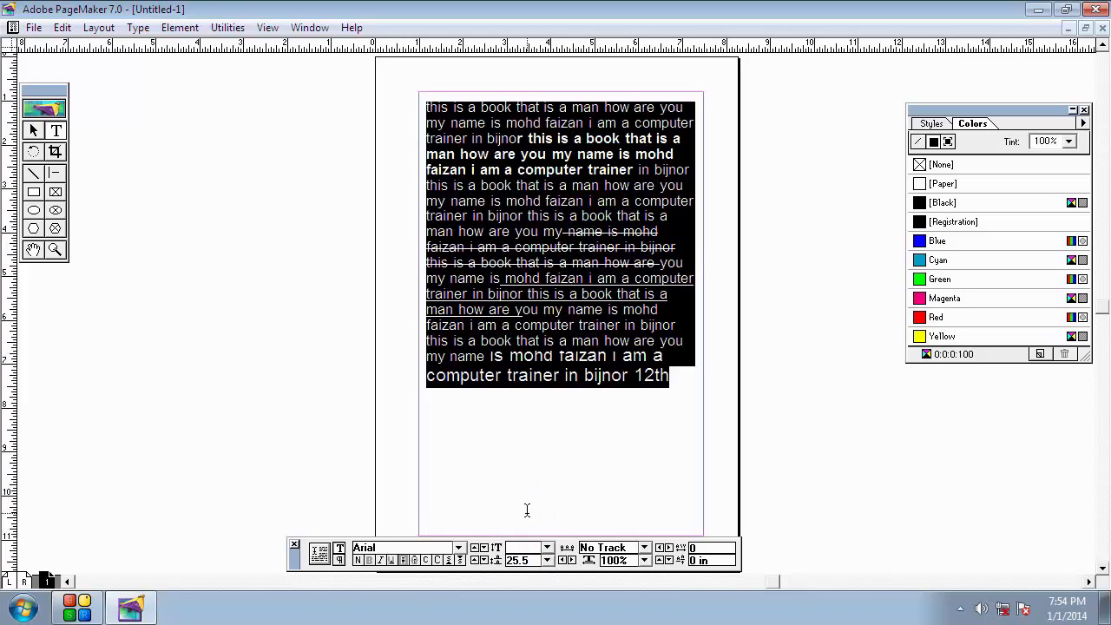
pyautogui.click(547, 560)
pyautogui.click(525, 523)
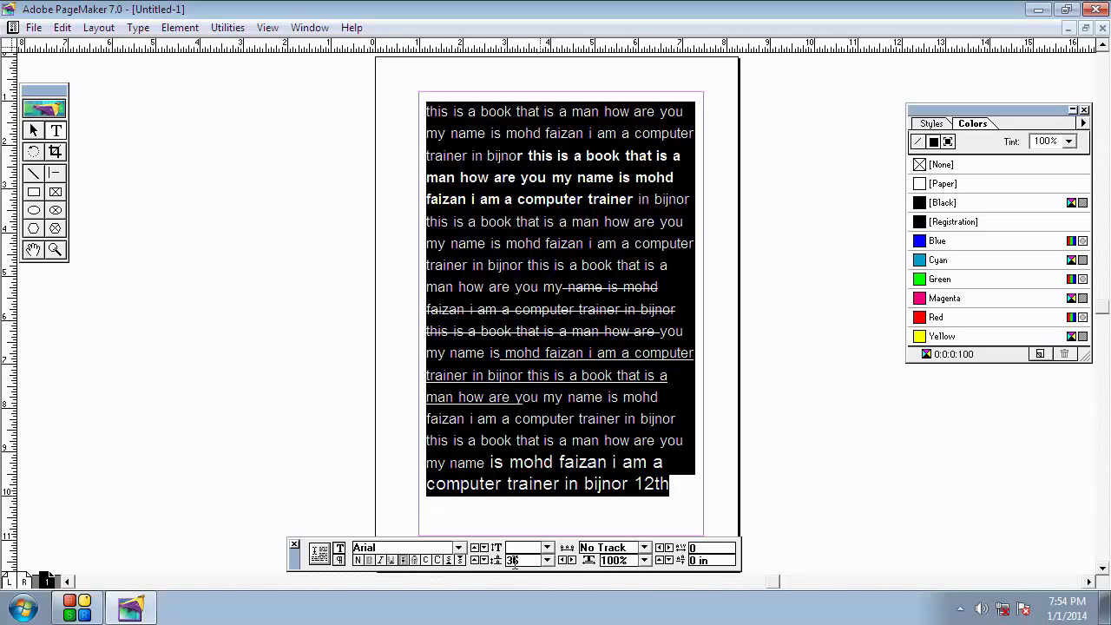
# Try the Very Loose, Loose, Normal, Tight and Very Tight tracks in turn on the whole selected text.
pyautogui.click(645, 549)
pyautogui.click(646, 553)
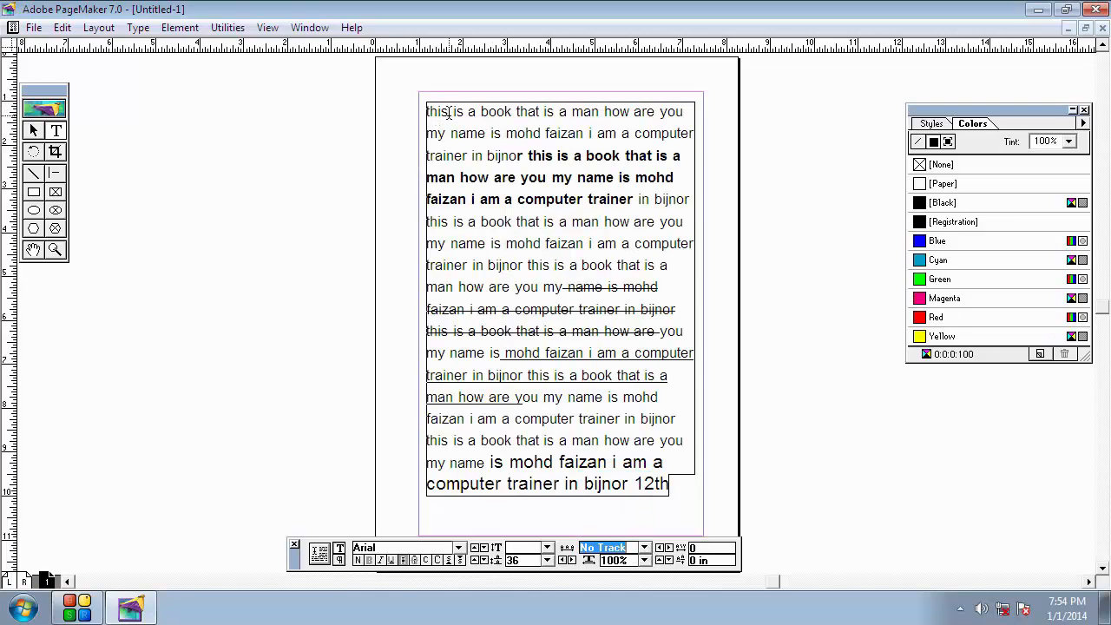
pyautogui.click(644, 547)
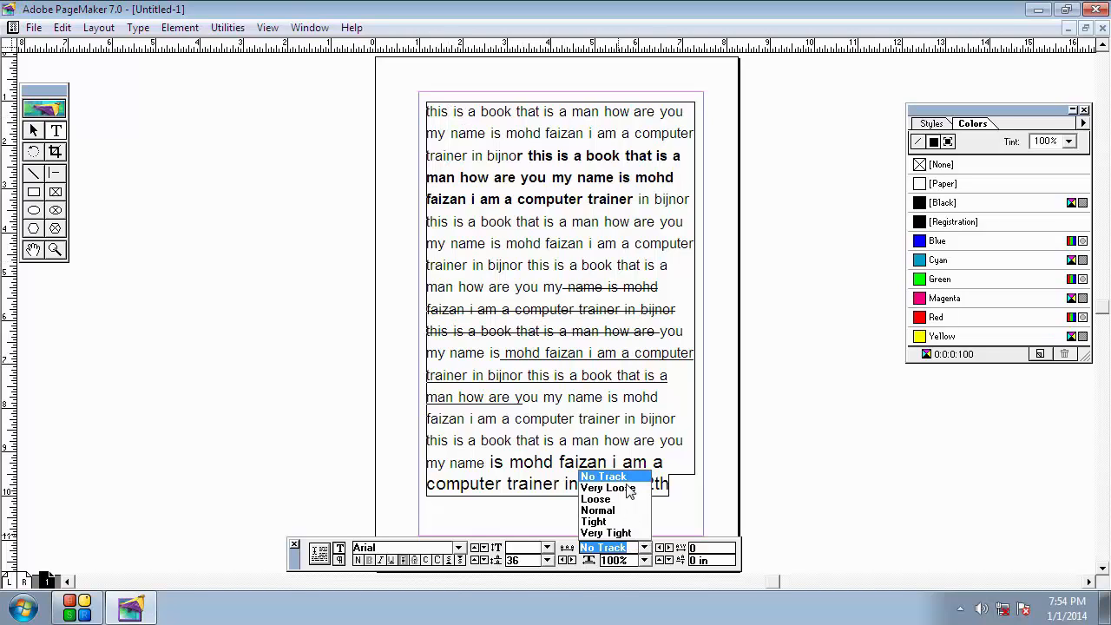
pyautogui.click(607, 488)
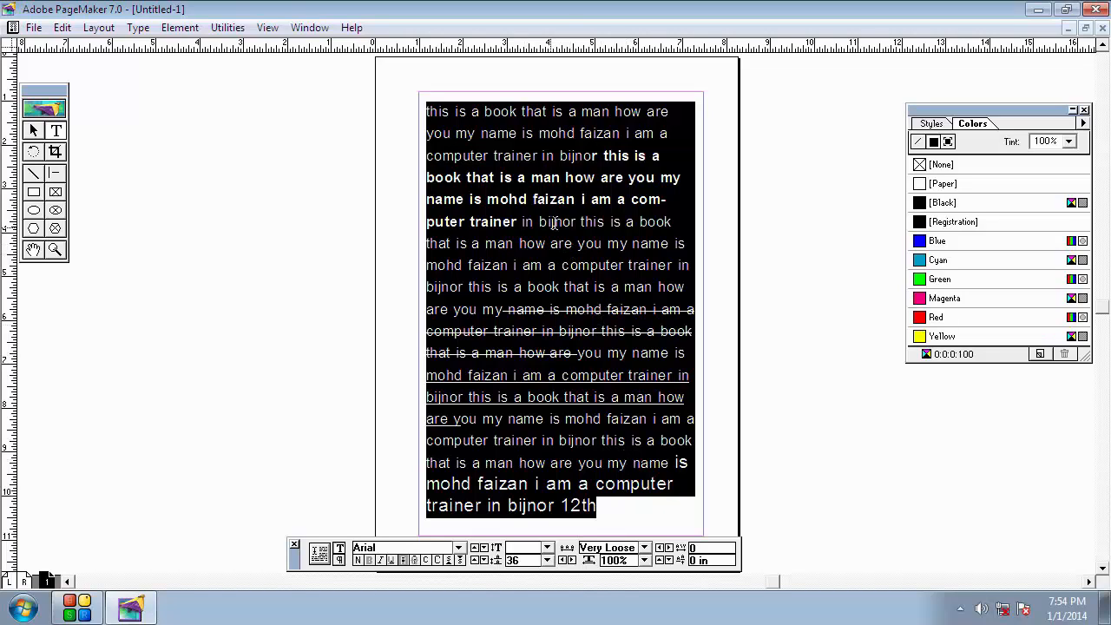
pyautogui.click(644, 548)
pyautogui.click(622, 499)
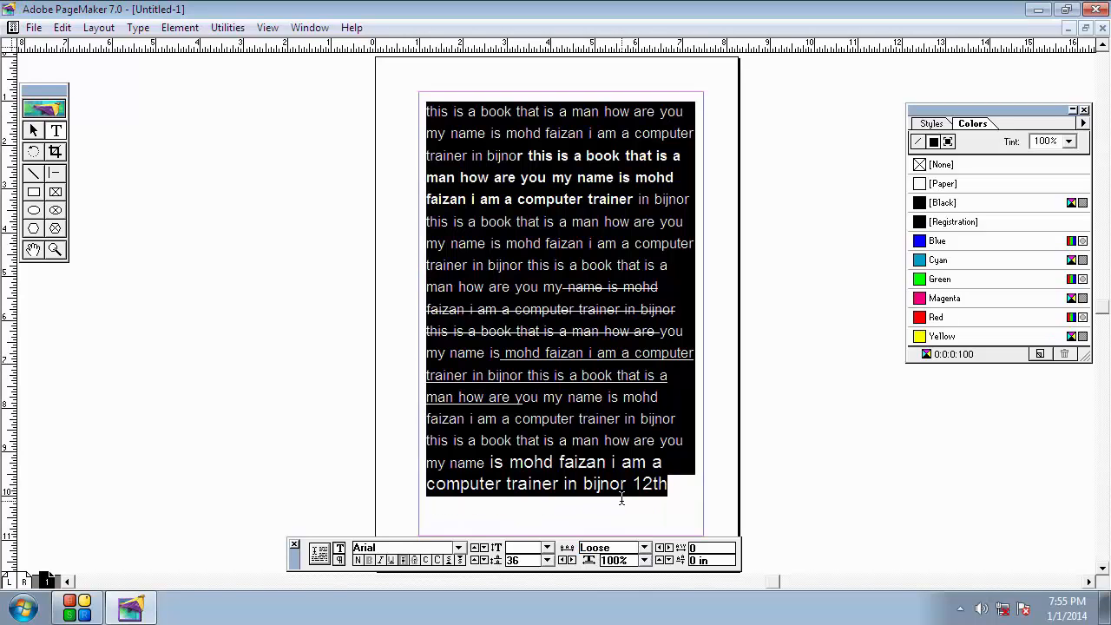
pyautogui.click(644, 548)
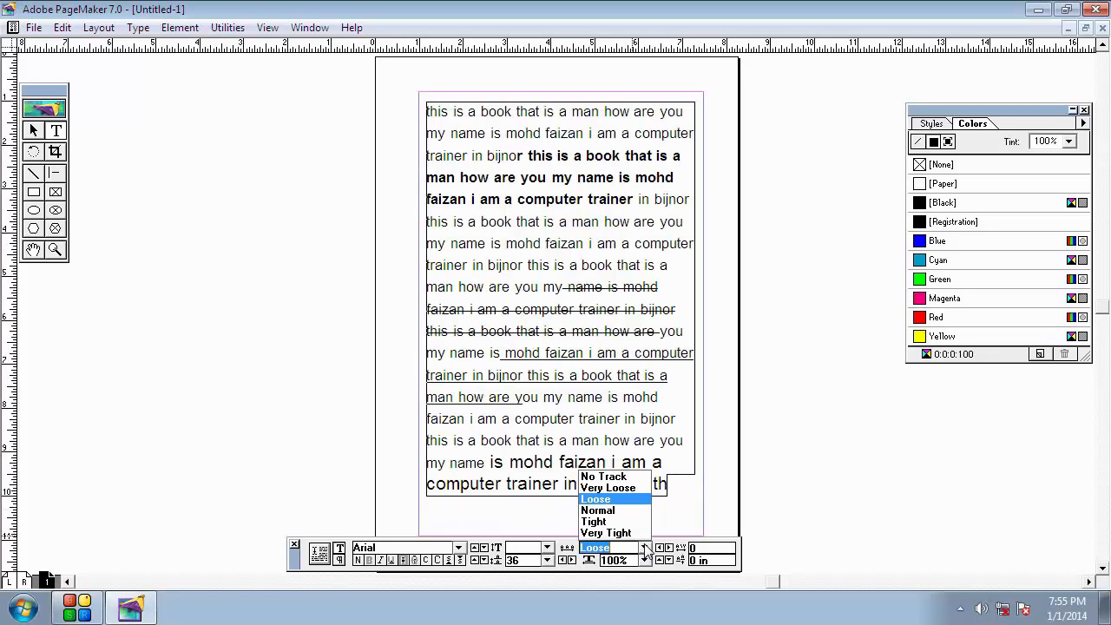
pyautogui.click(624, 510)
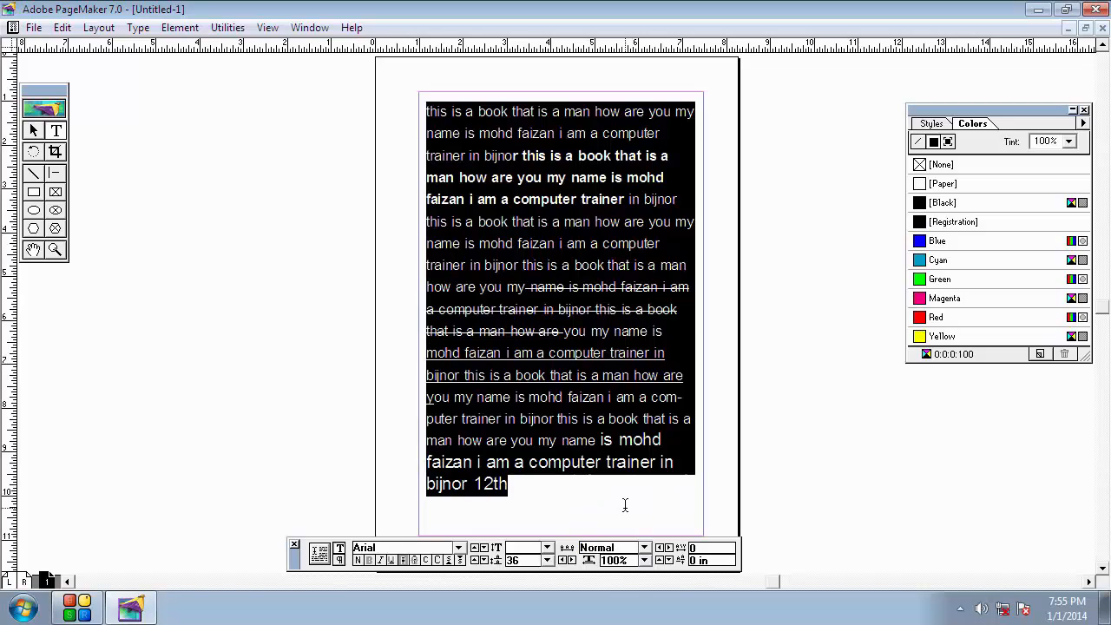
pyautogui.click(644, 548)
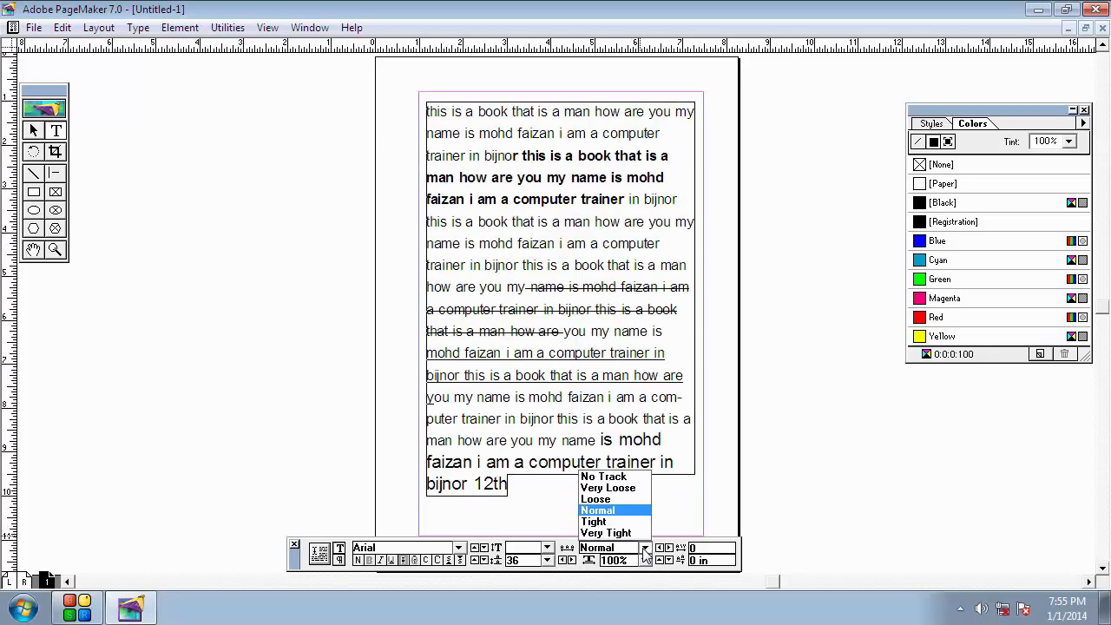
pyautogui.click(618, 521)
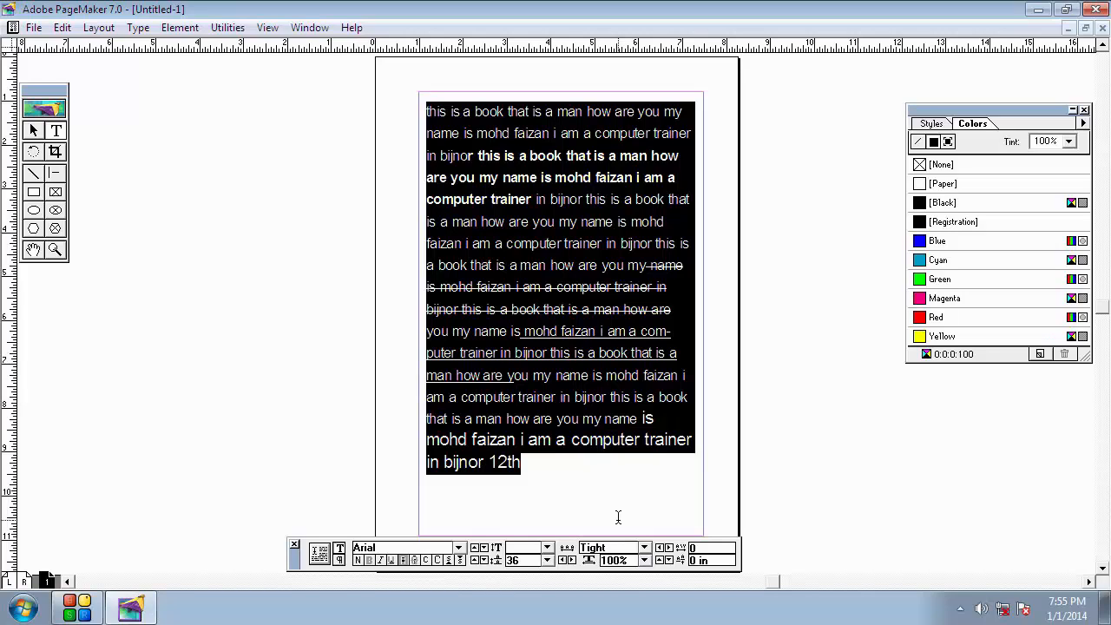
pyautogui.click(636, 547)
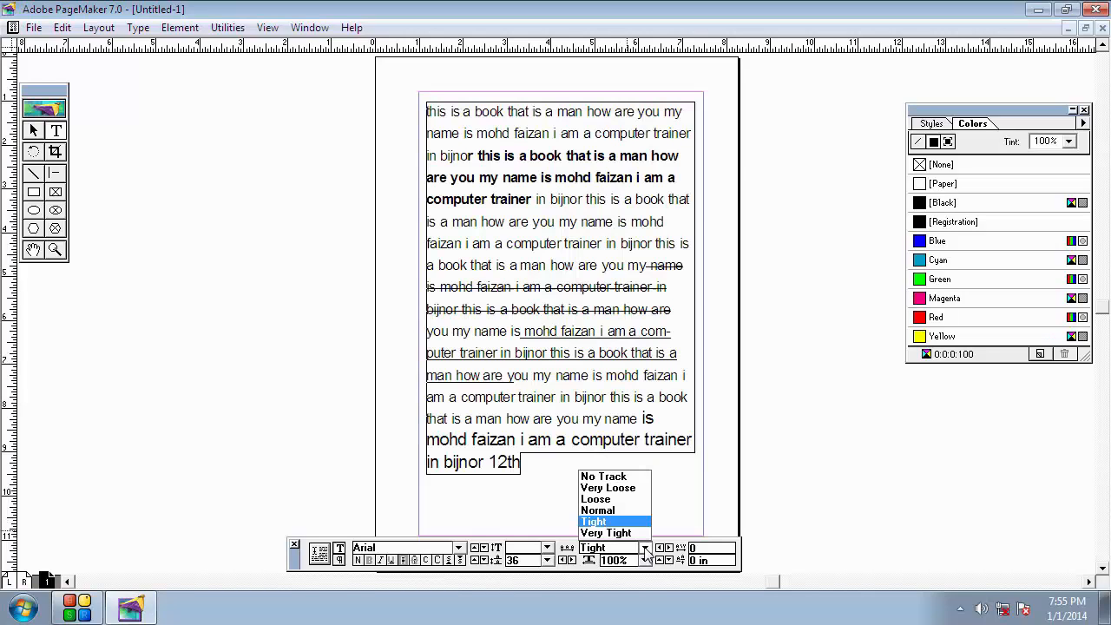
pyautogui.click(607, 532)
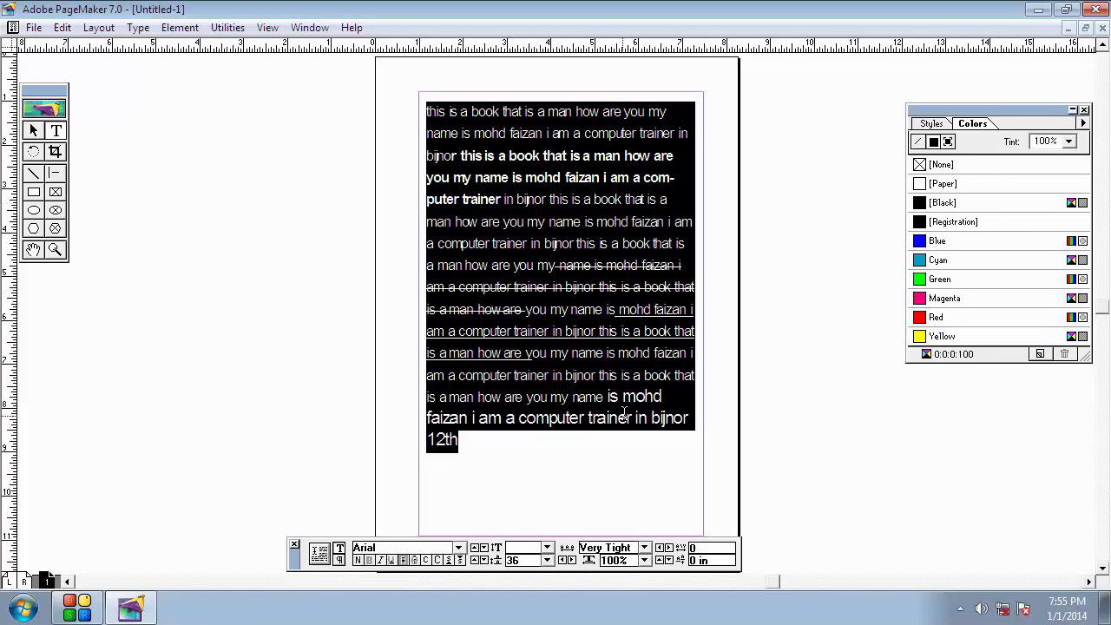
# Set the tracking of the selected text to Normal.
pyautogui.click(644, 548)
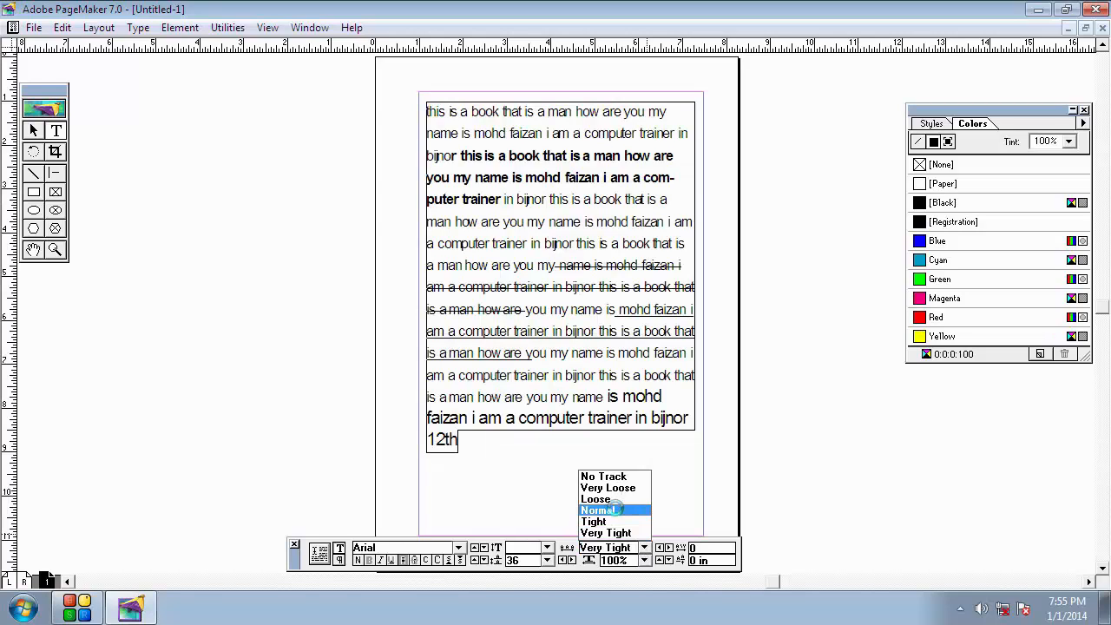
pyautogui.click(616, 509)
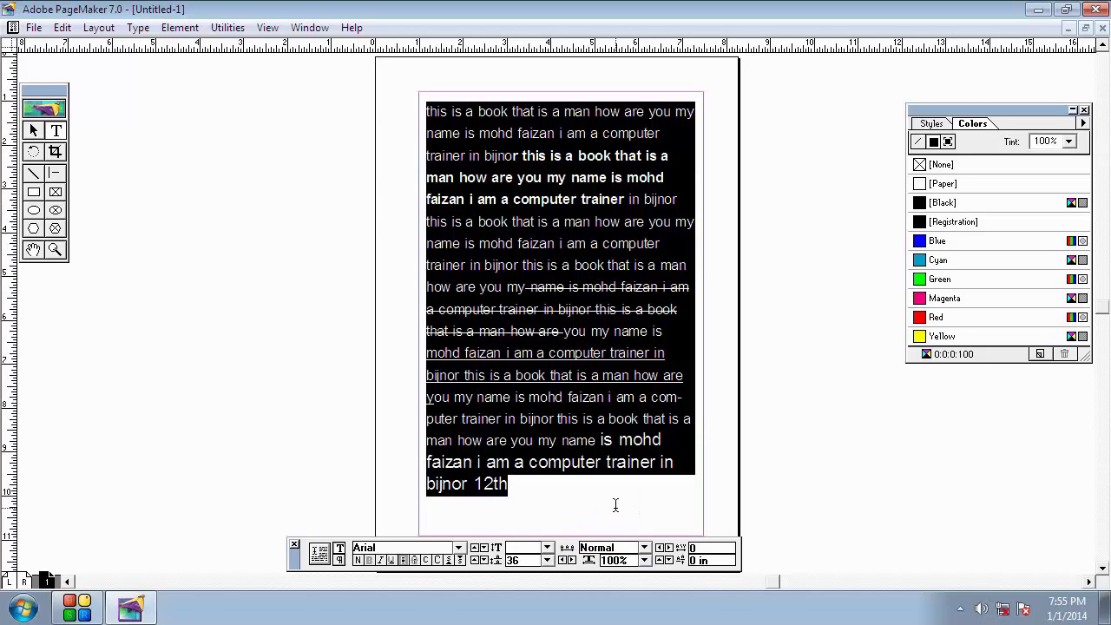
pyautogui.click(644, 547)
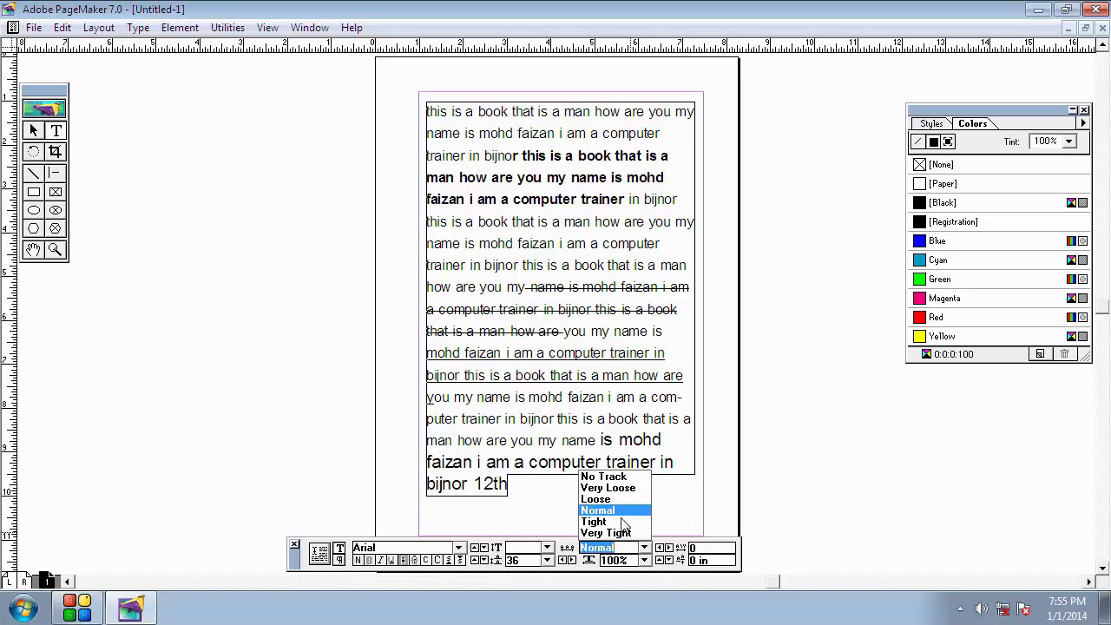
pyautogui.click(683, 525)
pyautogui.click(642, 548)
pyautogui.click(642, 548)
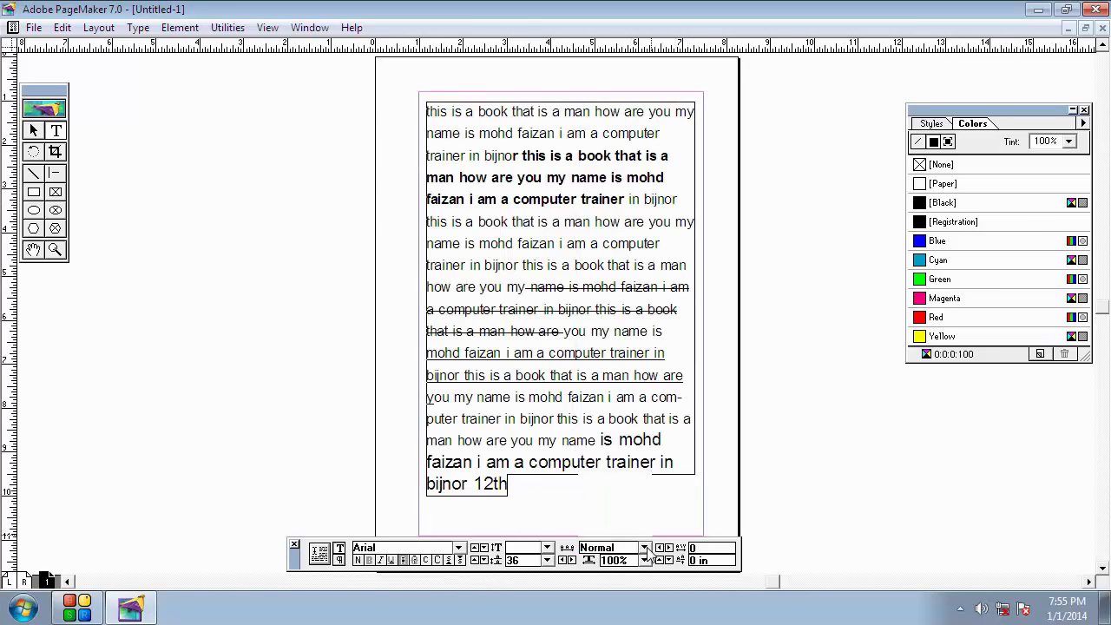
pyautogui.click(642, 548)
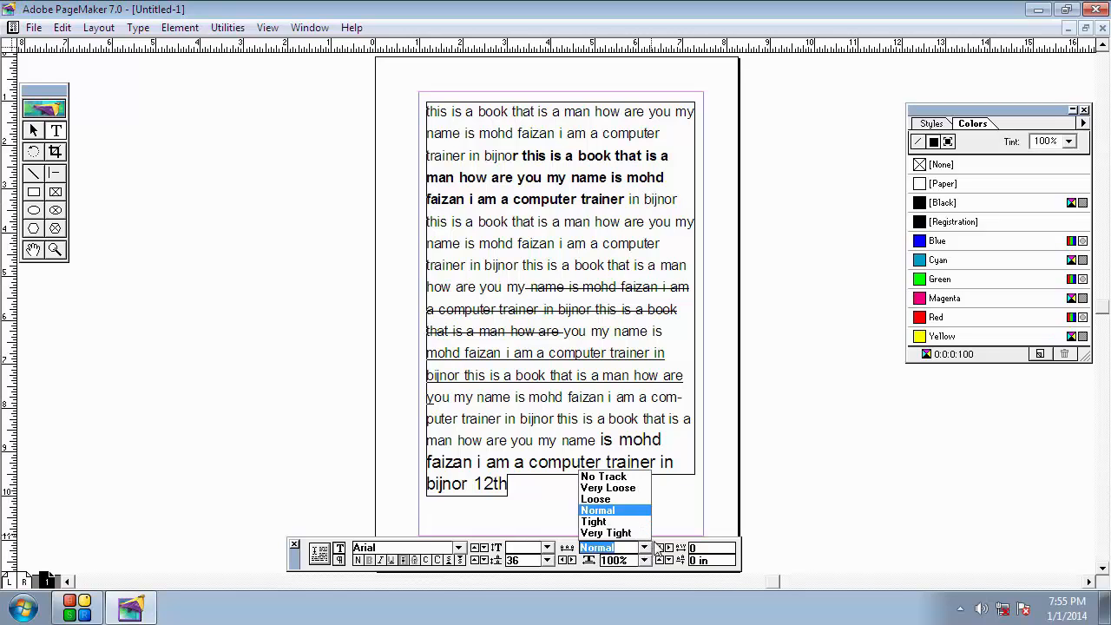
# Tighten the kerning of the selected text stepwise to -0.14.
pyautogui.click(660, 548)
pyautogui.click(659, 549)
pyautogui.click(660, 549)
pyautogui.click(660, 549)
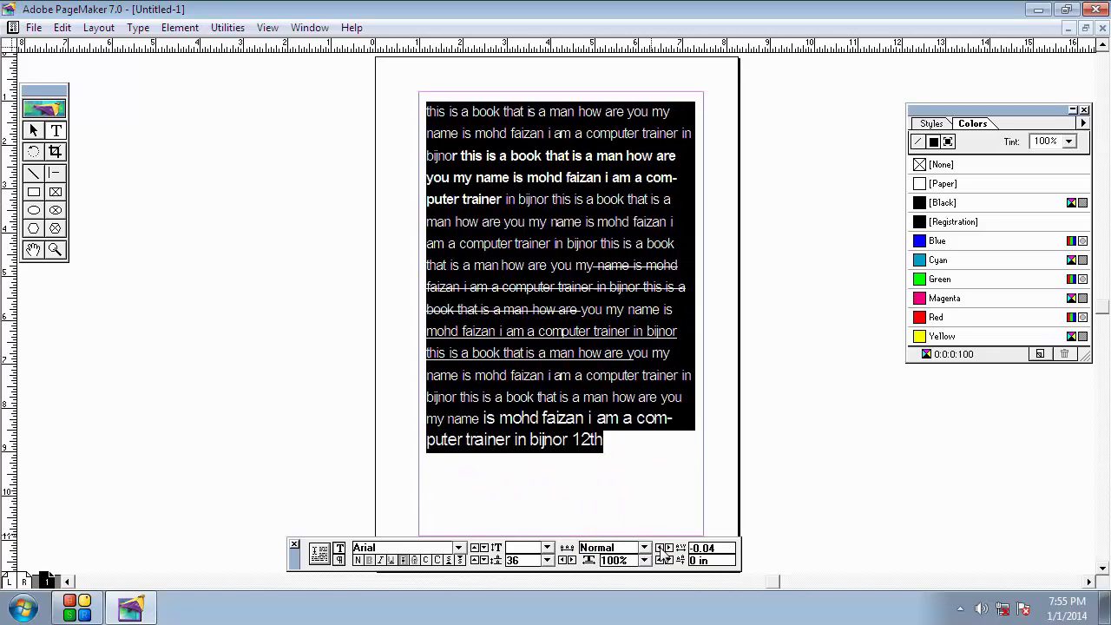
pyautogui.click(660, 548)
pyautogui.click(660, 549)
pyautogui.click(660, 548)
pyautogui.click(659, 548)
pyautogui.click(660, 549)
pyautogui.click(660, 549)
pyautogui.click(660, 548)
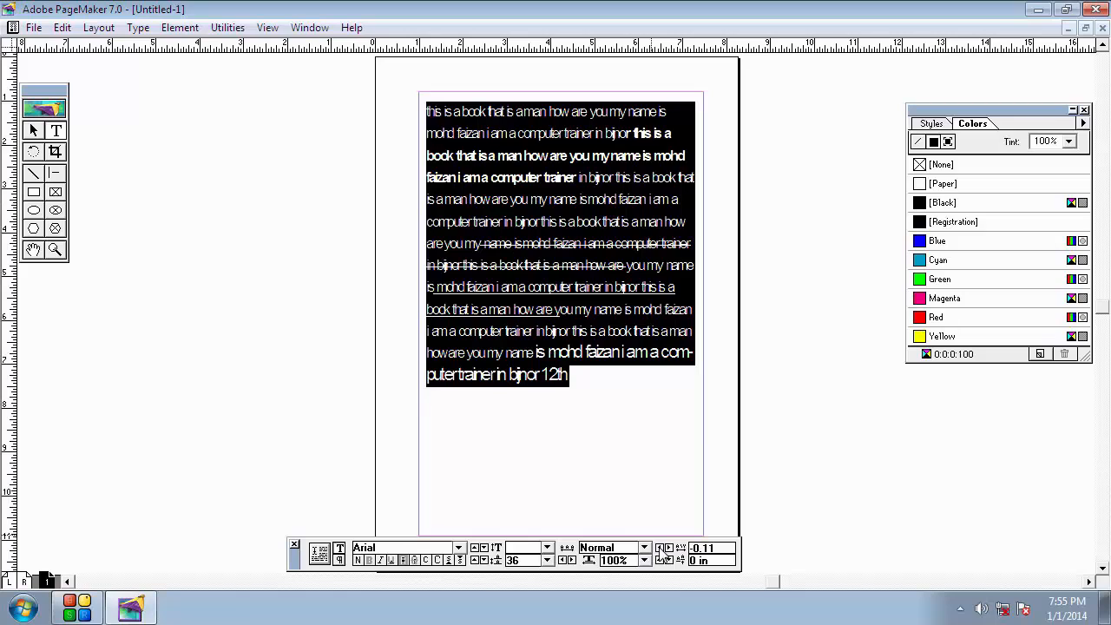
pyautogui.click(660, 548)
pyautogui.click(659, 549)
pyautogui.click(660, 548)
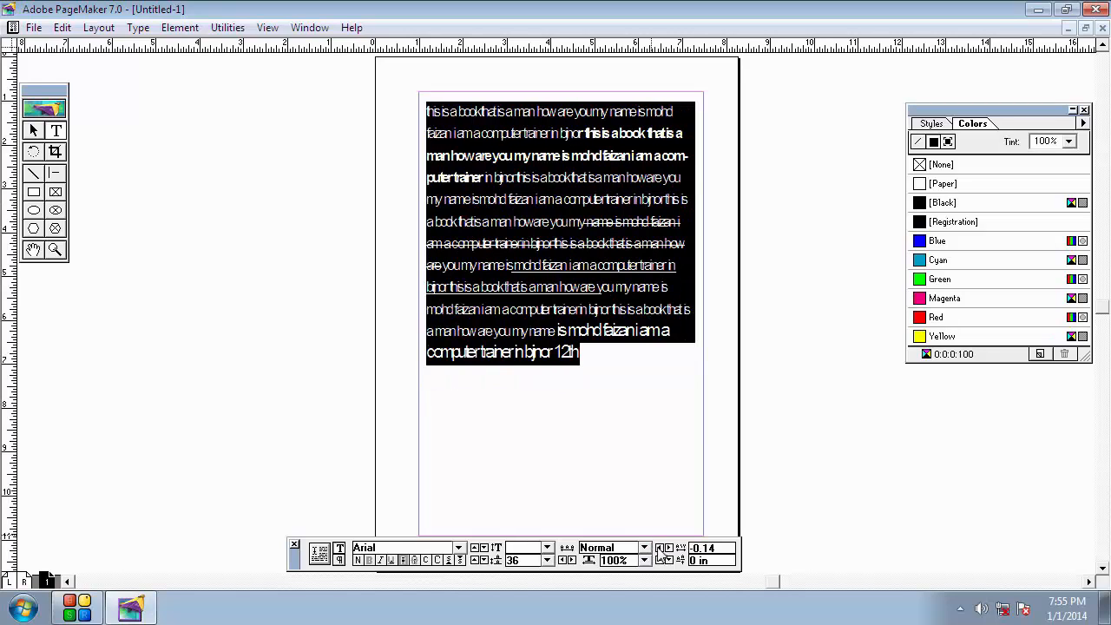
# Loosen the selected text's kerning stepwise up to 0.07, reduce it to 0.04 and reapply the Normal track.
pyautogui.click(666, 548)
pyautogui.click(666, 548)
pyautogui.click(666, 548)
pyautogui.click(666, 549)
pyautogui.click(667, 548)
pyautogui.click(667, 548)
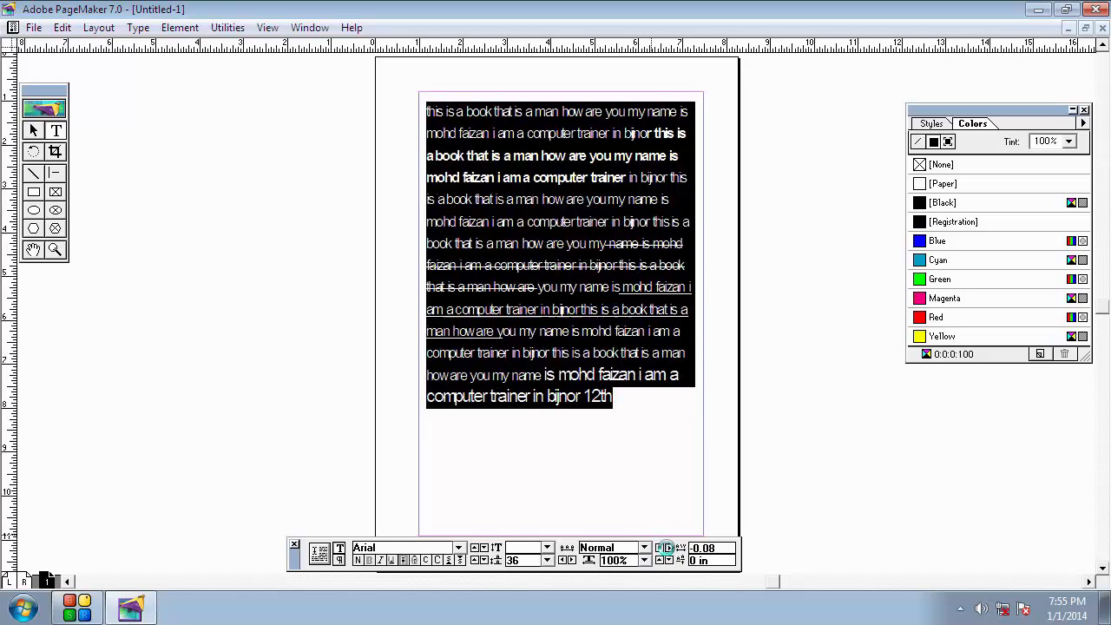
pyautogui.click(666, 548)
pyautogui.click(667, 548)
pyautogui.click(667, 548)
pyautogui.click(667, 548)
pyautogui.click(666, 548)
pyautogui.click(666, 548)
pyautogui.click(666, 548)
pyautogui.click(666, 548)
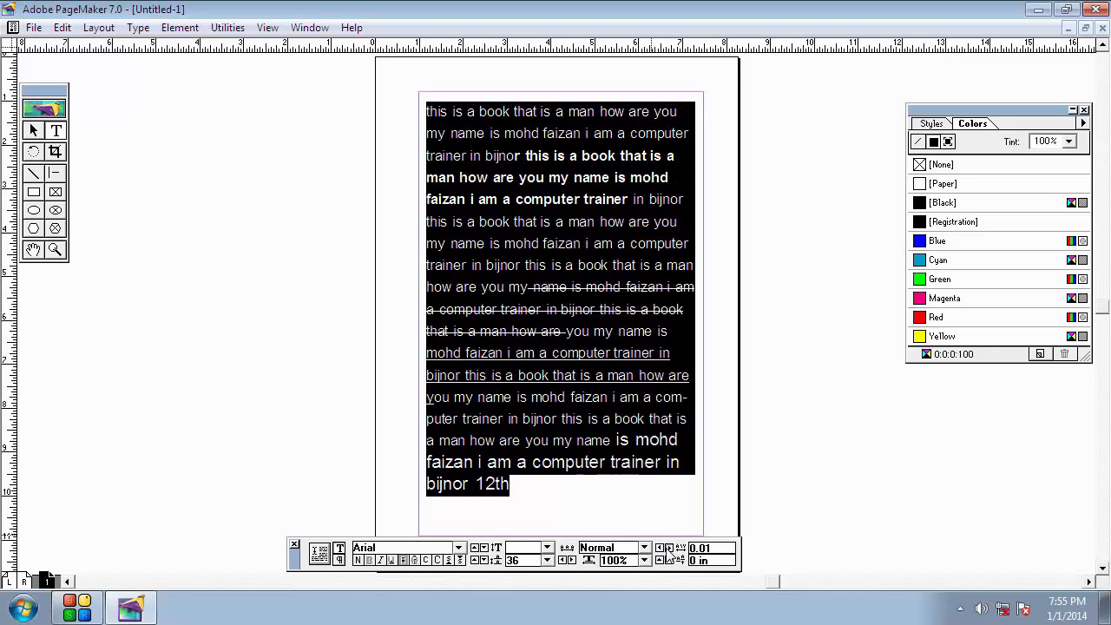
pyautogui.click(666, 548)
pyautogui.click(667, 548)
pyautogui.click(666, 548)
pyautogui.click(666, 548)
pyautogui.click(667, 548)
pyautogui.click(667, 548)
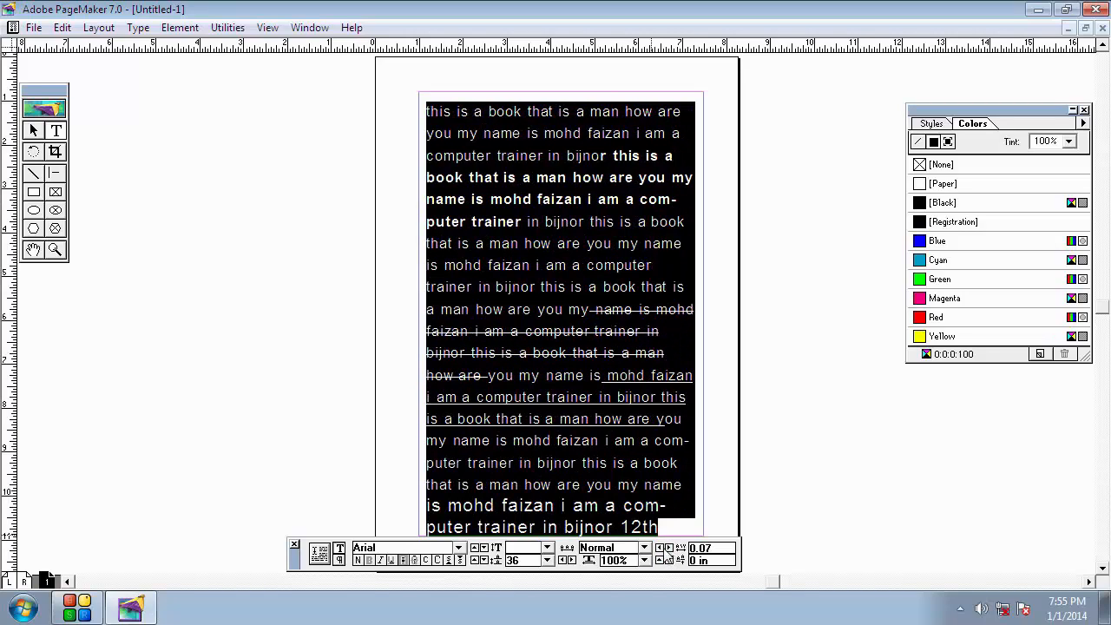
pyautogui.click(660, 548)
pyautogui.click(659, 549)
pyautogui.click(660, 548)
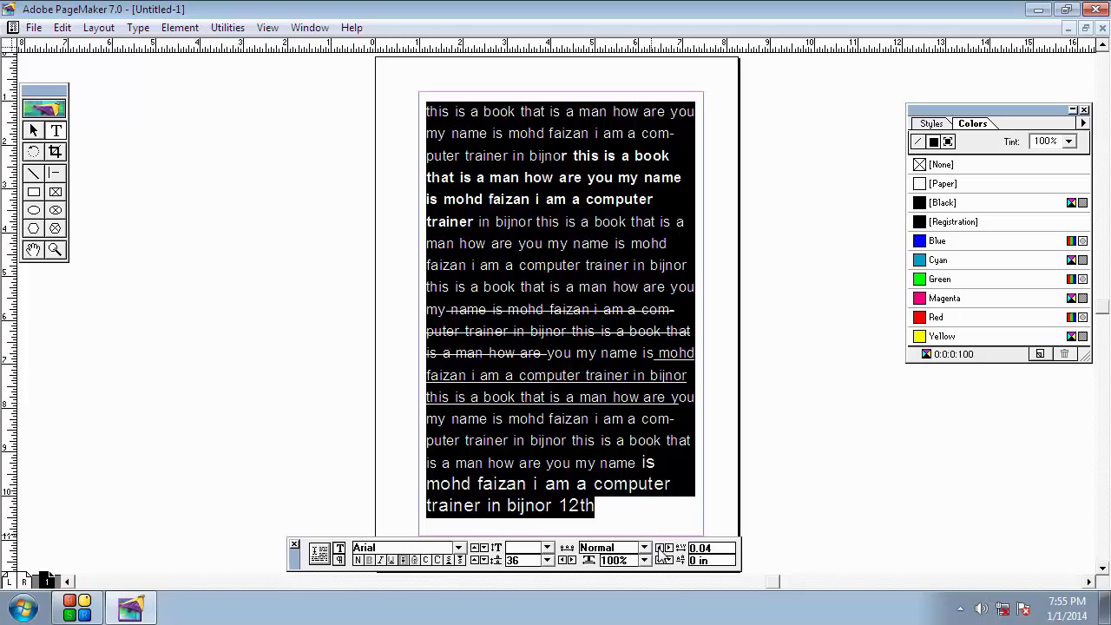
pyautogui.click(645, 548)
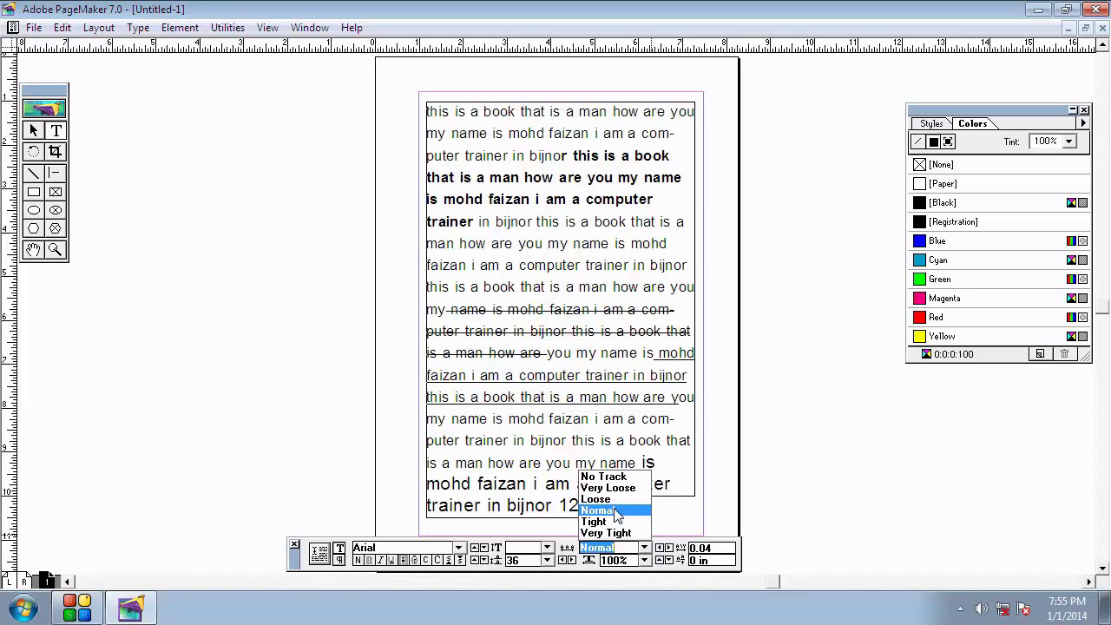
pyautogui.click(612, 510)
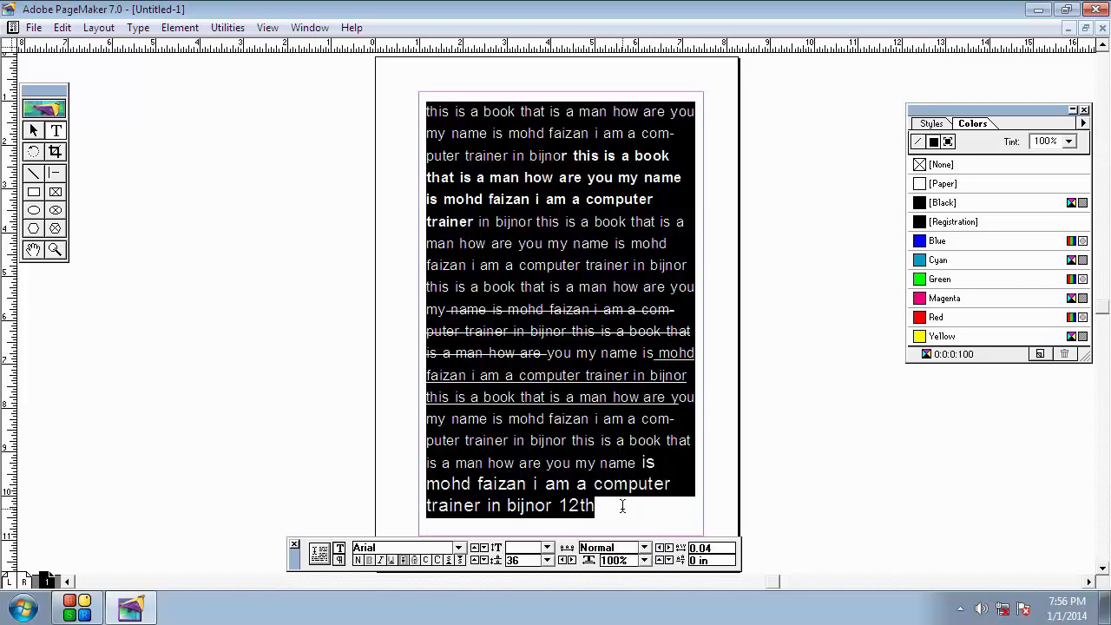
# Try a character width of 120% on the selected text and set the width back to Normal.
pyautogui.click(644, 560)
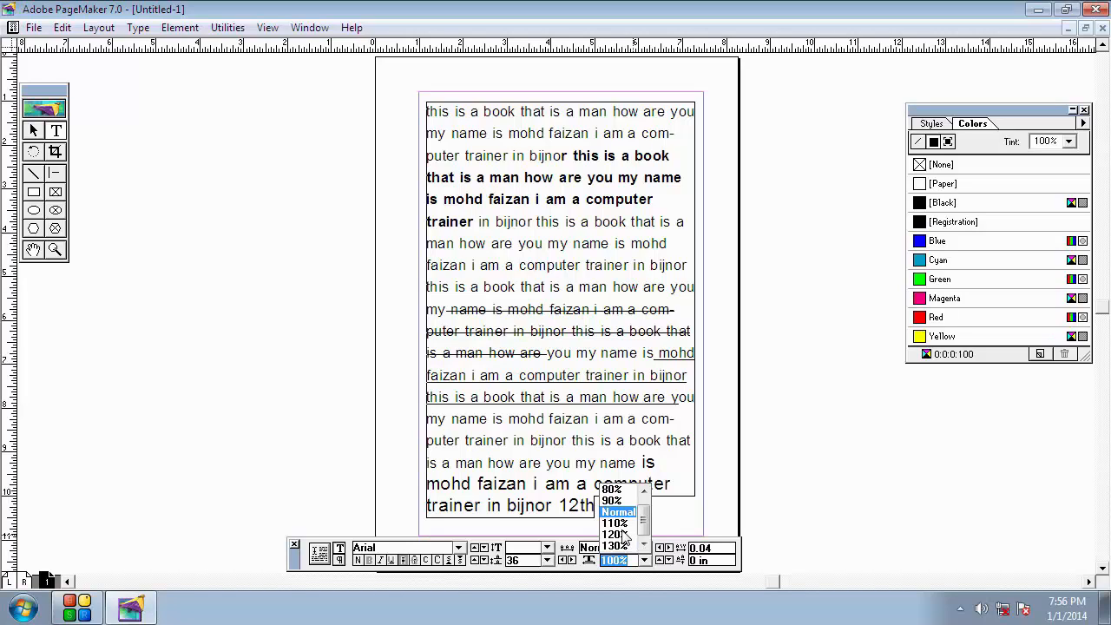
pyautogui.click(618, 534)
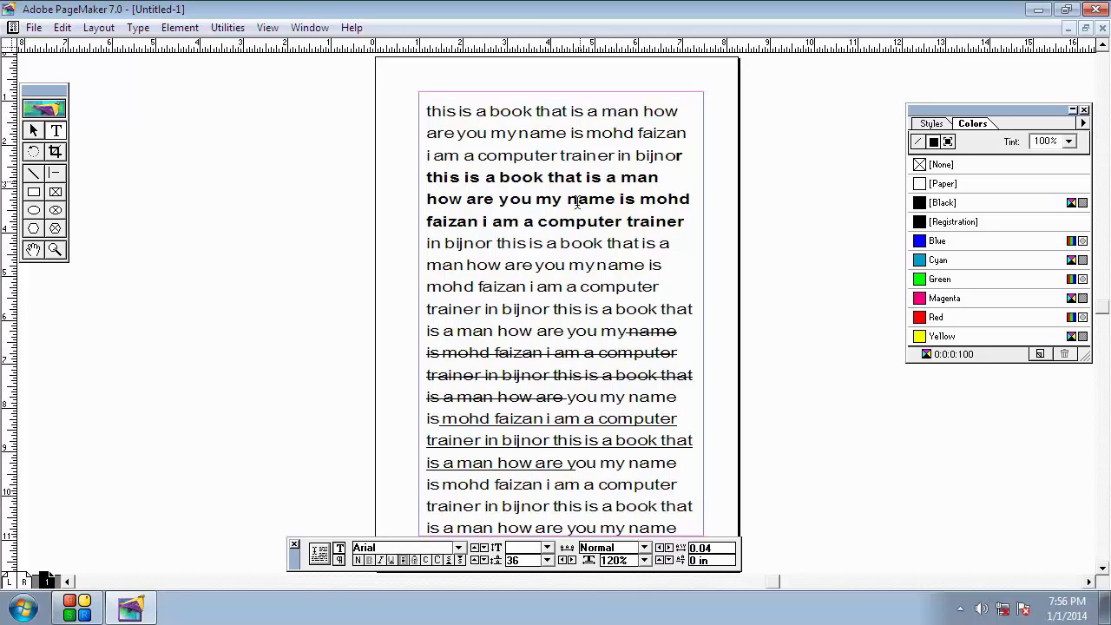
pyautogui.click(645, 562)
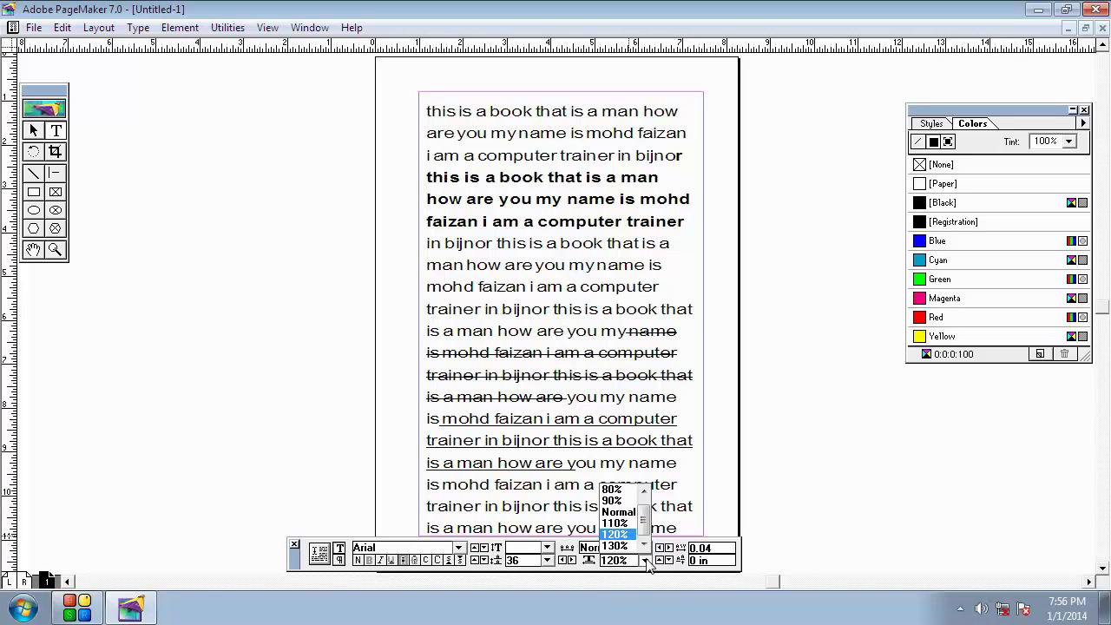
pyautogui.click(625, 511)
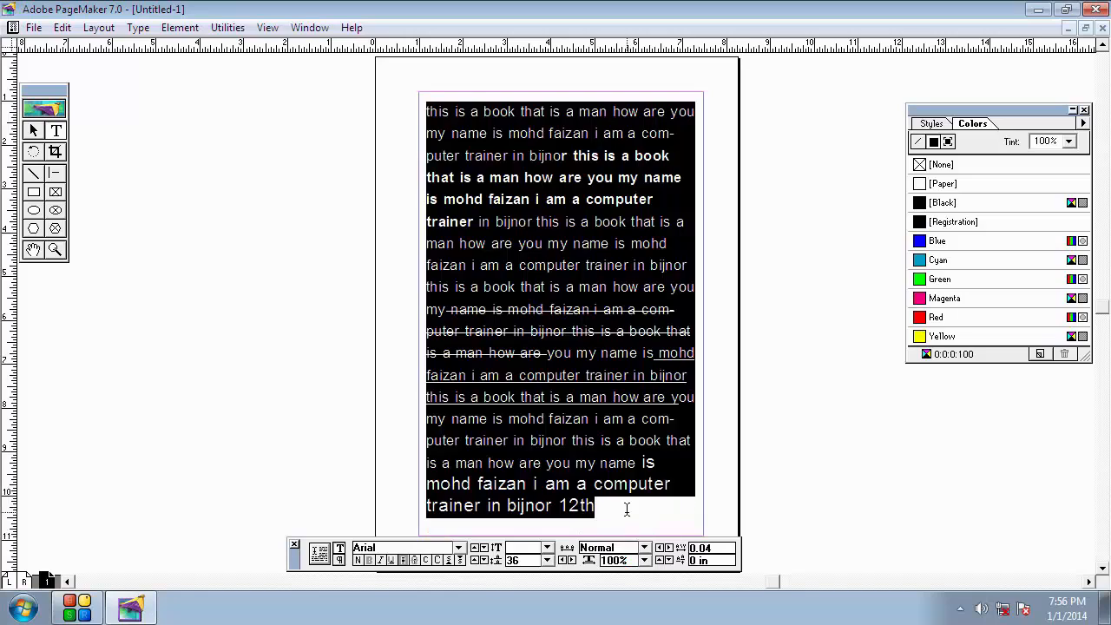
# Shift the baseline of the selected text upward stepwise to about 0.14 in.
pyautogui.click(663, 561)
pyautogui.click(663, 561)
pyautogui.click(662, 562)
pyautogui.click(662, 561)
pyautogui.click(662, 561)
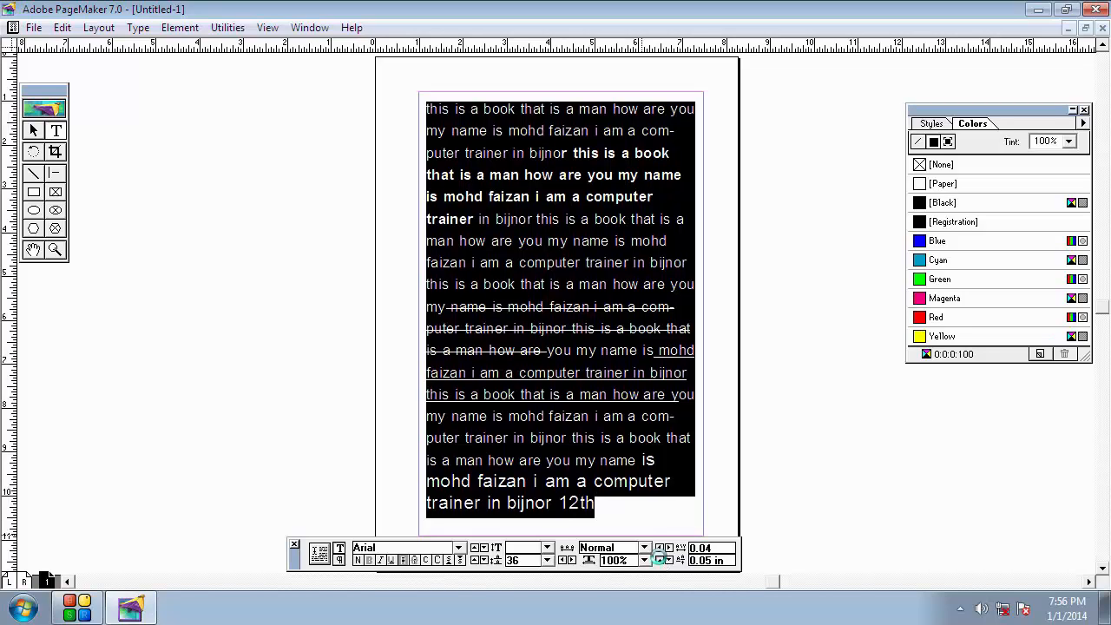
pyautogui.click(662, 560)
pyautogui.click(662, 561)
pyautogui.click(662, 561)
pyautogui.click(662, 560)
pyautogui.click(662, 561)
pyautogui.click(662, 561)
pyautogui.click(662, 561)
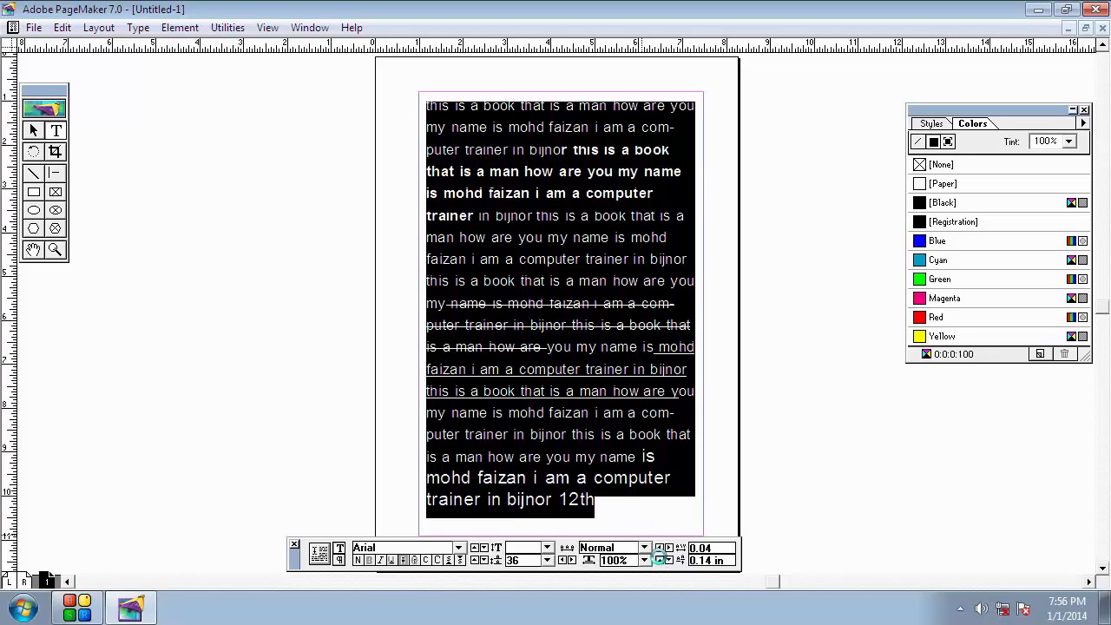
pyautogui.click(662, 560)
pyautogui.click(664, 560)
# Lower the baseline shift of the selected text stepwise to 0 in.
pyautogui.click(670, 560)
pyautogui.click(670, 561)
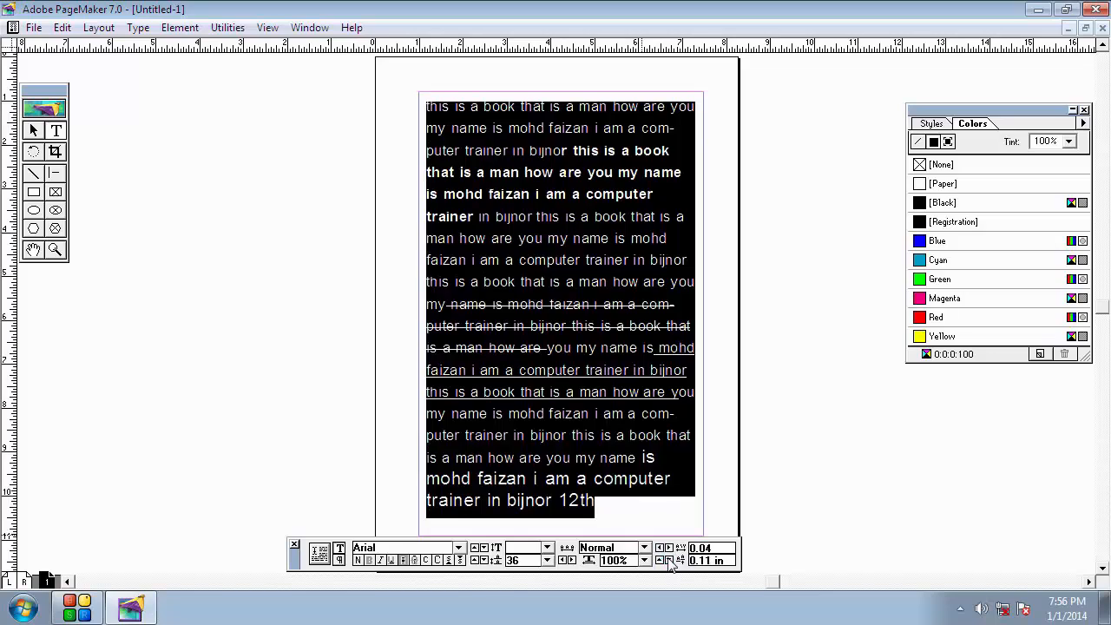
pyautogui.click(670, 560)
pyautogui.click(670, 561)
pyautogui.click(670, 560)
pyautogui.click(669, 560)
pyautogui.click(670, 560)
pyautogui.click(670, 561)
pyautogui.click(670, 560)
pyautogui.click(670, 561)
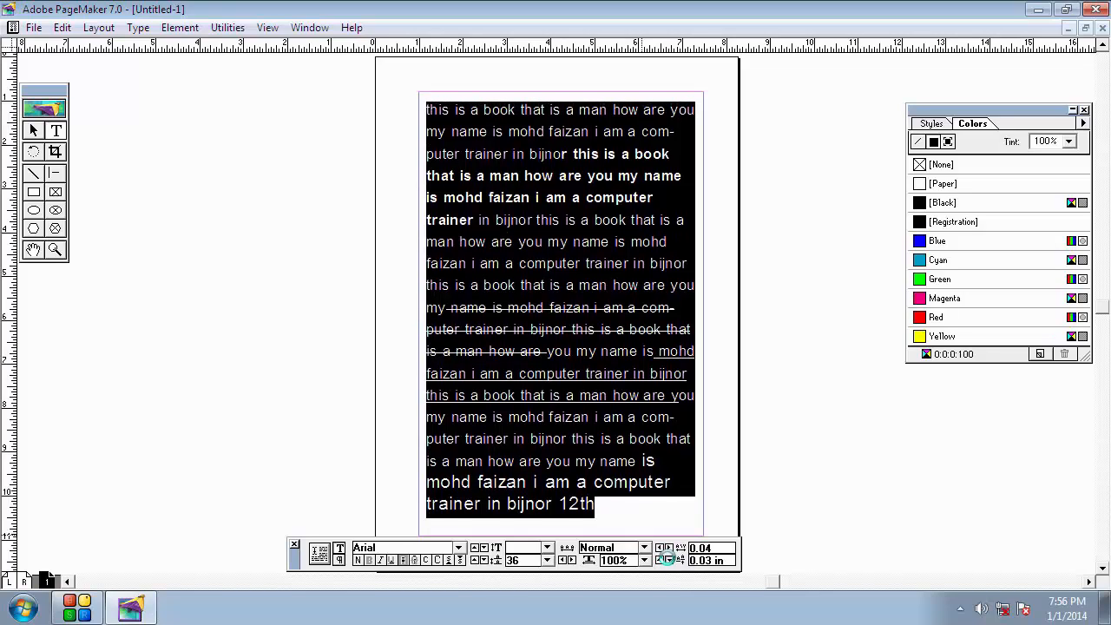
pyautogui.click(670, 560)
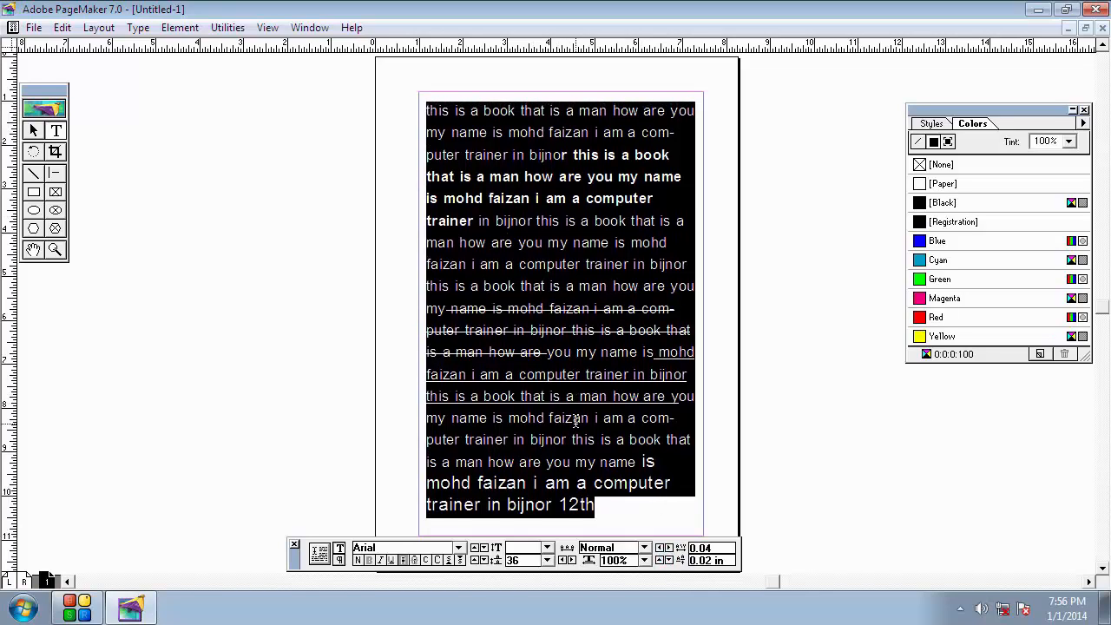
pyautogui.doubleClick(693, 561)
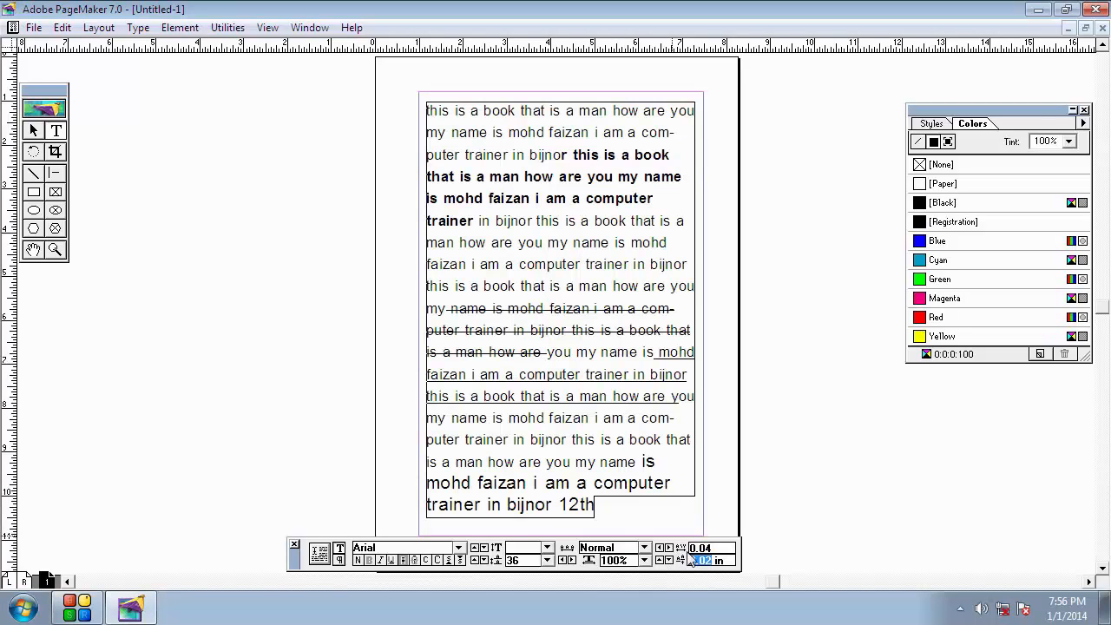
pyautogui.click(670, 560)
pyautogui.click(670, 561)
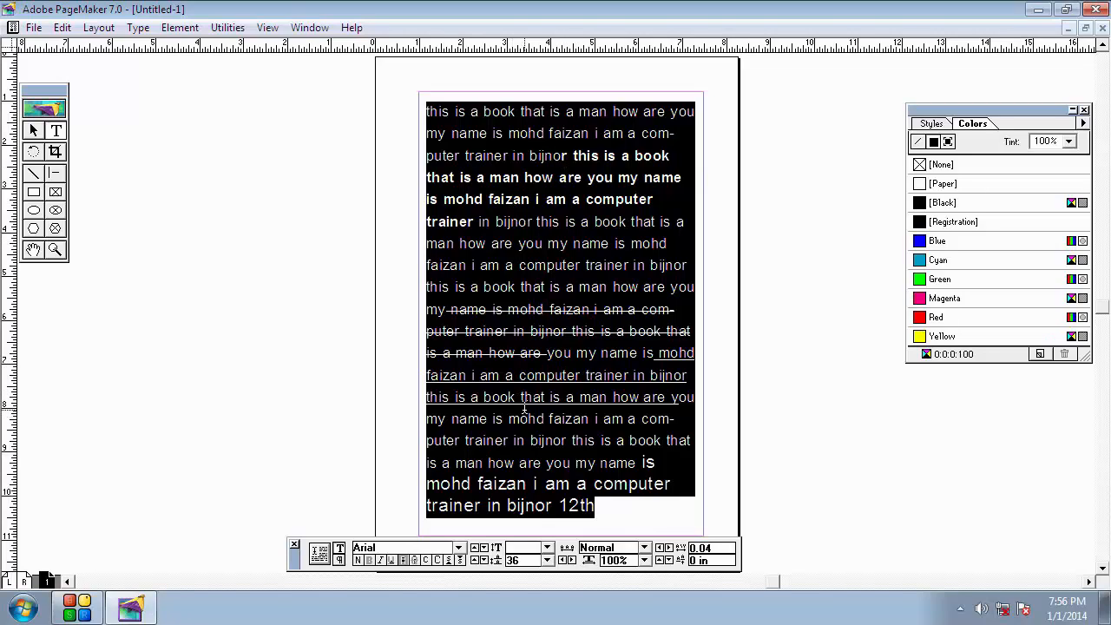
# Show the paragraph attributes in the control palette and close the program without saving the publication.
pyautogui.click(339, 560)
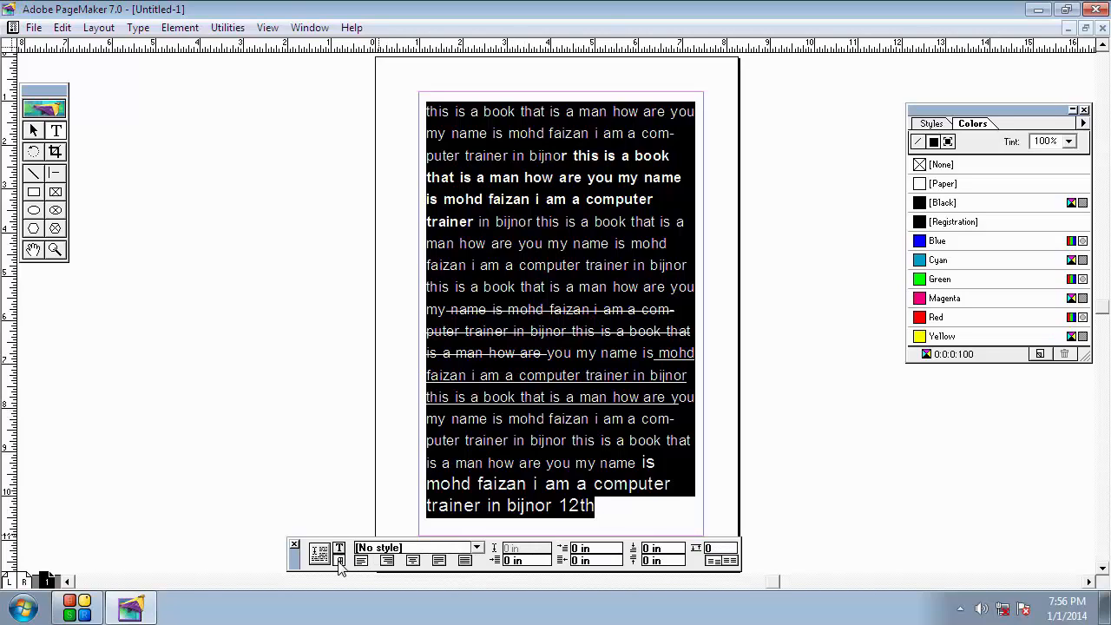
pyautogui.click(346, 421)
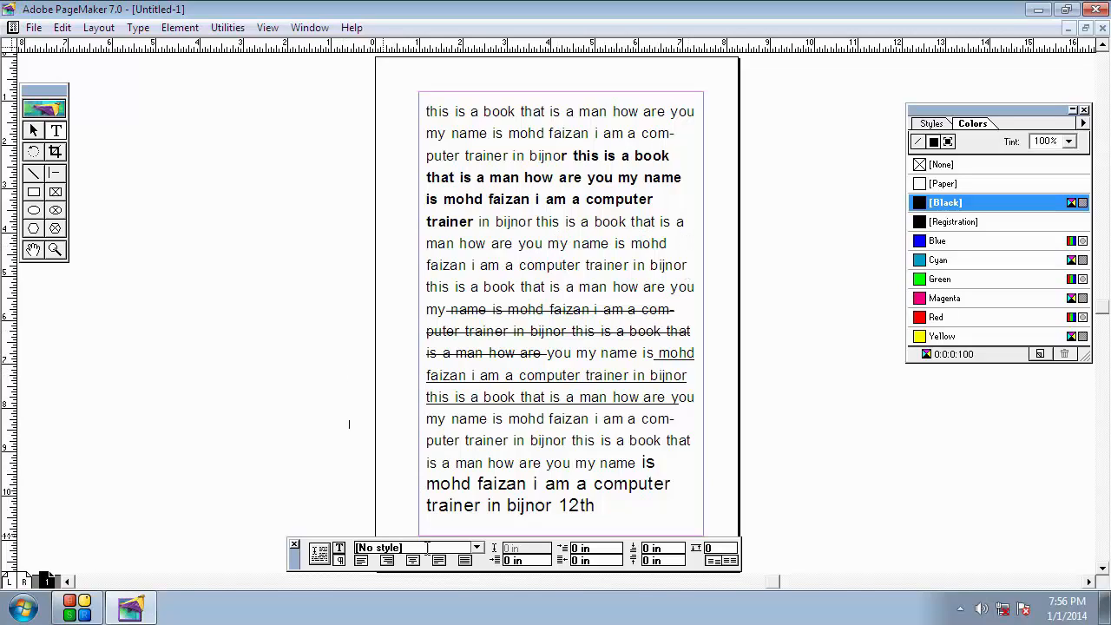
pyautogui.click(1102, 9)
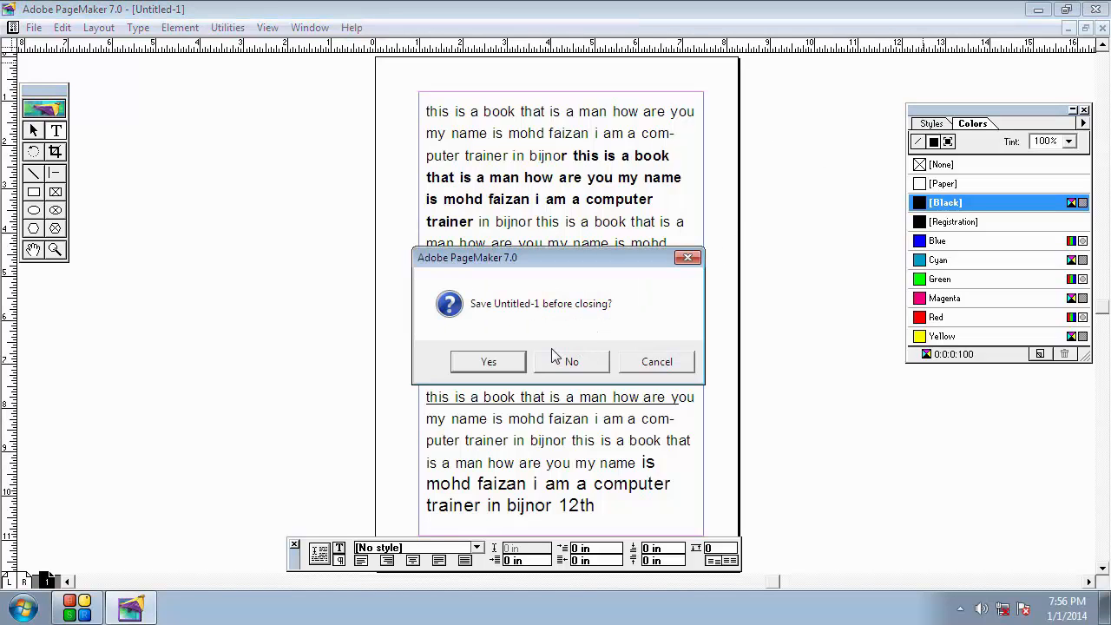
pyautogui.click(562, 365)
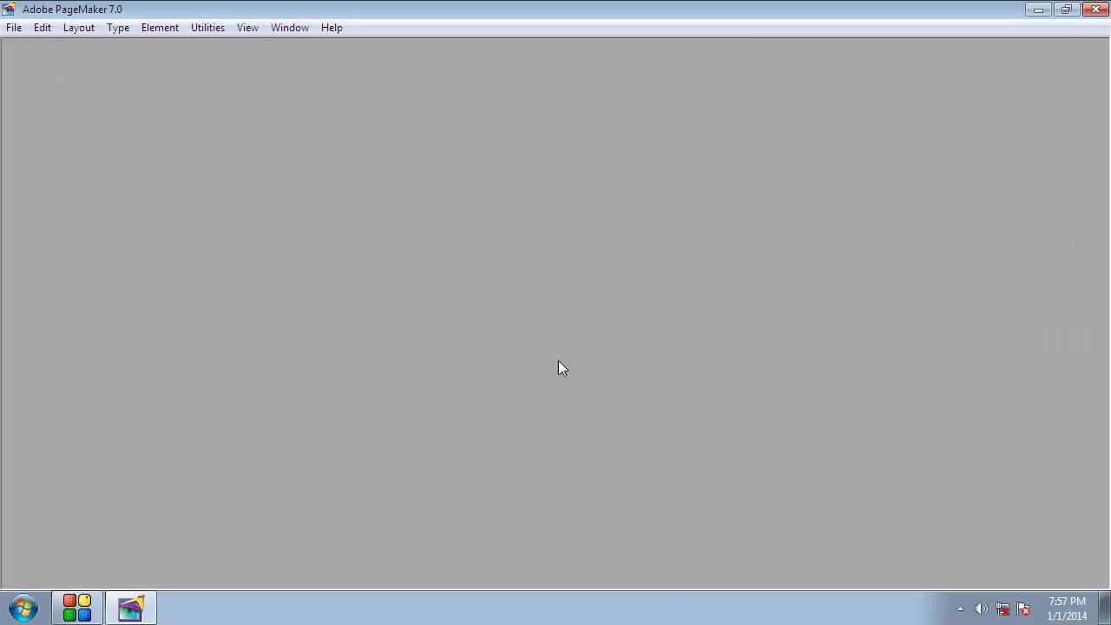